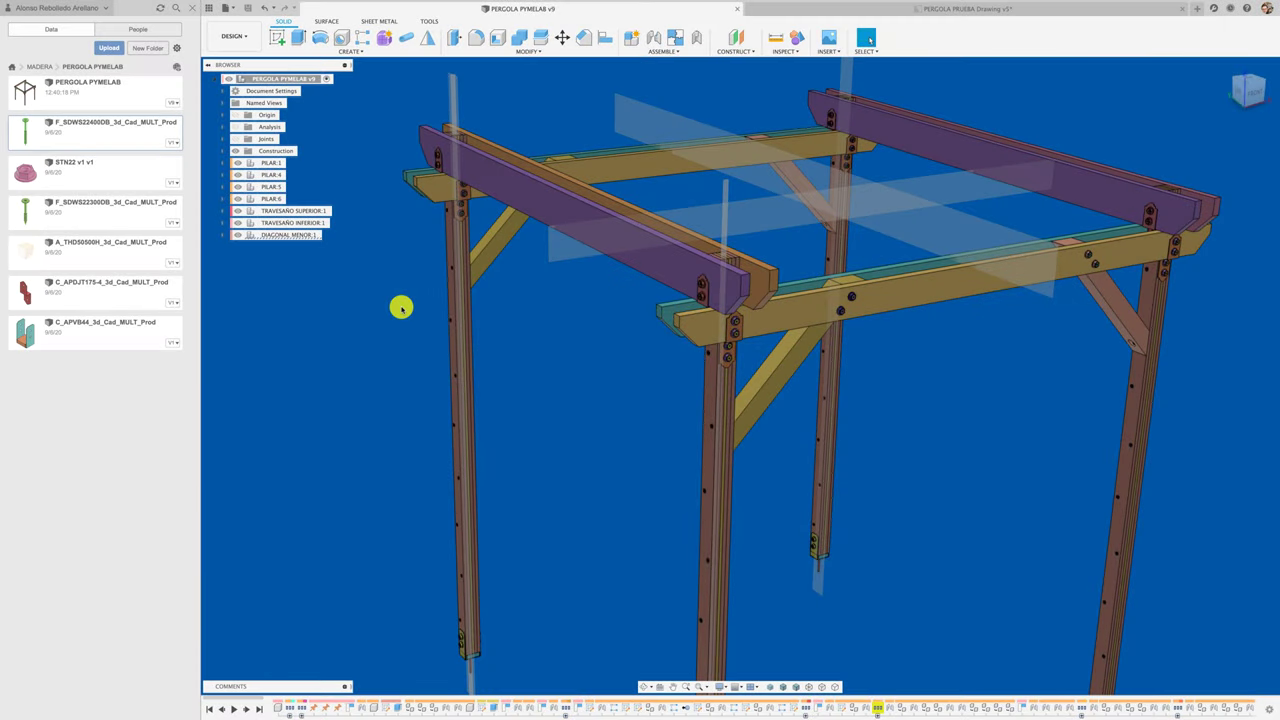
Create a new component named DIAGONAL MAYOR under the pergola's root assembly.
mouse_move(401, 308)
middle_mouse_down("shift")
mouse_move(443, 237)
mouse_move(614, 360)
middle_mouse_up("shift")
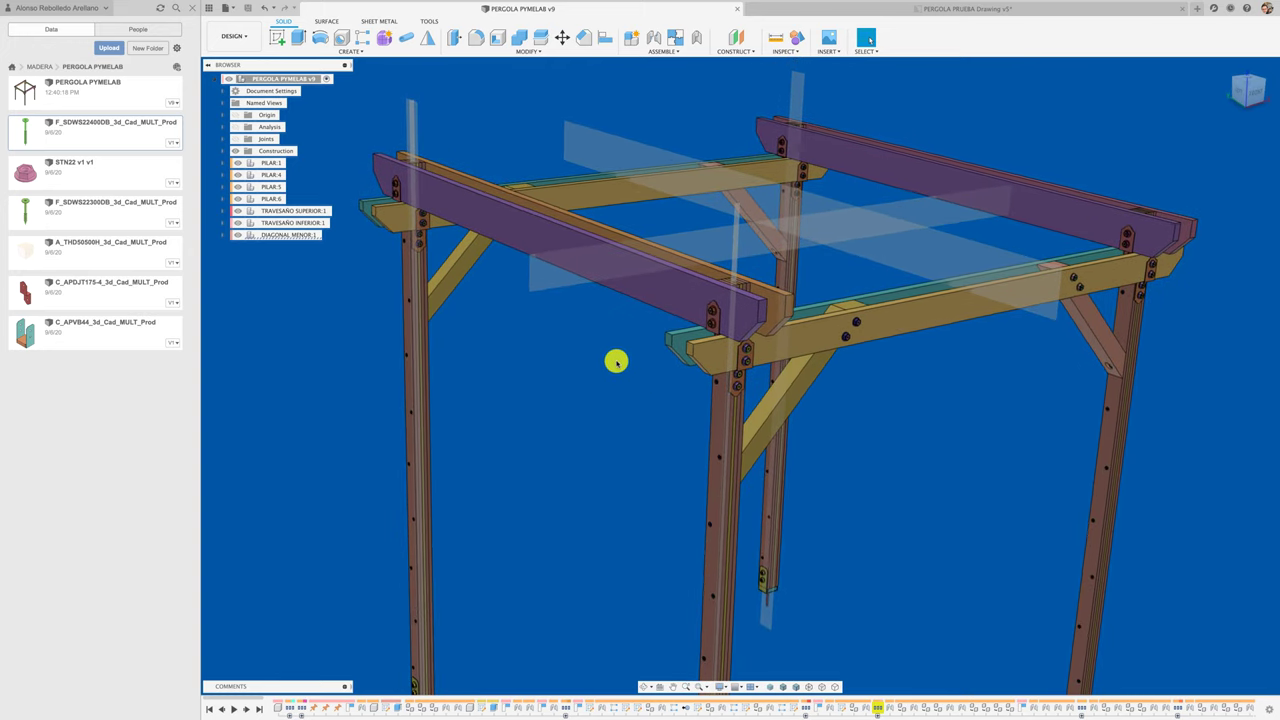
right_click(306, 80)
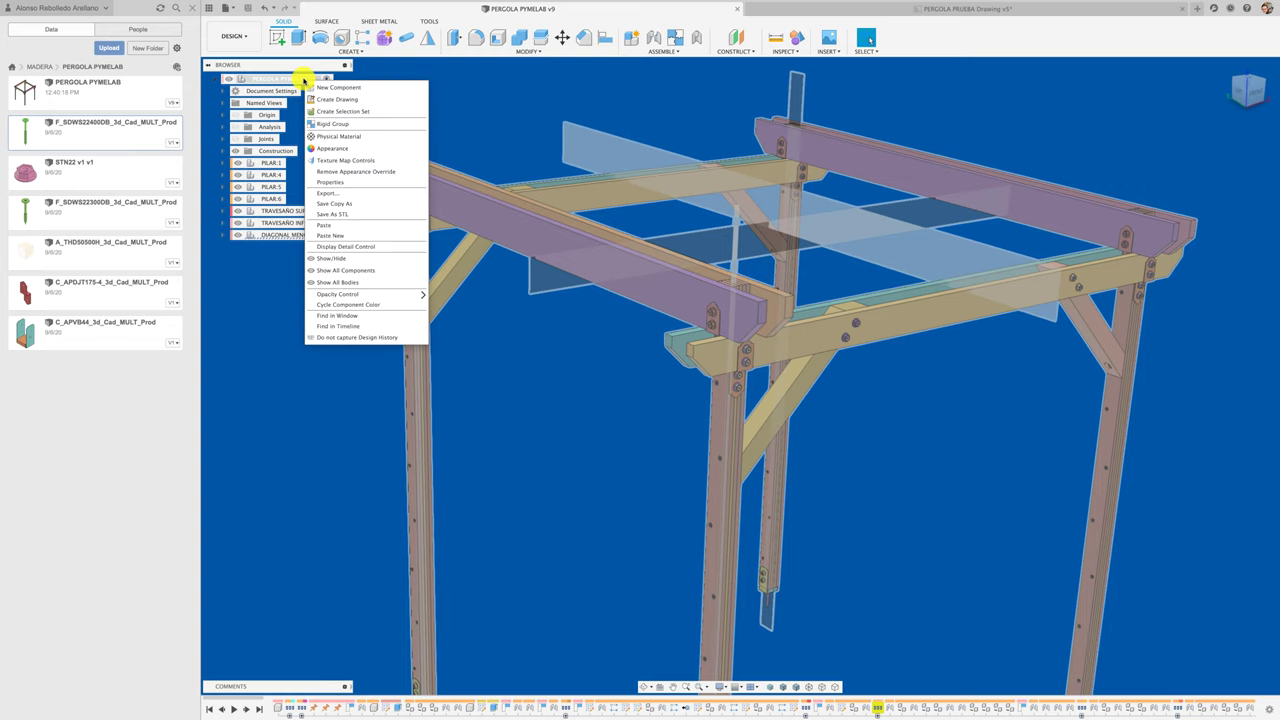
left_click(355, 89)
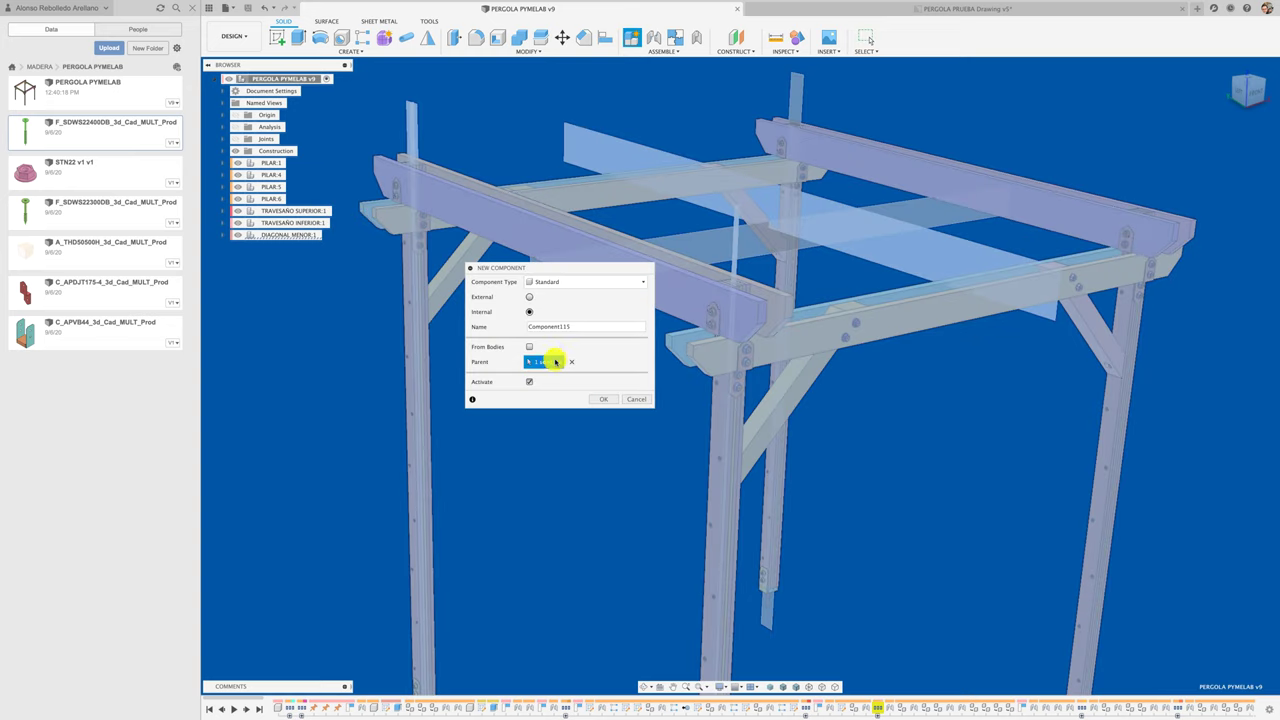
left_click_drag(582, 325, 527, 321)
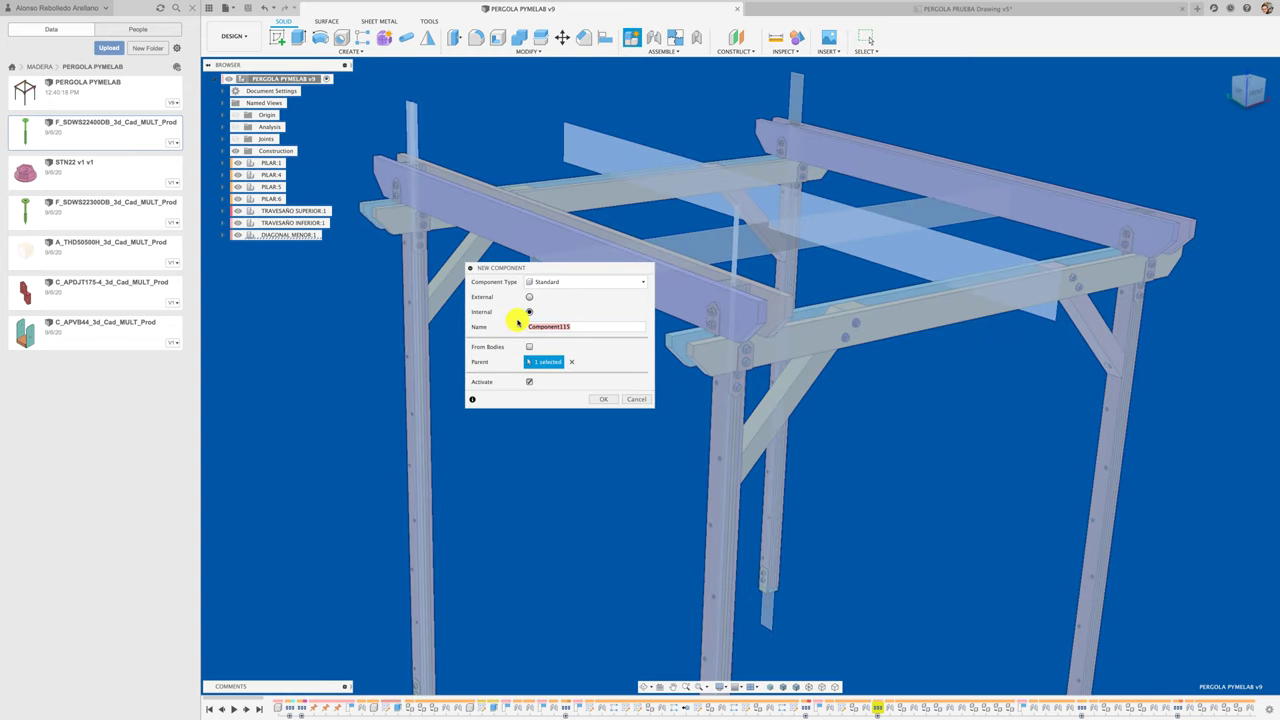
type("DIAGONAL MAYOR")
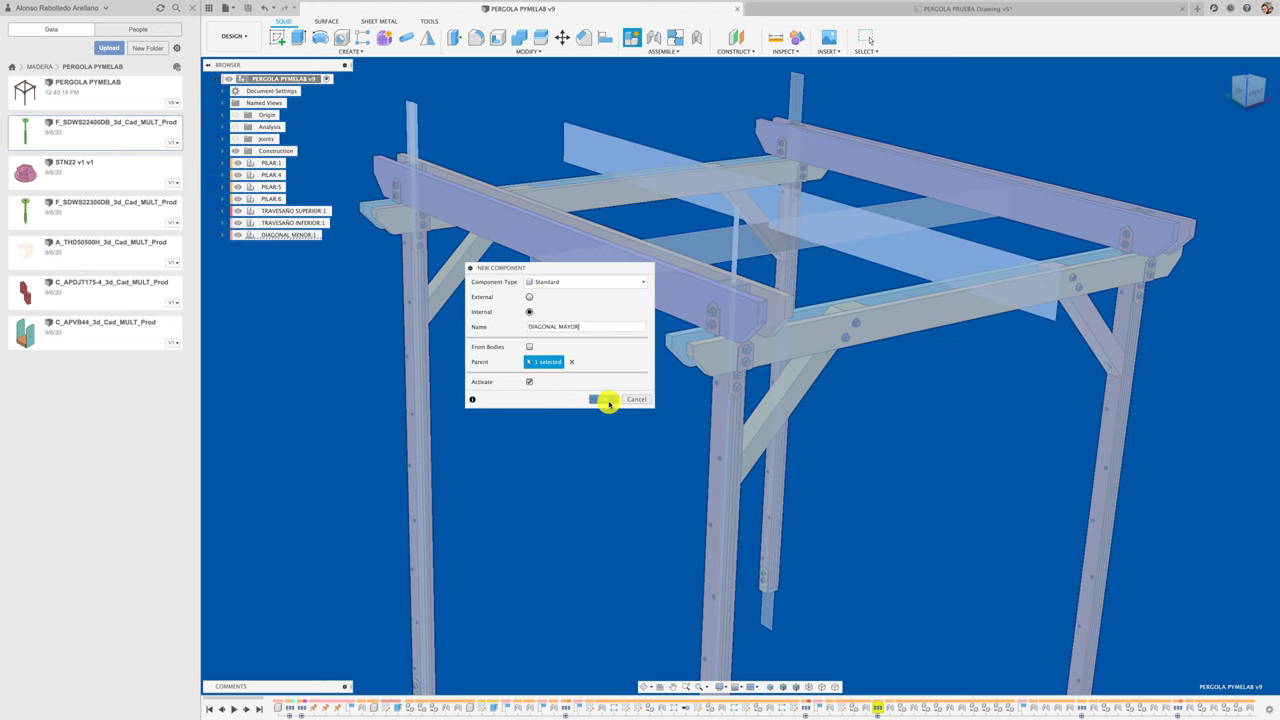
key("Return")
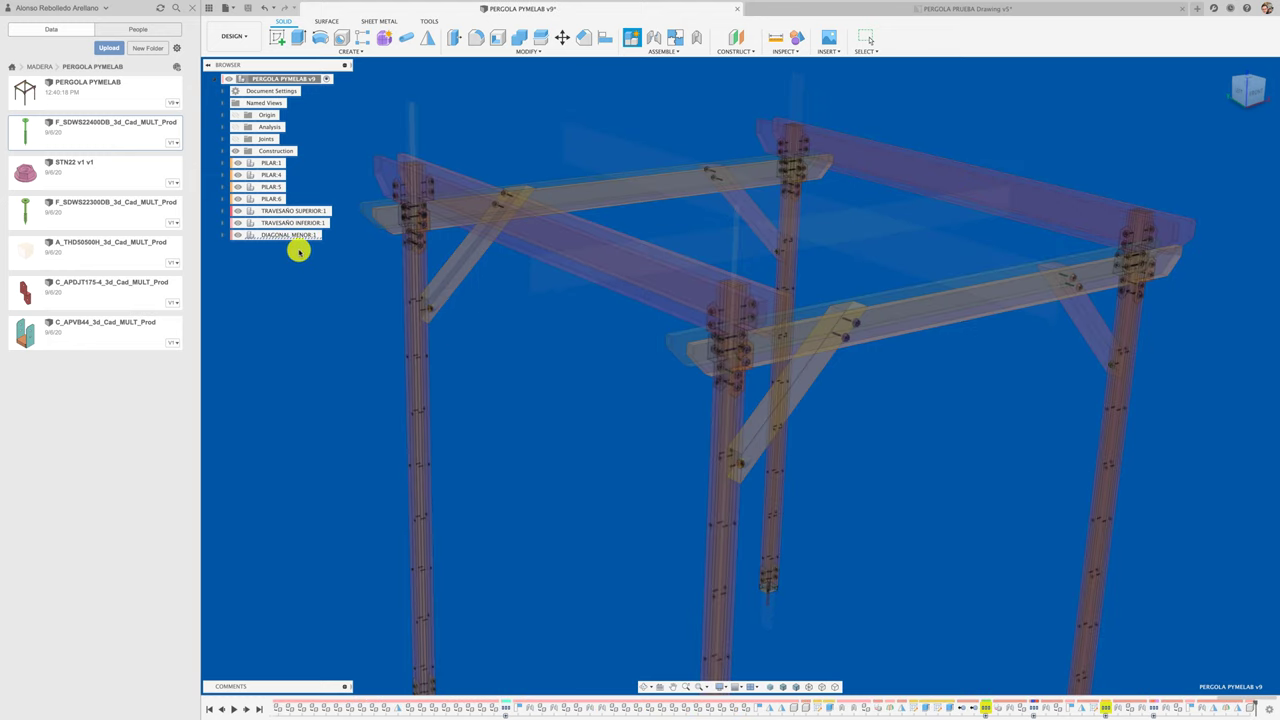
Nest a new component named D.MAYOR inside DIAGONAL MAYOR.
right_click(311, 248)
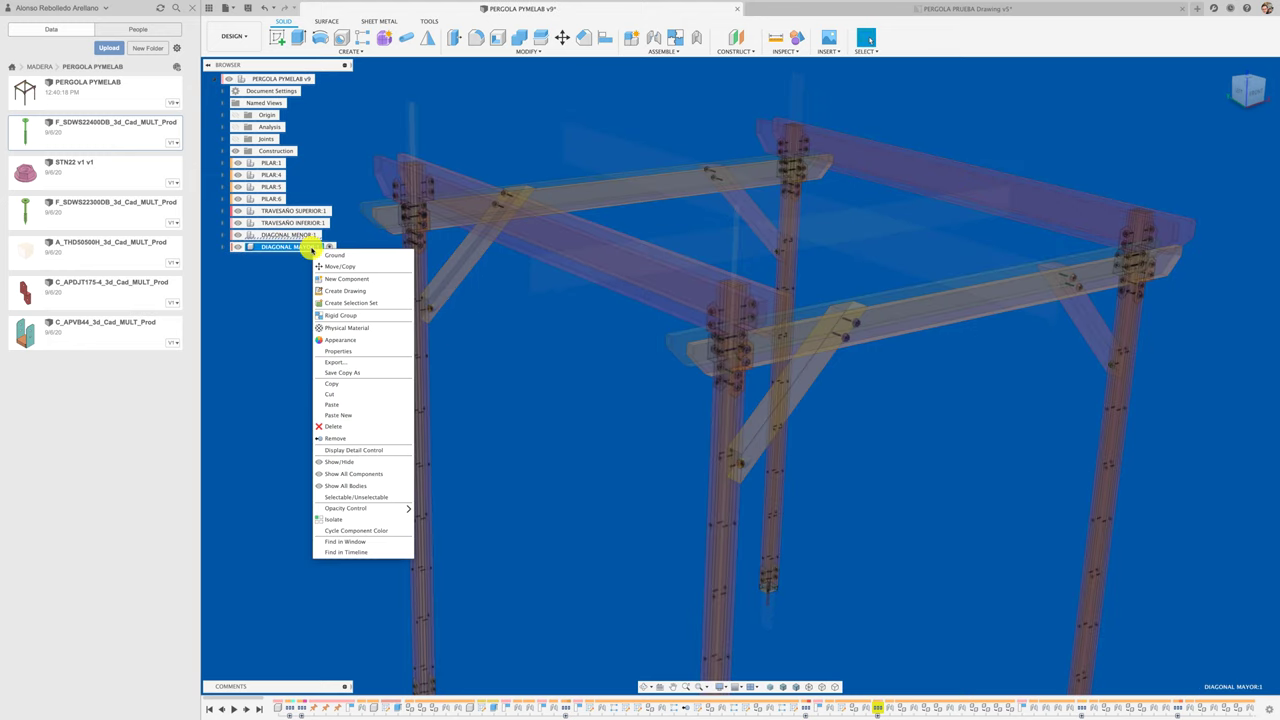
left_click(349, 278)
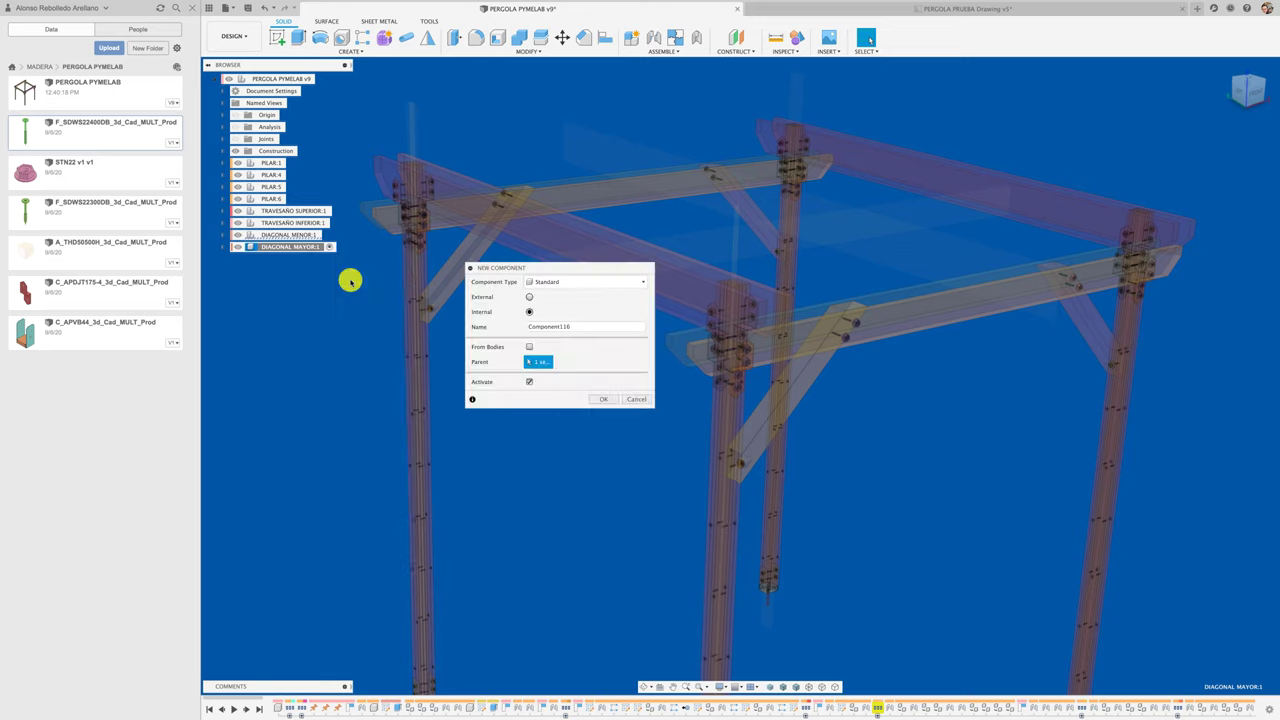
double_click(575, 327)
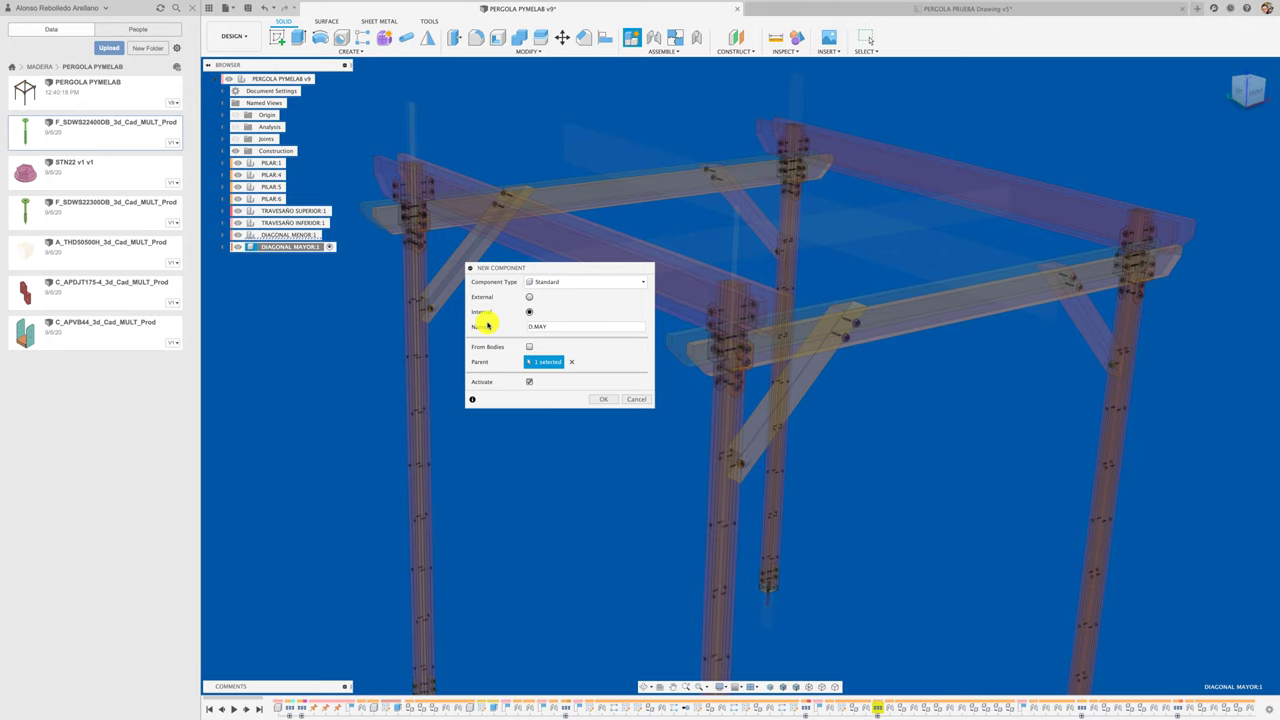
left_click(600, 400)
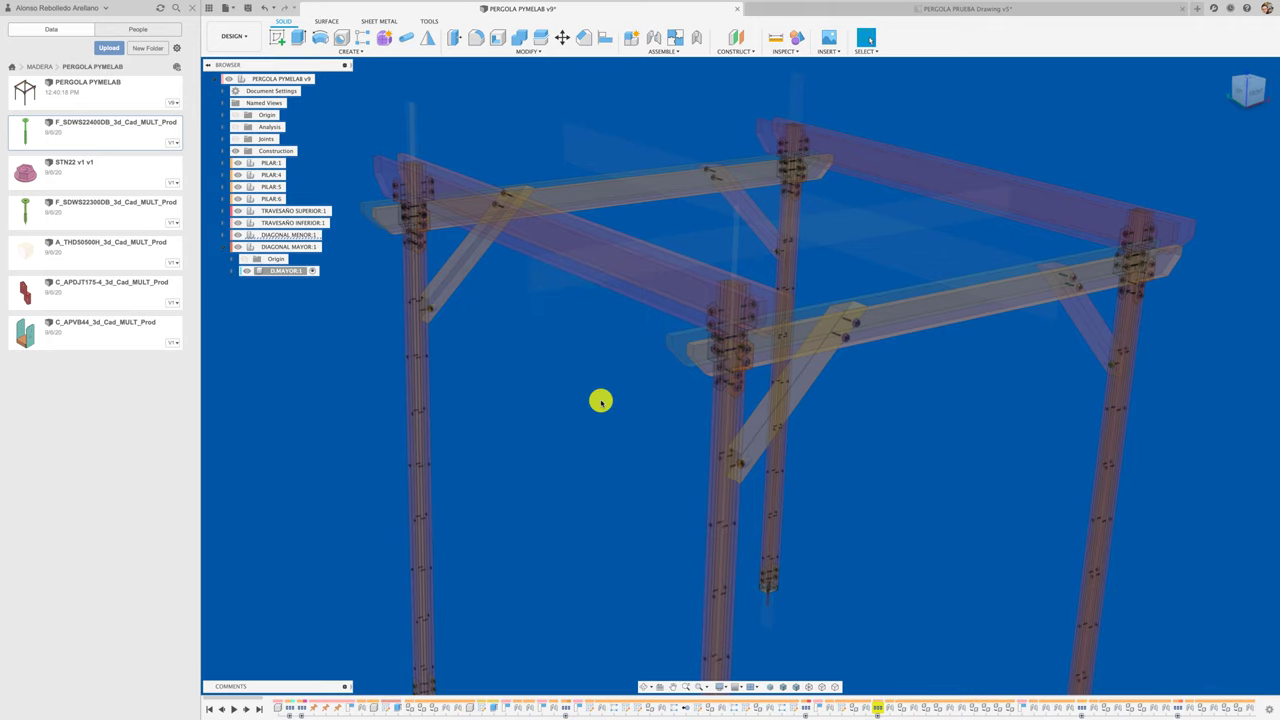
Orbit to the upright pillars and start a sketch on the central pillar's face.
middle_click_drag(600, 401, 727, 497, "shift")
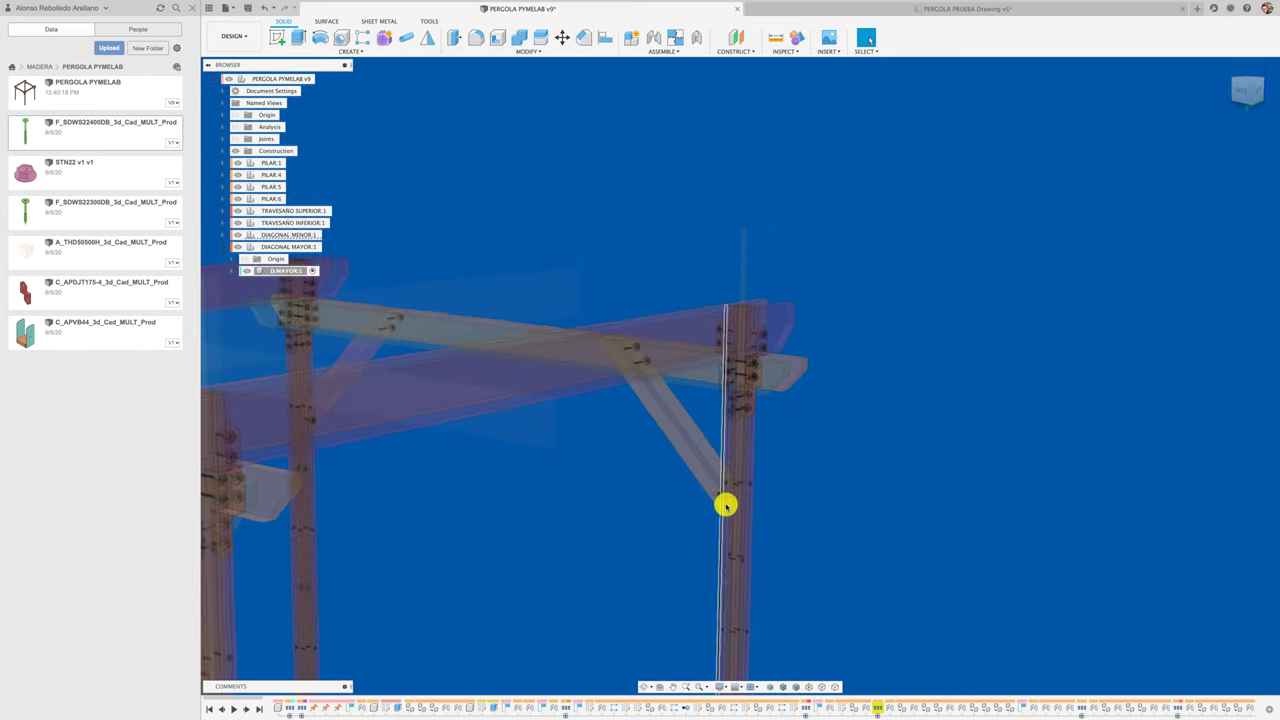
mouse_move(727, 497)
middle_mouse_down("shift")
mouse_move(626, 451)
mouse_move(411, 151)
mouse_move(286, 37)
middle_mouse_up("shift")
left_click(282, 37)
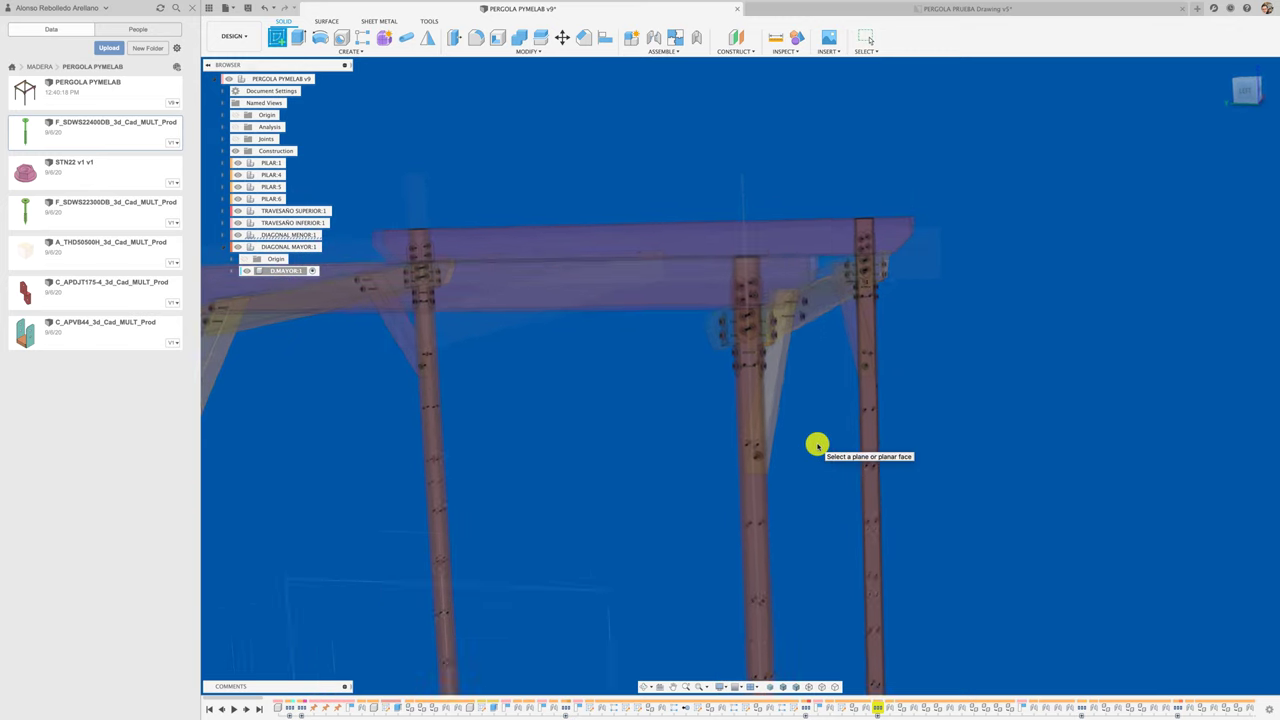
scroll(790, 455, "up", 3)
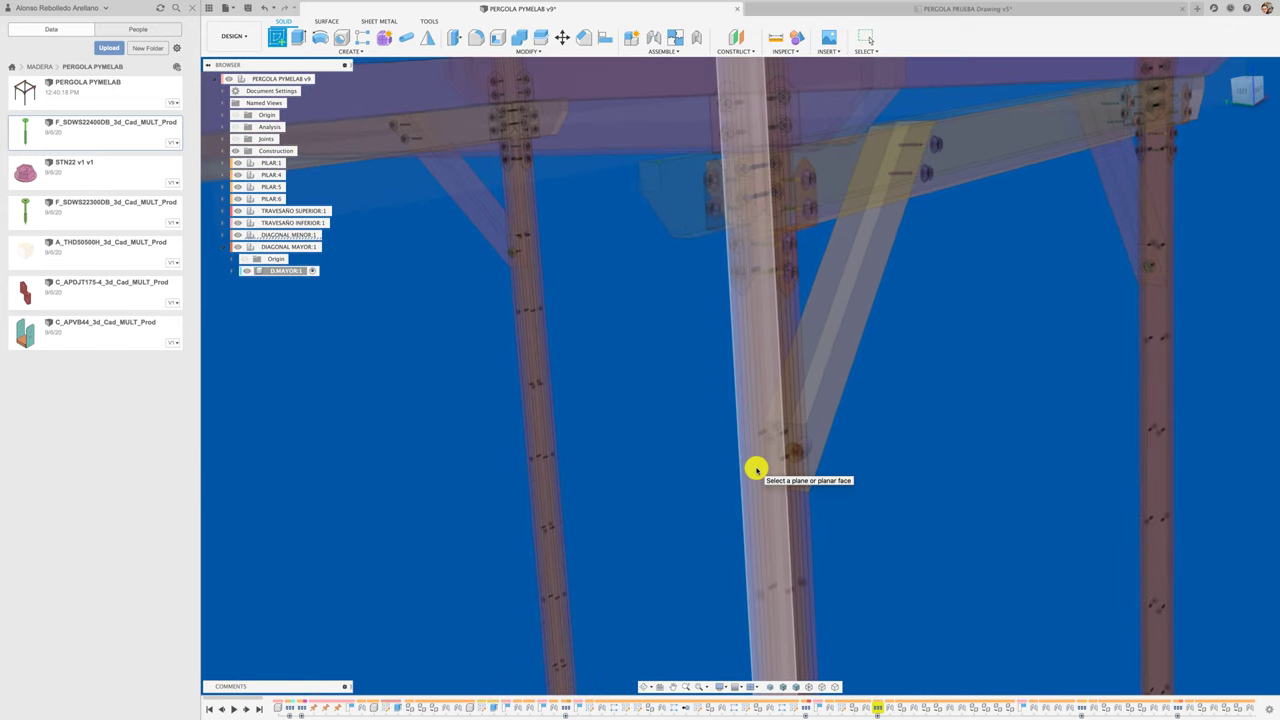
scroll(756, 470, "up", 2)
scroll(756, 470, "up", 2)
middle_click_drag(756, 470, 785, 470, "shift")
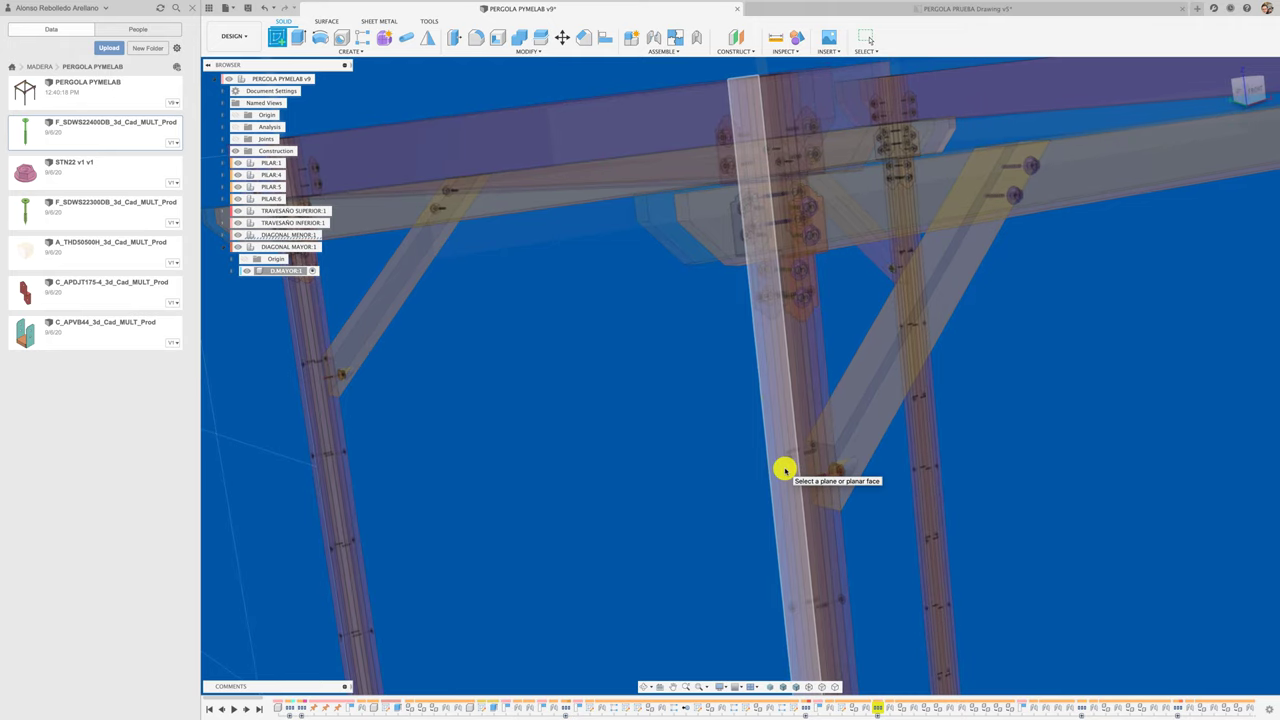
left_click(710, 470)
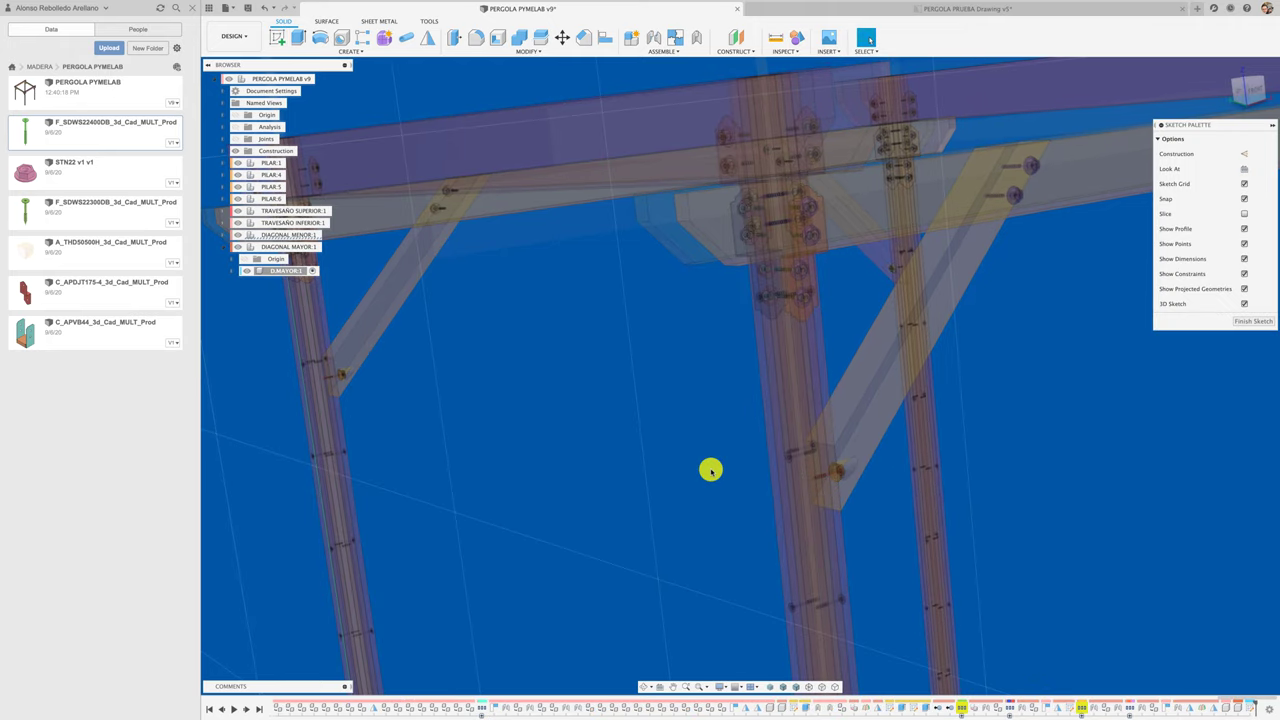
View the central pillar face straight on and zoom in on its bolt holes.
left_click(657, 688)
left_click(793, 537)
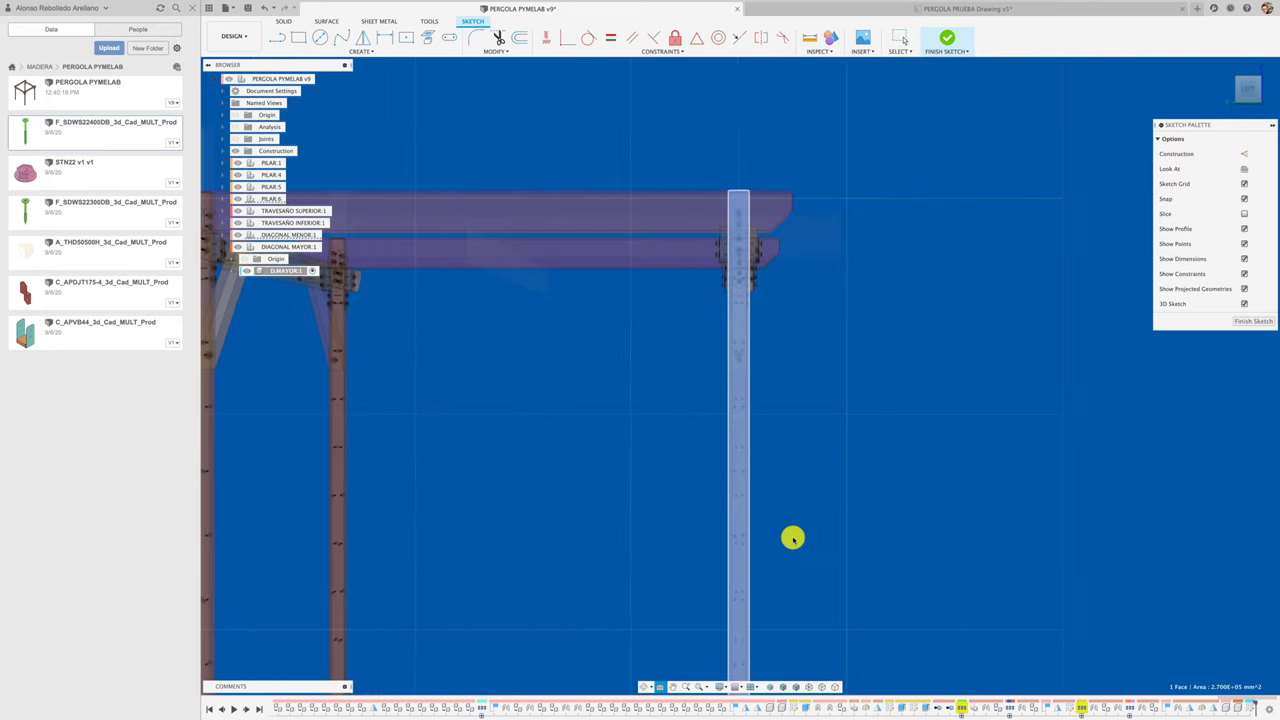
scroll(806, 295, "up", 3)
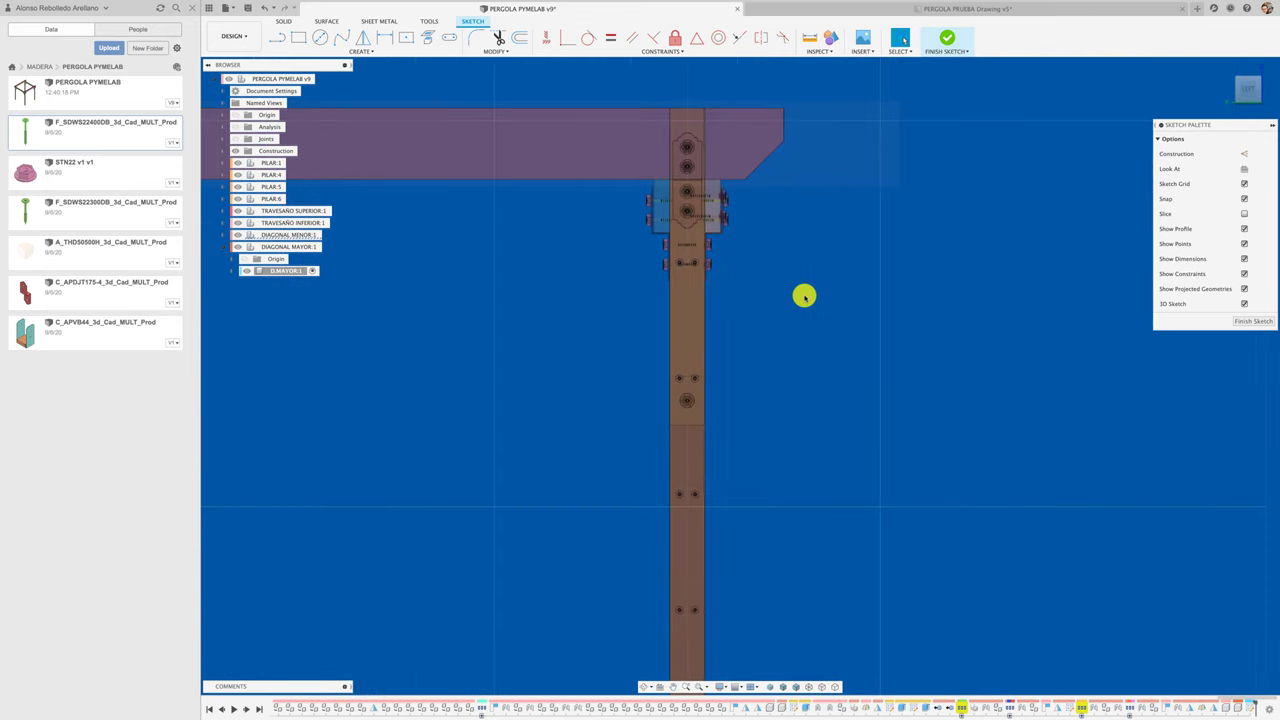
scroll(805, 296, "up", 1)
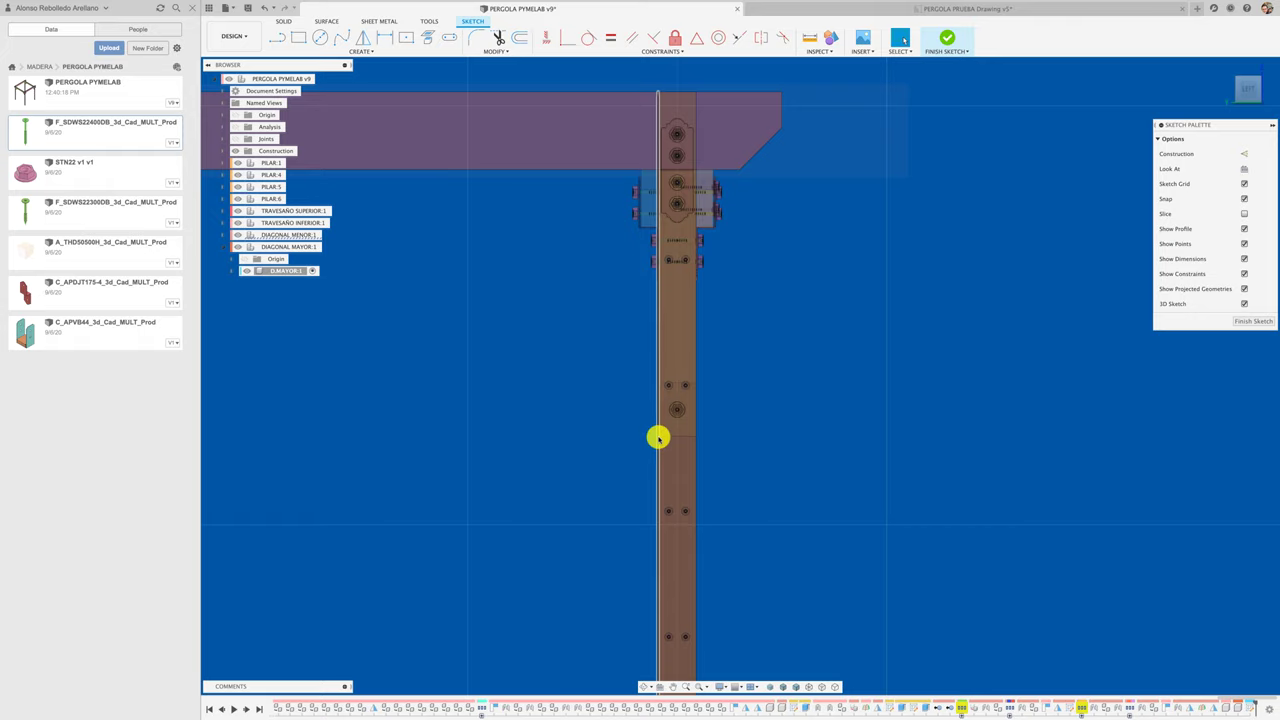
scroll(669, 386, "up", 4)
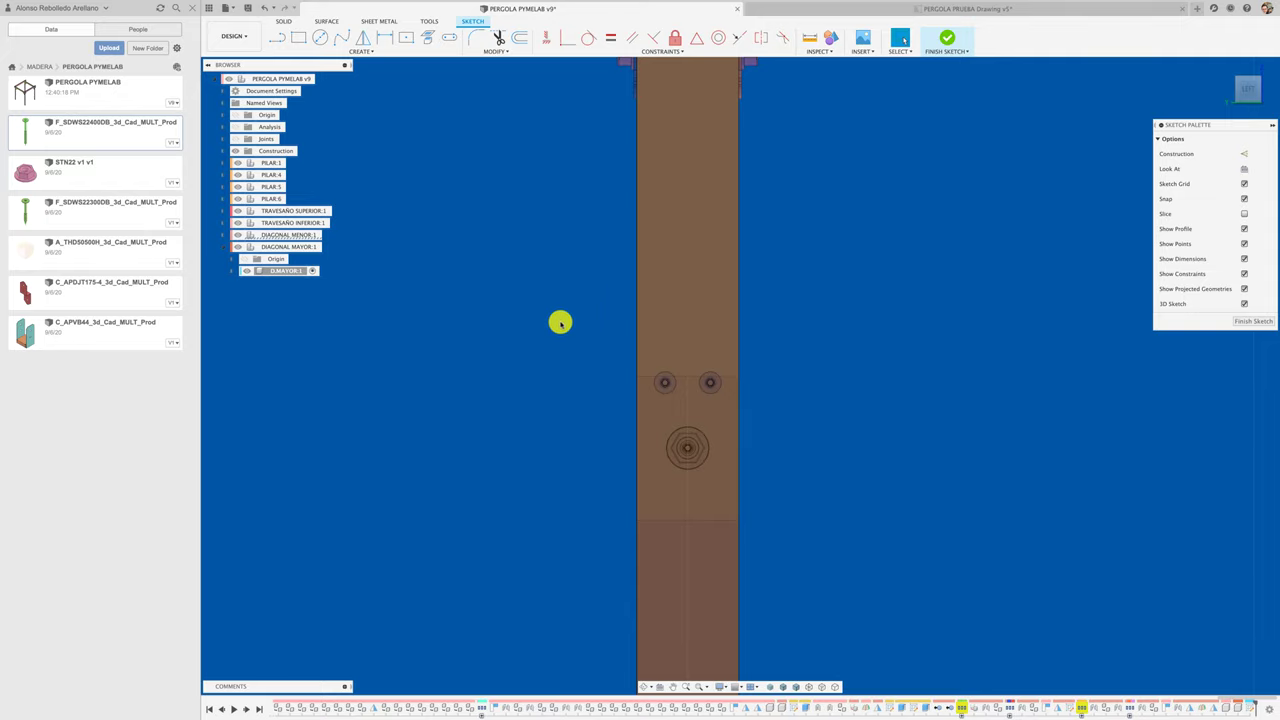
Project the pillar face into the active sketch.
key("p")
left_click(688, 506)
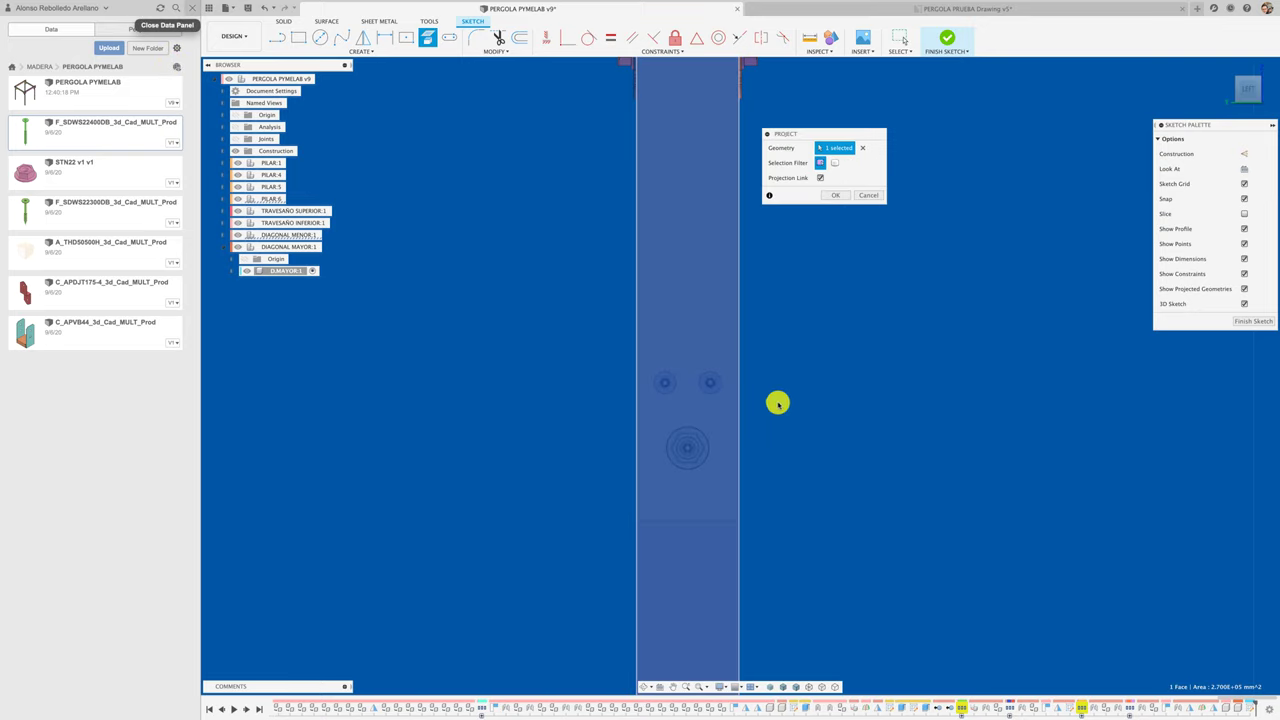
scroll(700, 390, "down", 2)
scroll(608, 367, "down", 1)
scroll(560, 300, "down", 3)
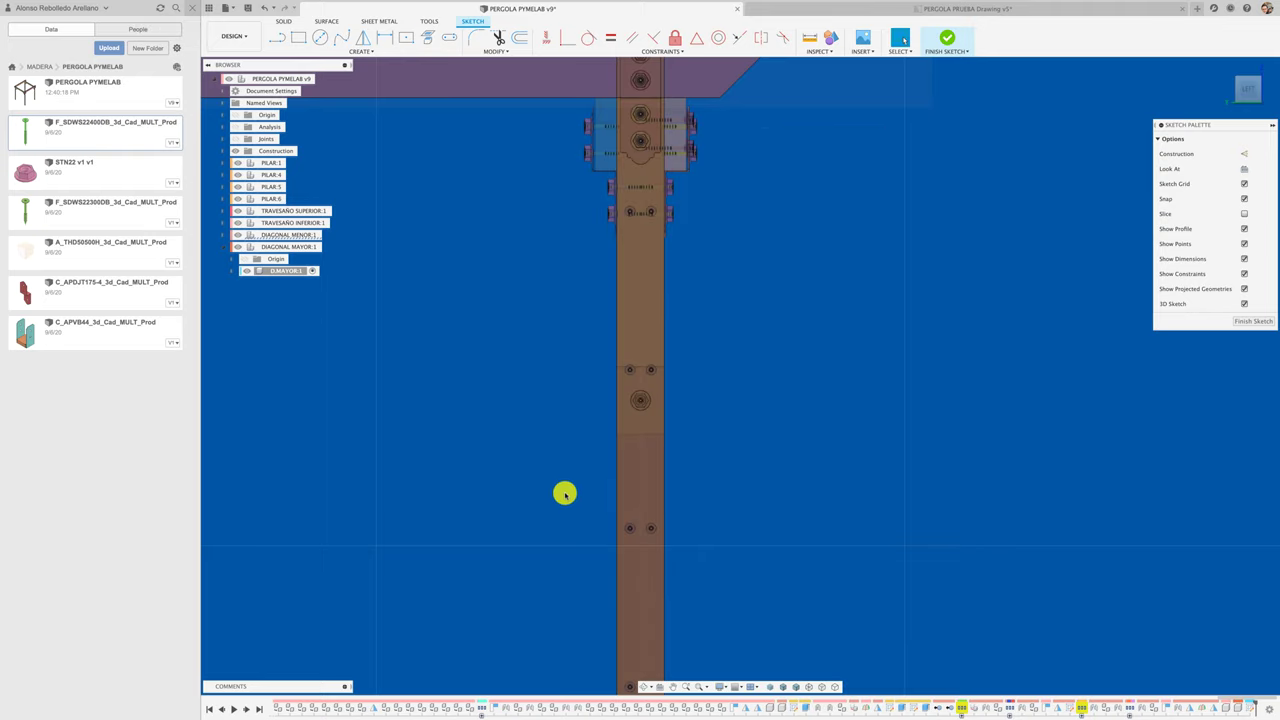
scroll(571, 469, "up", 1)
scroll(571, 471, "up", 1)
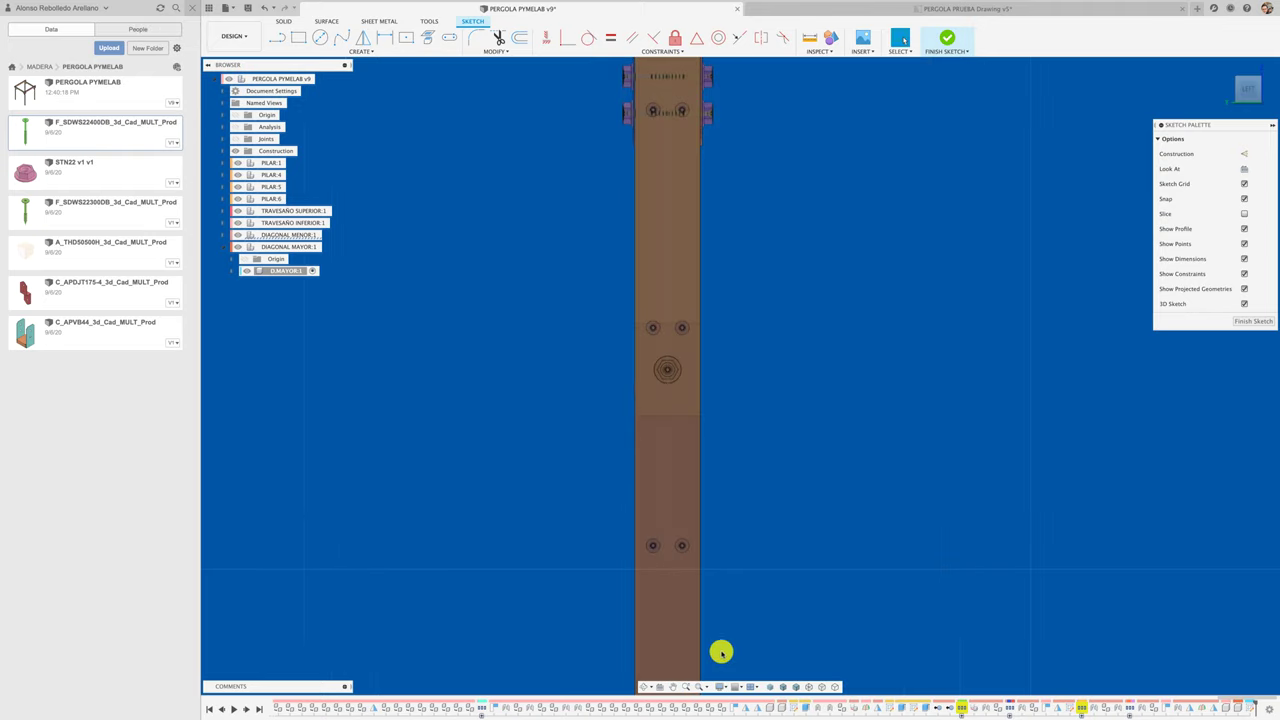
Turn on visibility of all work features, planes and axes.
left_click(725, 687)
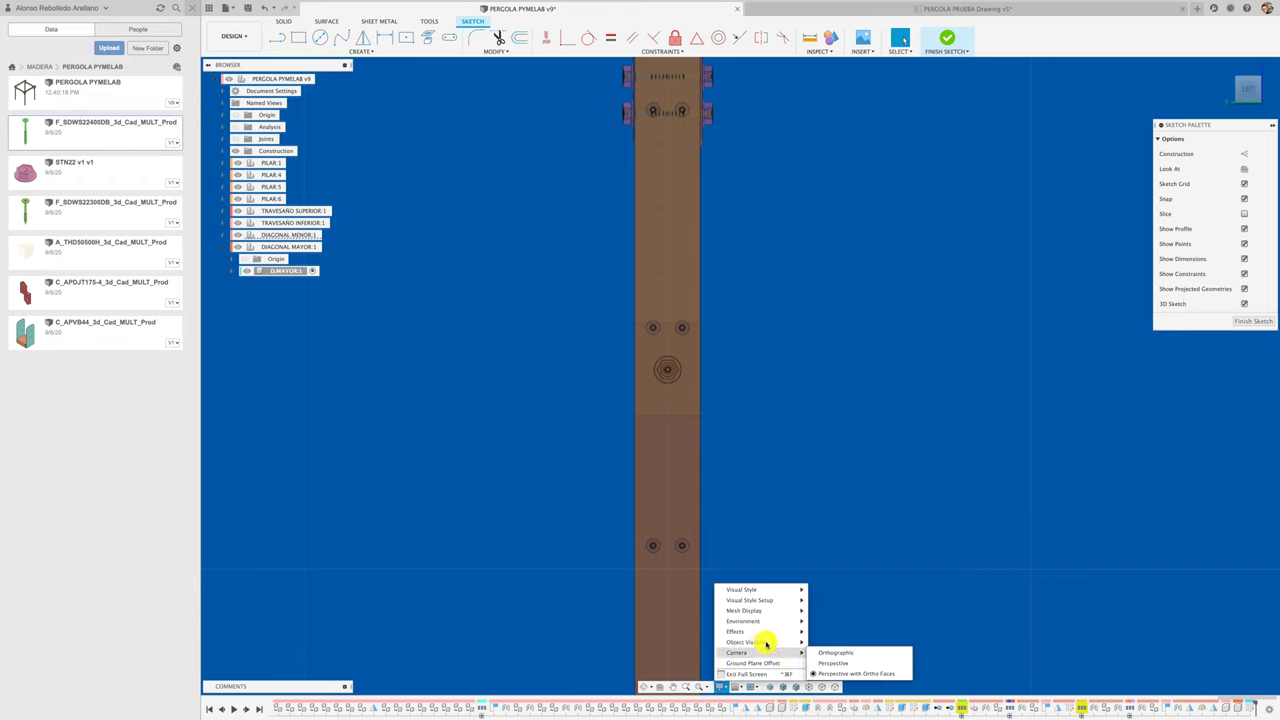
mouse_move(755, 641)
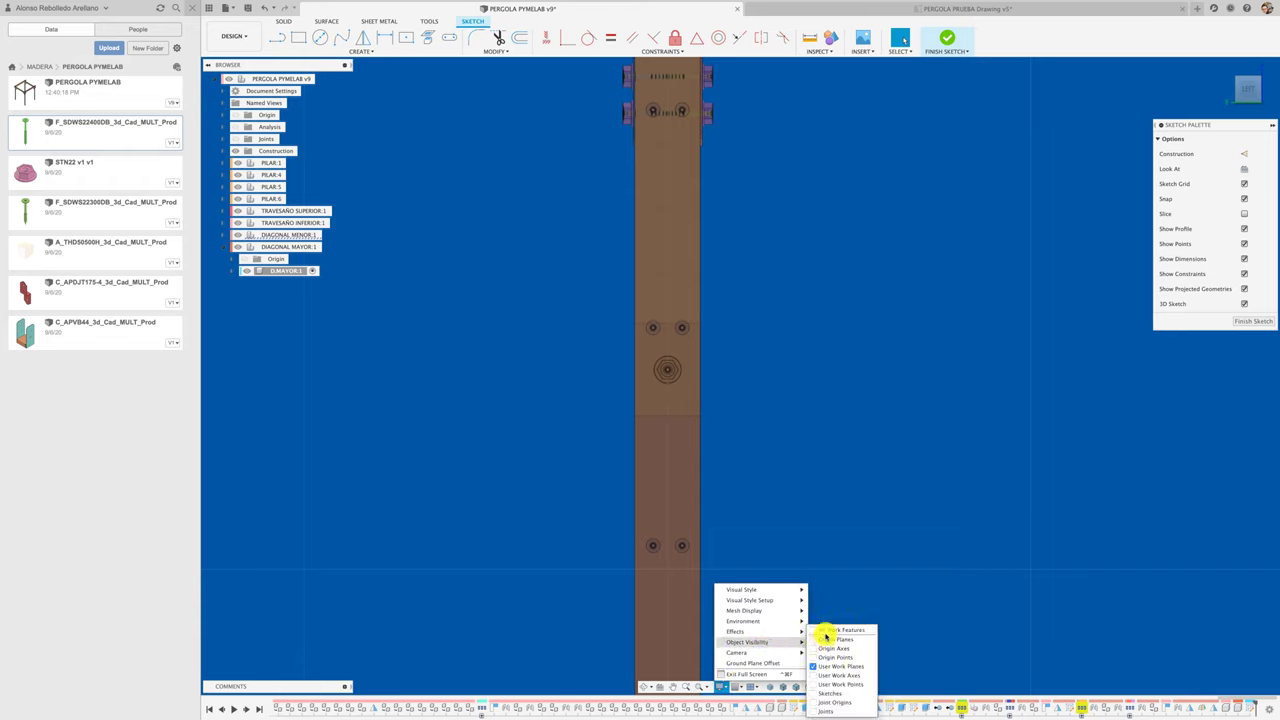
left_click(813, 630)
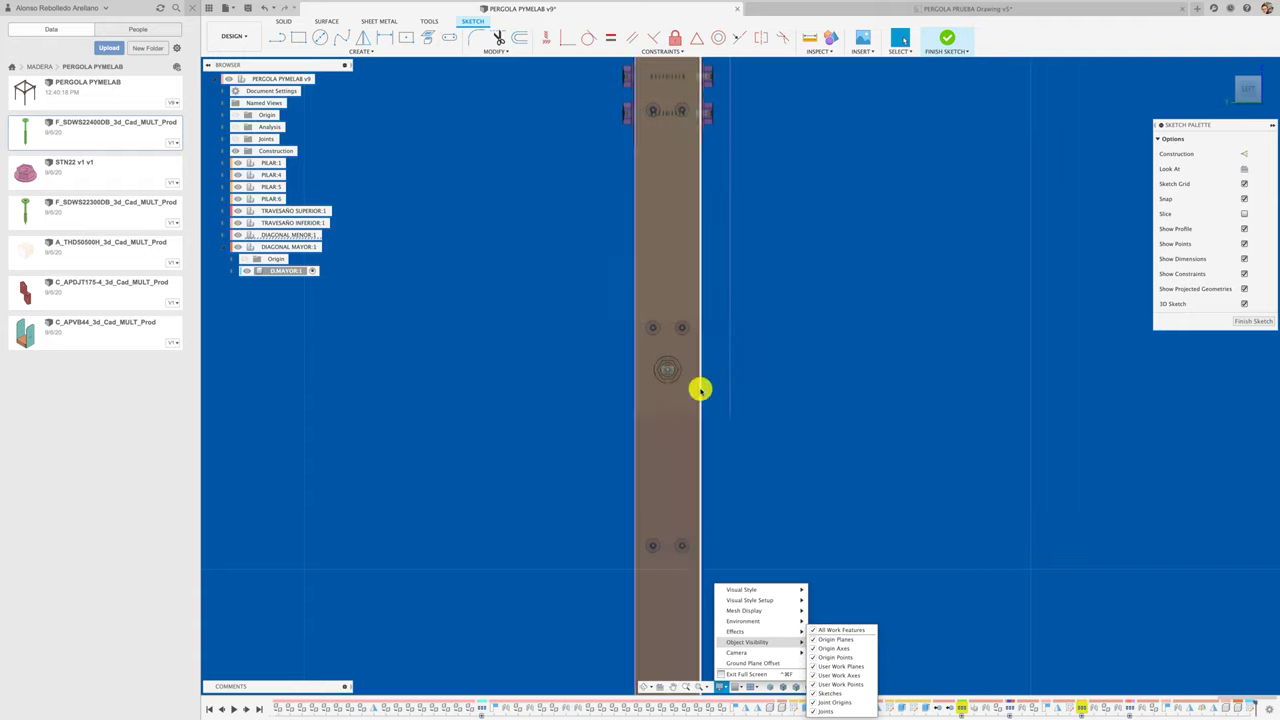
left_click(814, 542)
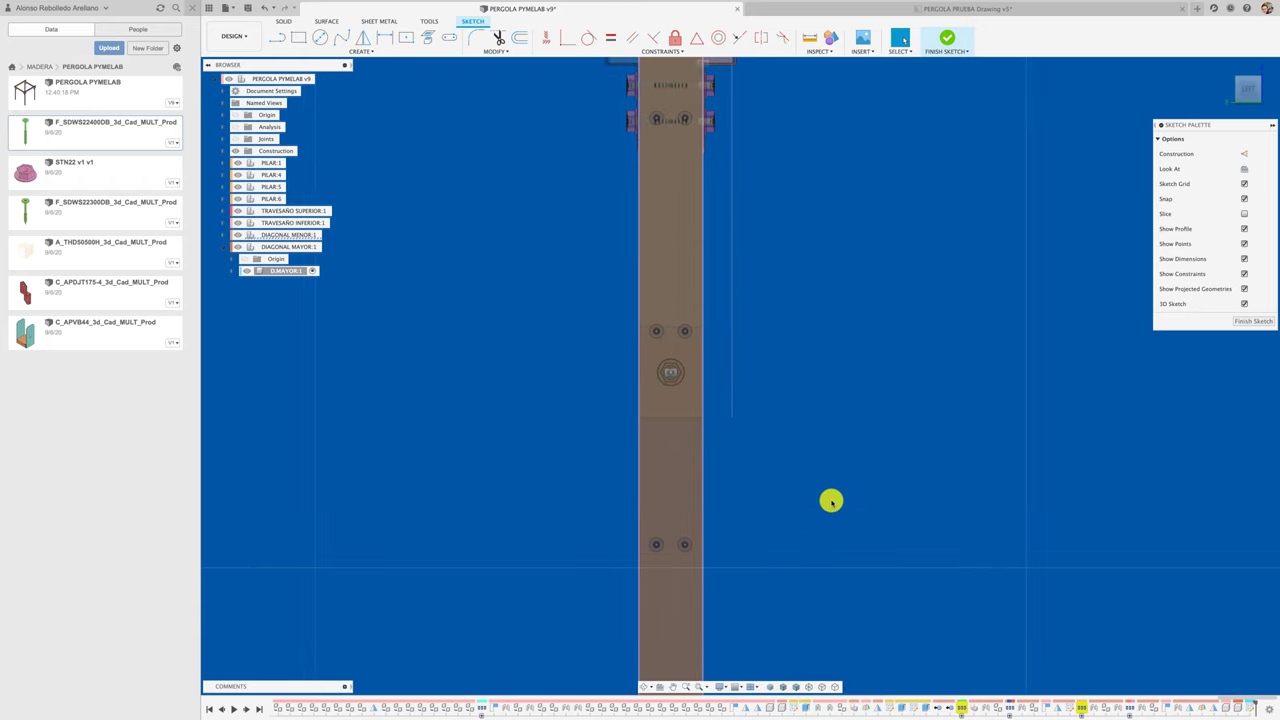
scroll(808, 454, "down", 2)
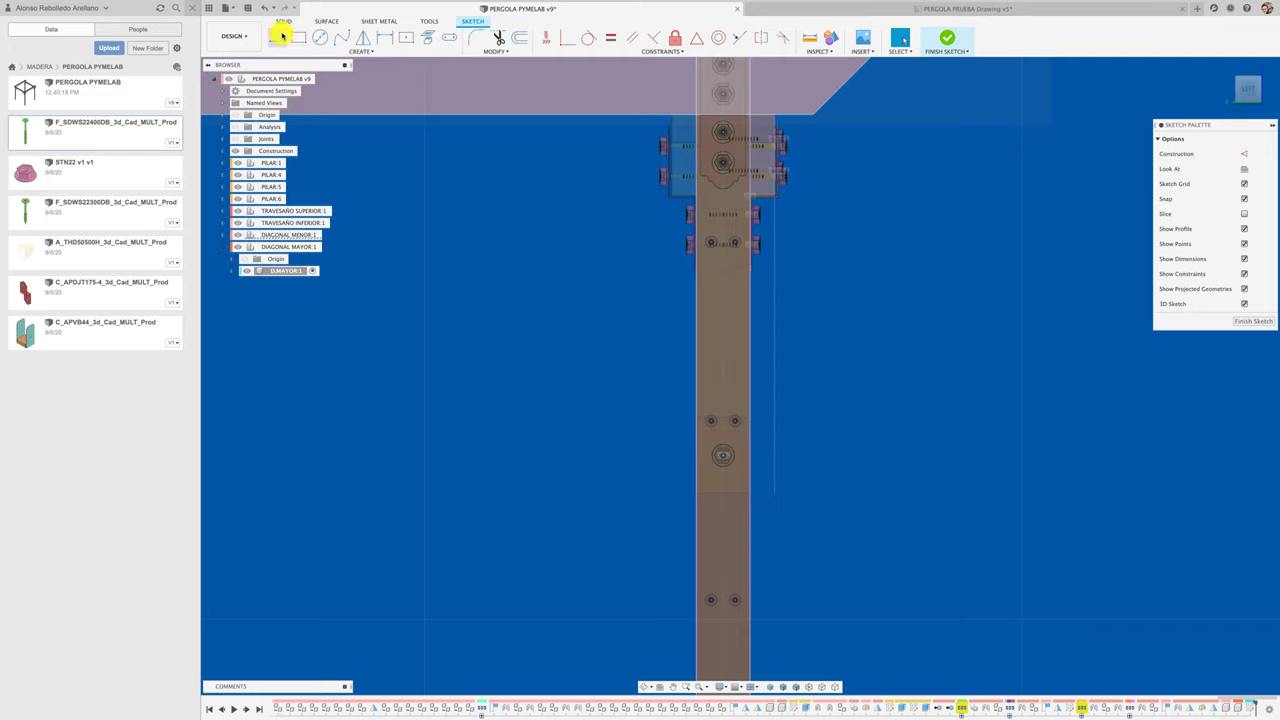
Draw a diagonal brace line rising from the pillar edge toward the beam.
left_click(277, 37)
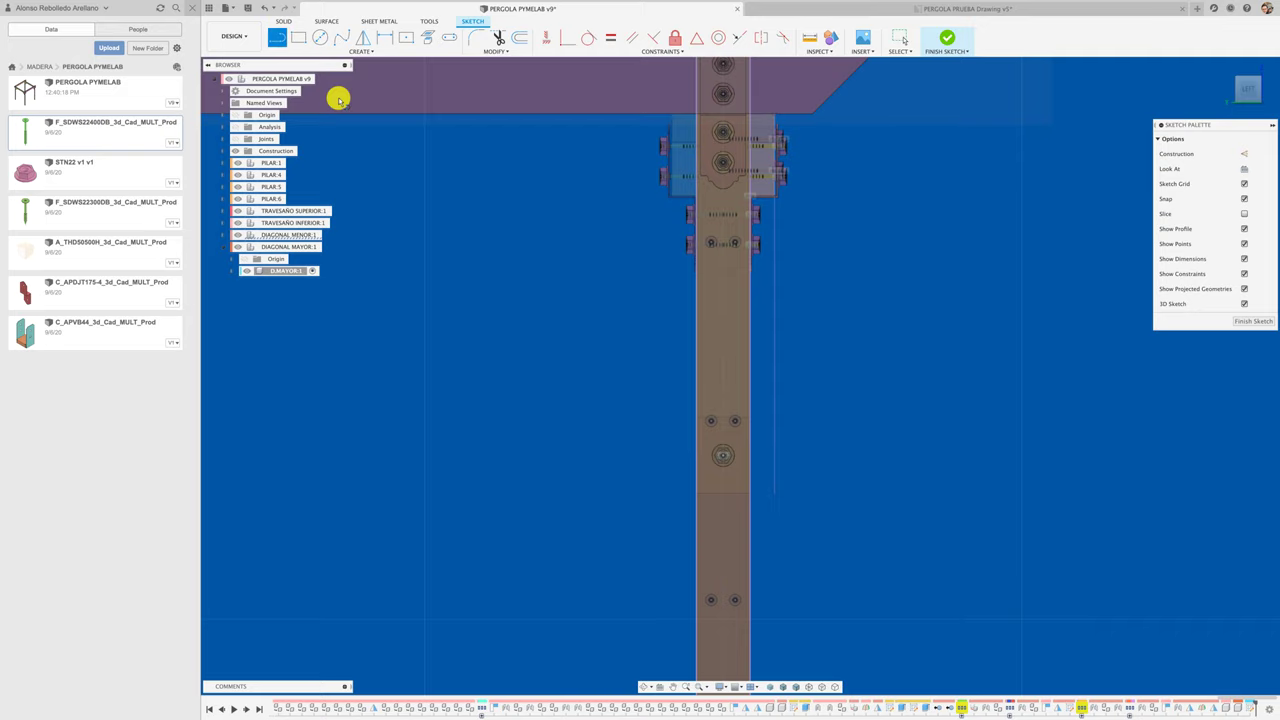
left_click(692, 494)
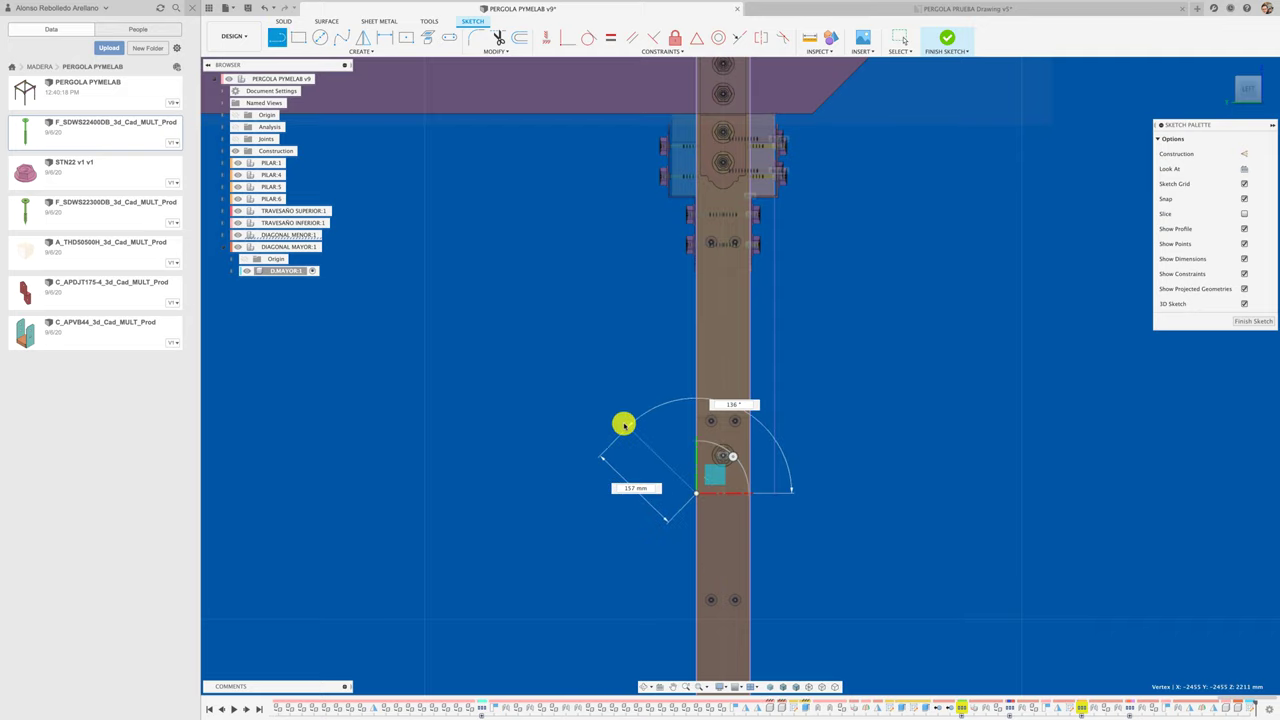
scroll(625, 425, "down", 3)
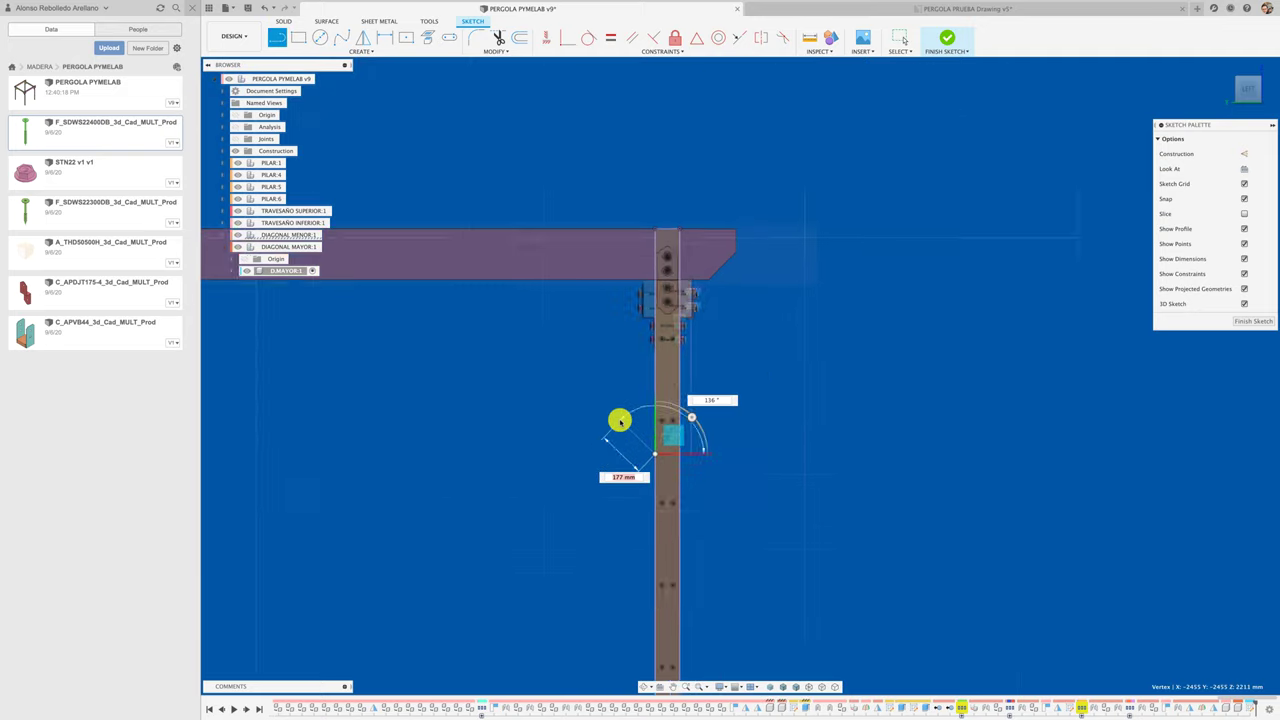
left_click(461, 225)
key("Escape")
scroll(521, 347, "up", 3)
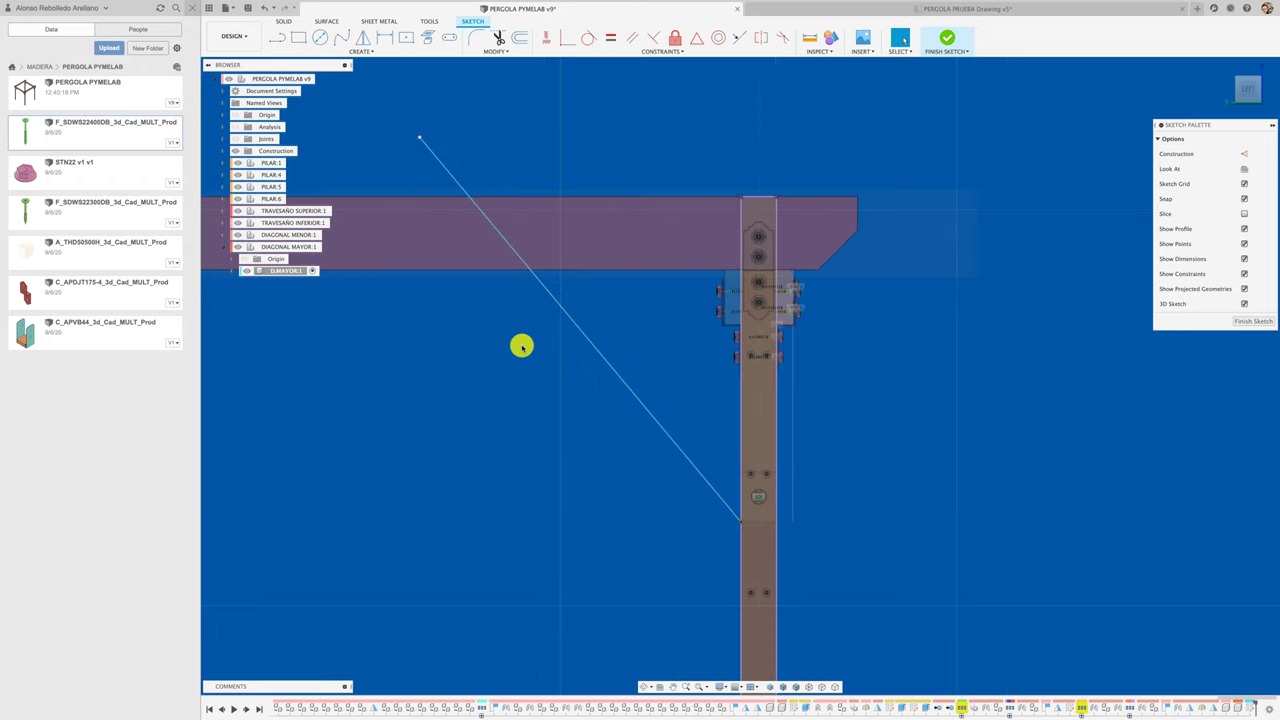
Dimension the diagonal line at 45° to the post.
left_click(666, 430)
key("d")
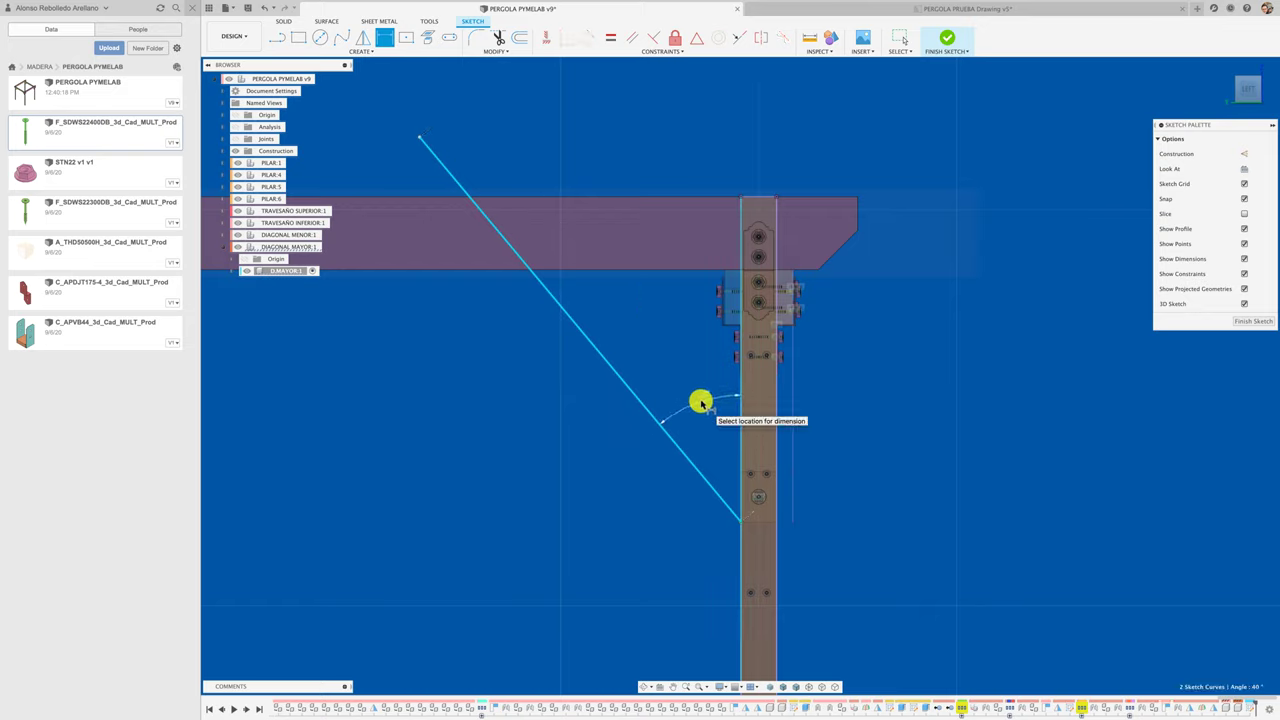
left_click(704, 402)
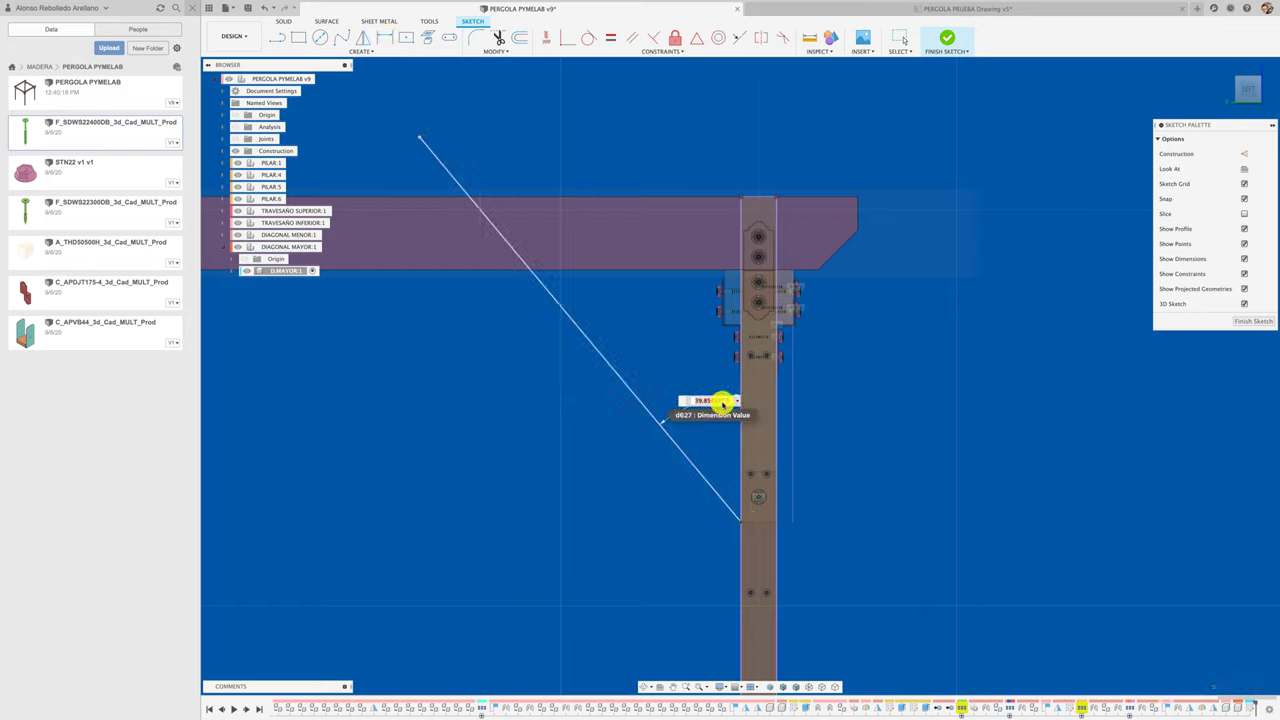
type("45")
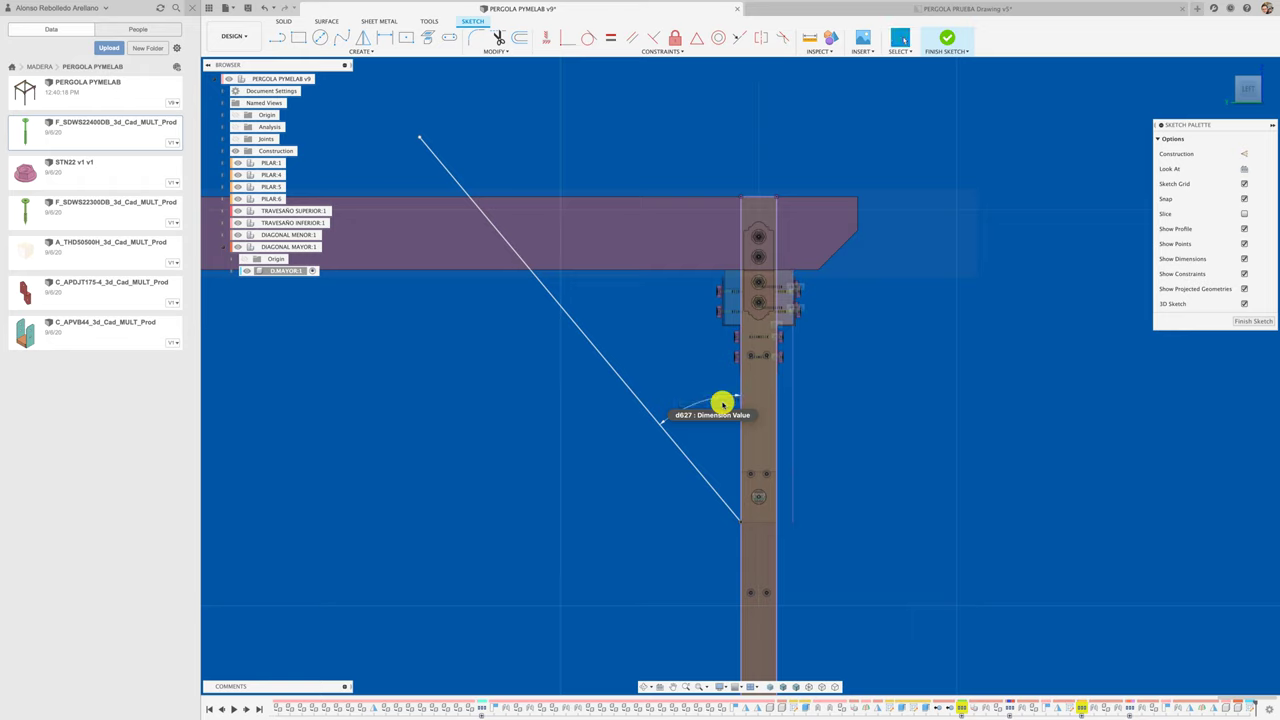
key("Return")
left_click(517, 36)
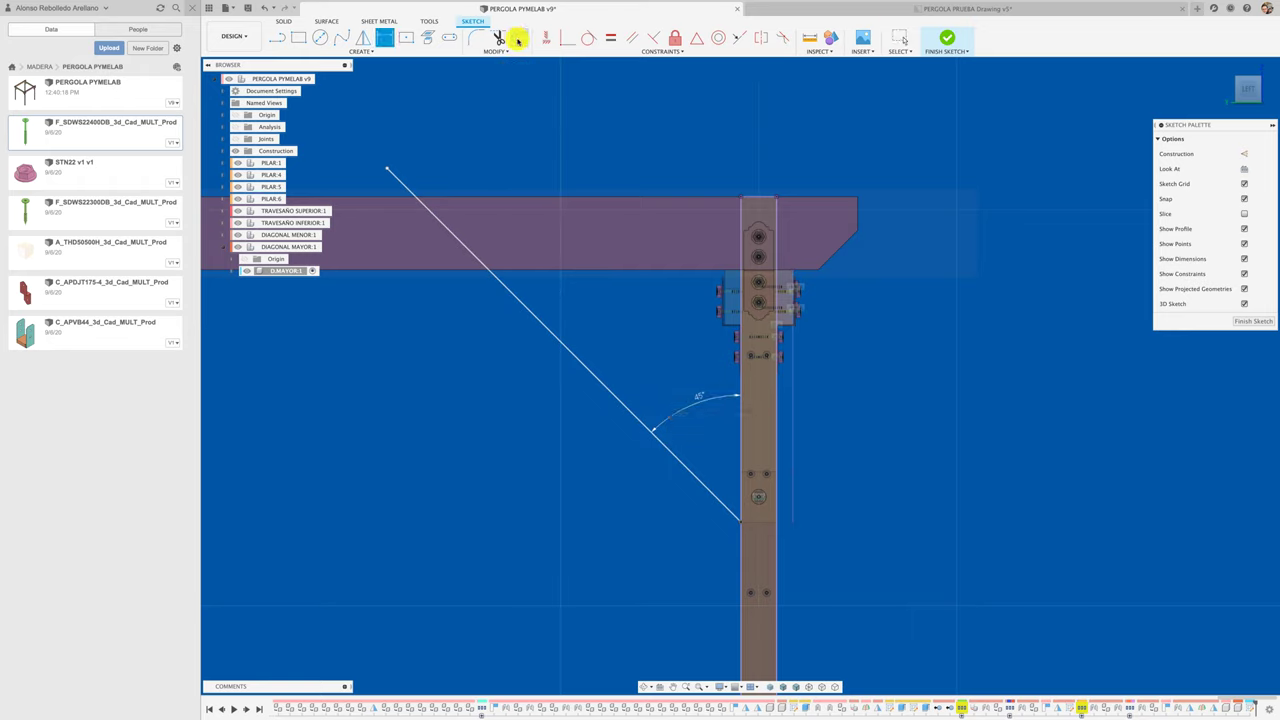
Offset the diagonal line 90 mm to form the brace's parallel edge.
left_click(557, 333)
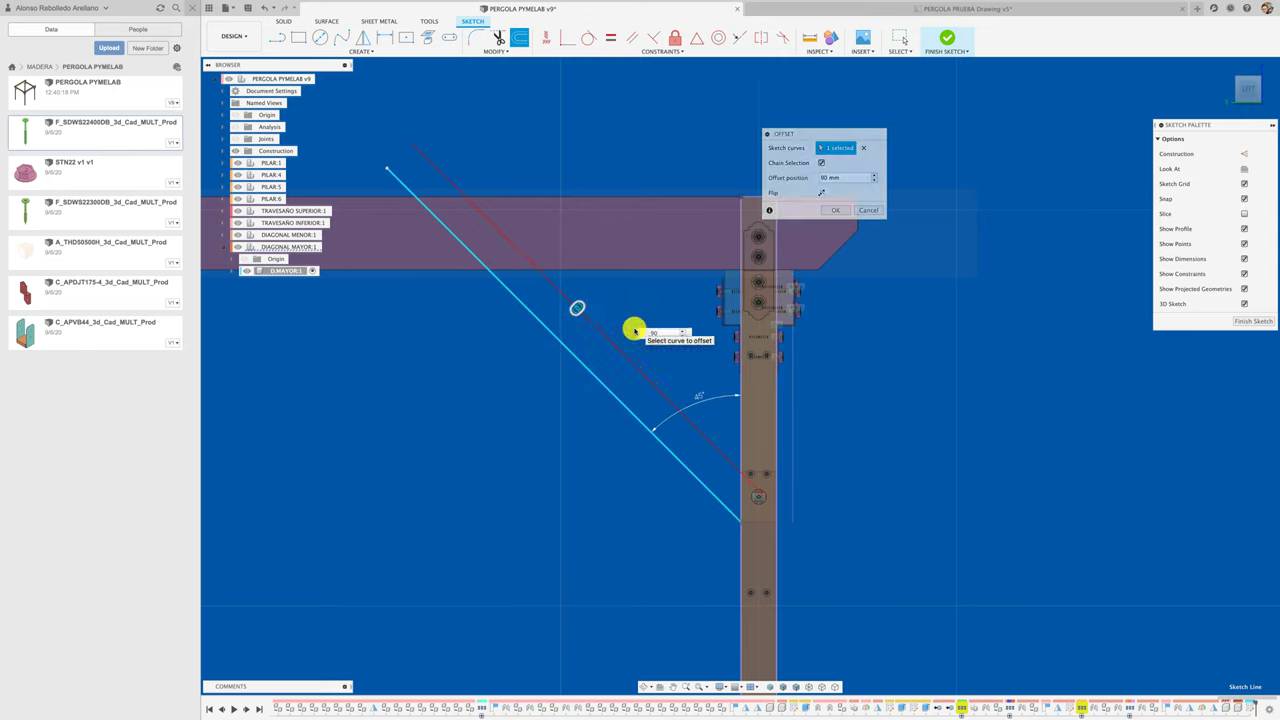
key("Return")
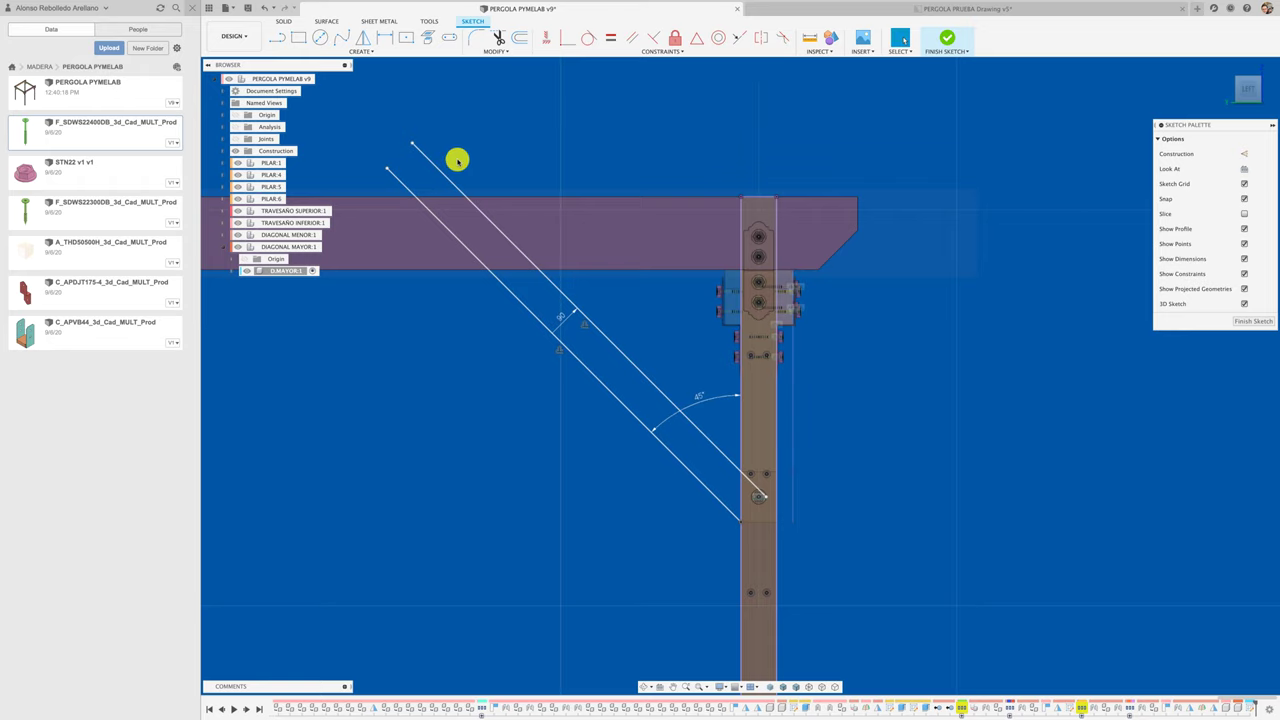
middle_click_drag(457, 160, 559, 195)
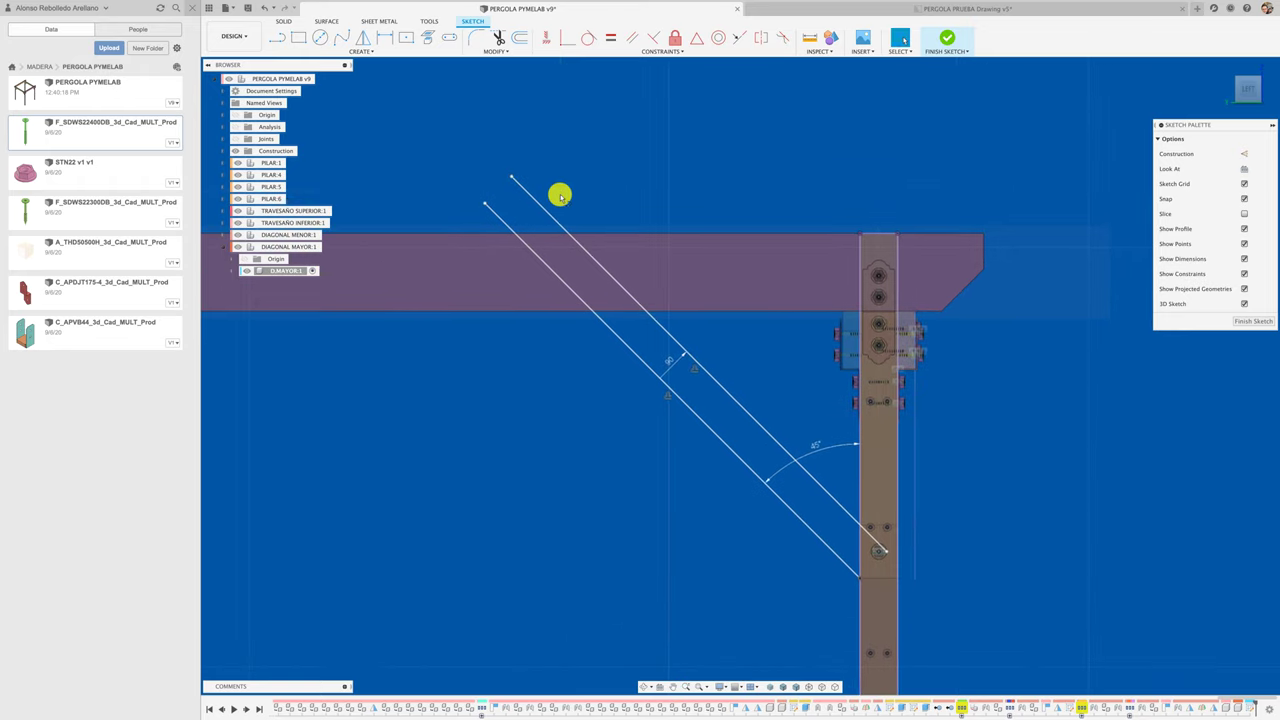
key("l")
left_click(489, 233)
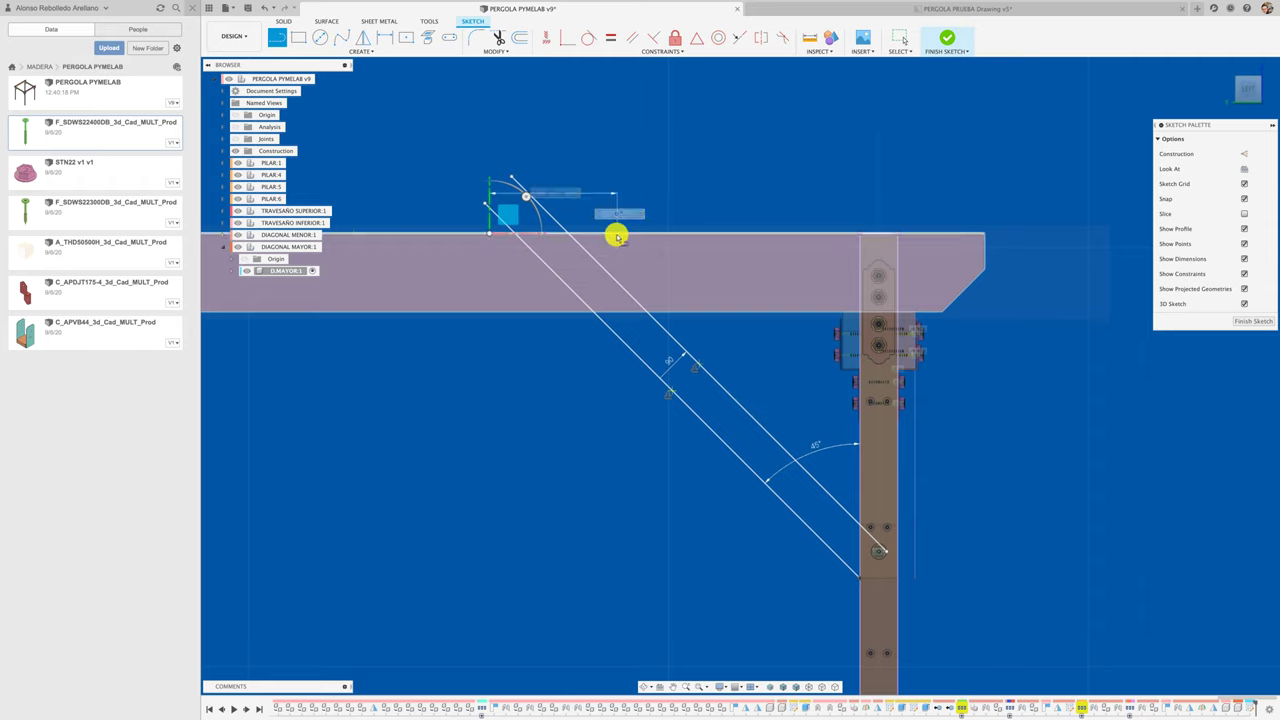
key("Escape")
left_click(620, 250)
Trim the brace lines' stubs above and along the beam's top edge.
key("t")
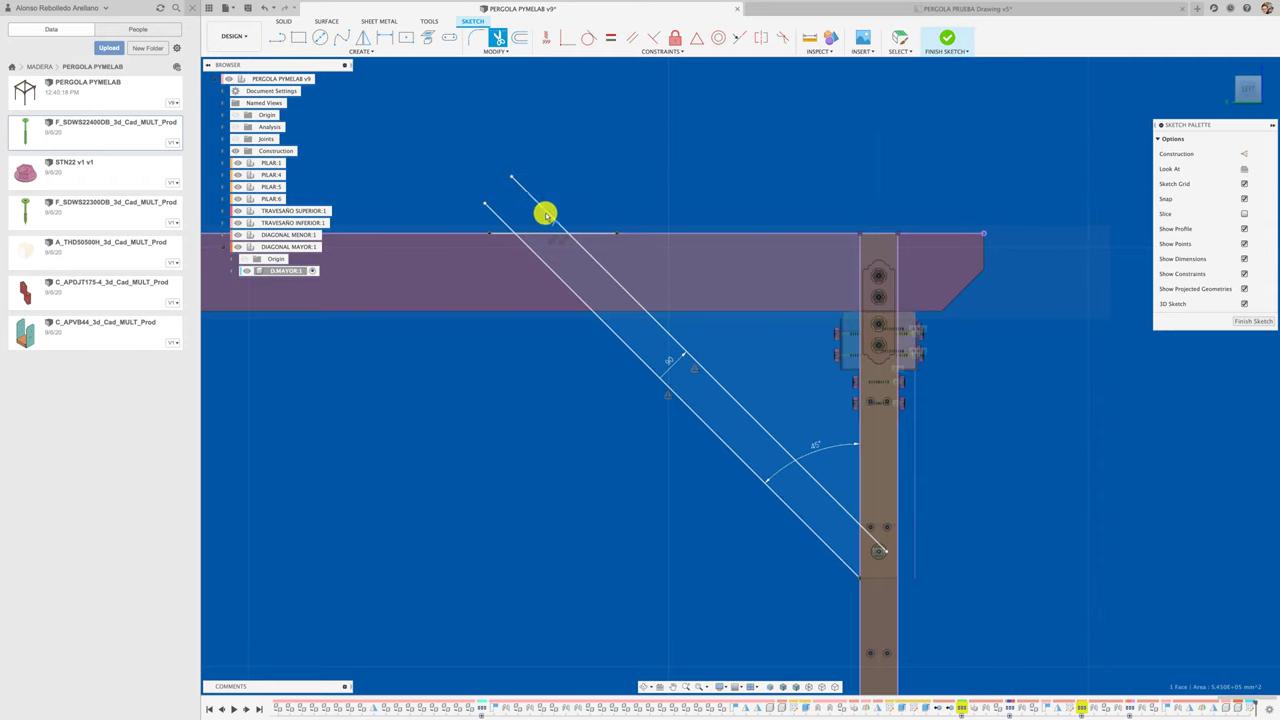
left_click(545, 210)
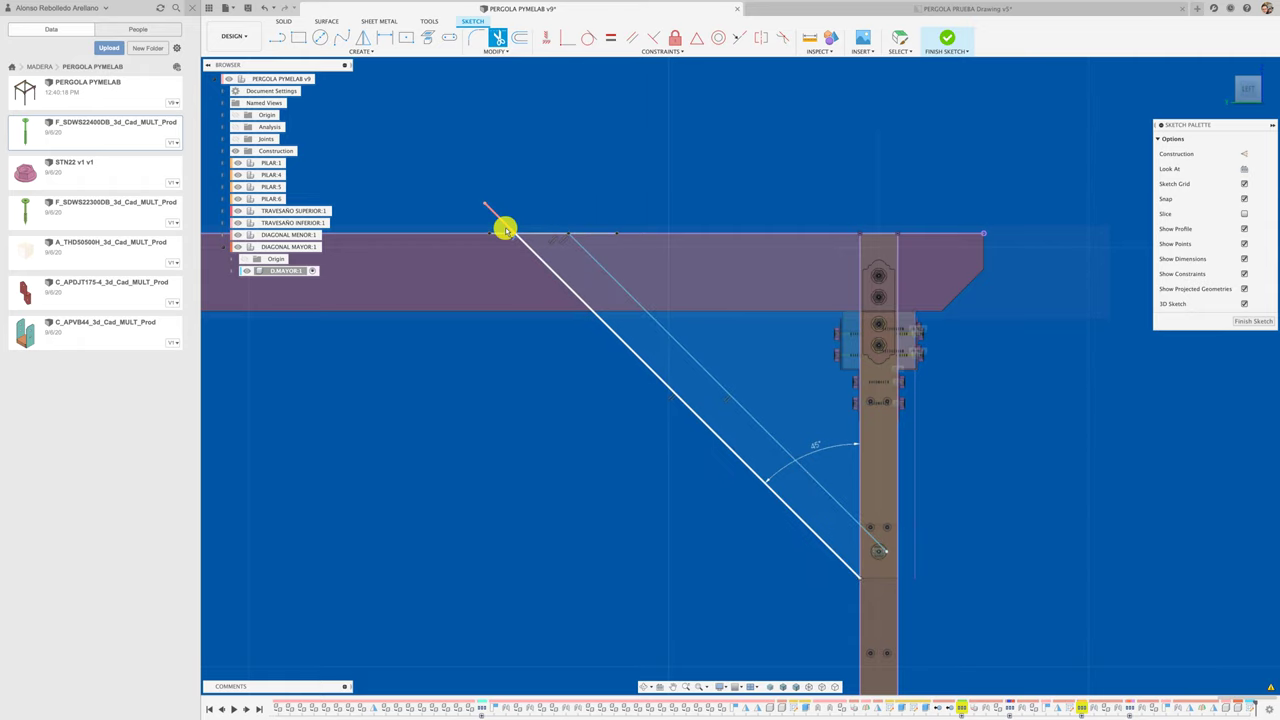
left_click(503, 227)
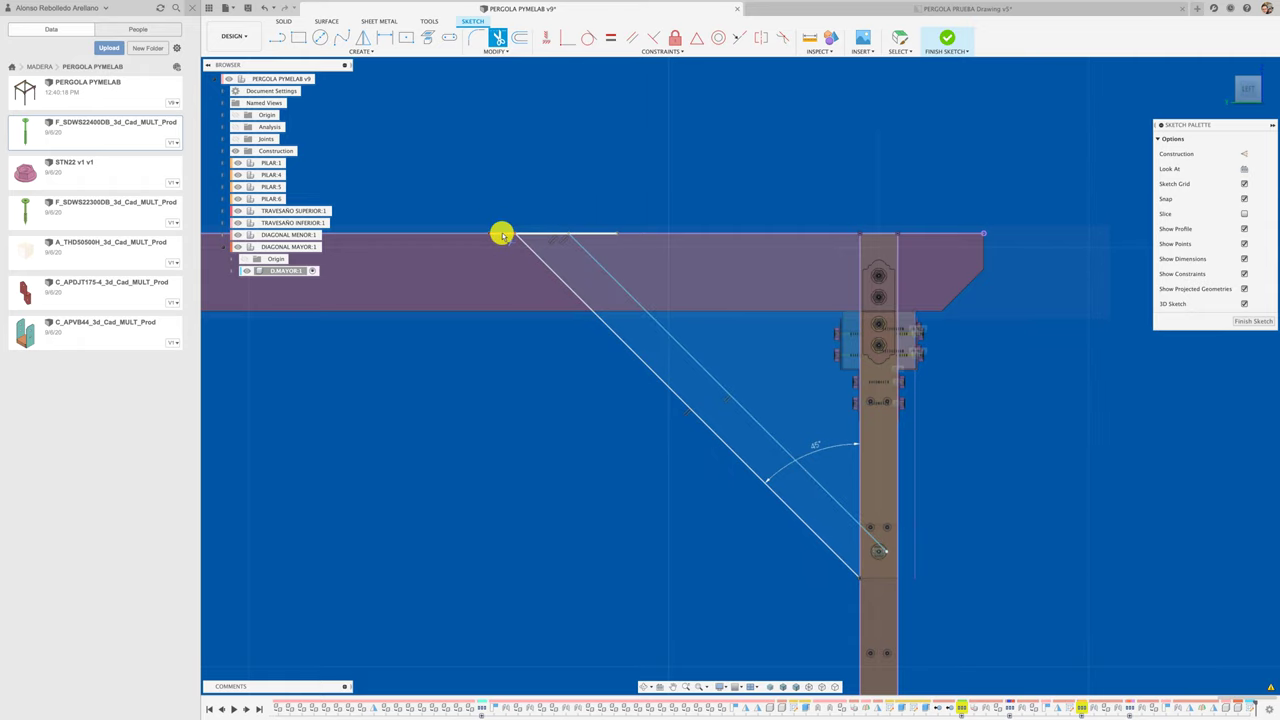
left_click(591, 236)
scroll(680, 527, "up", 3)
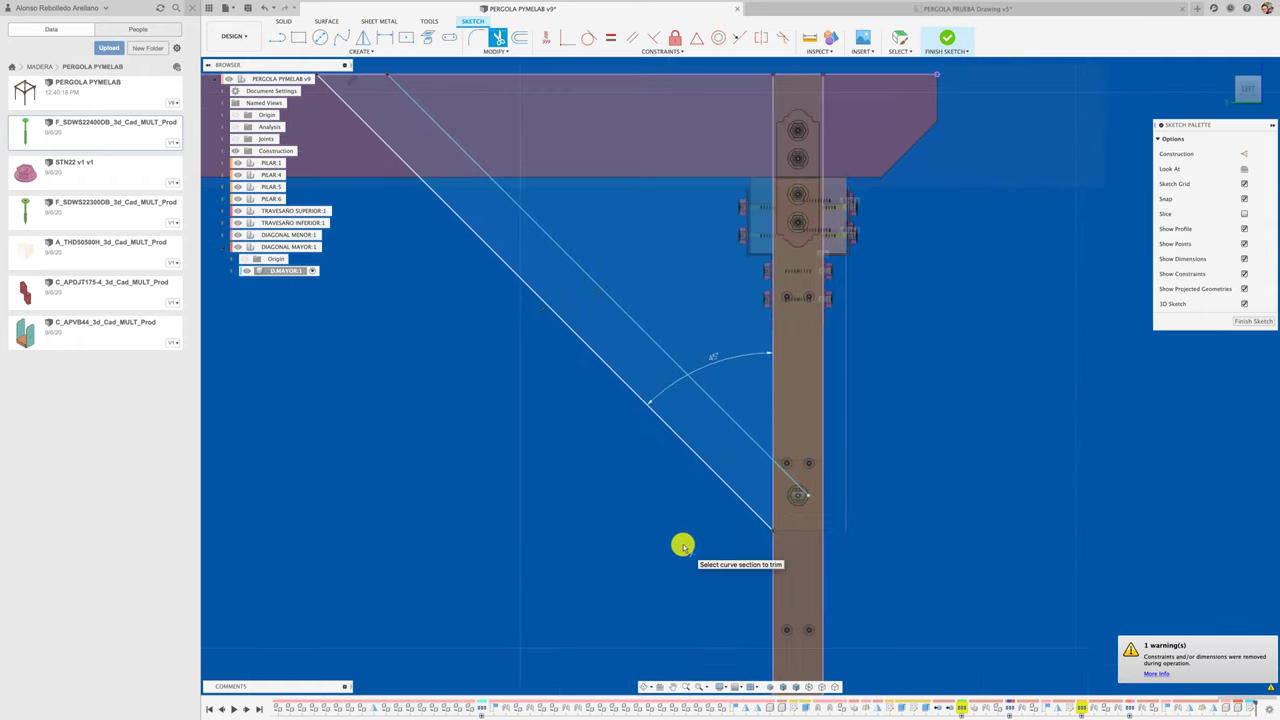
Close the brace's lower end along the post edge, trim the excess and finish the sketch.
key("l")
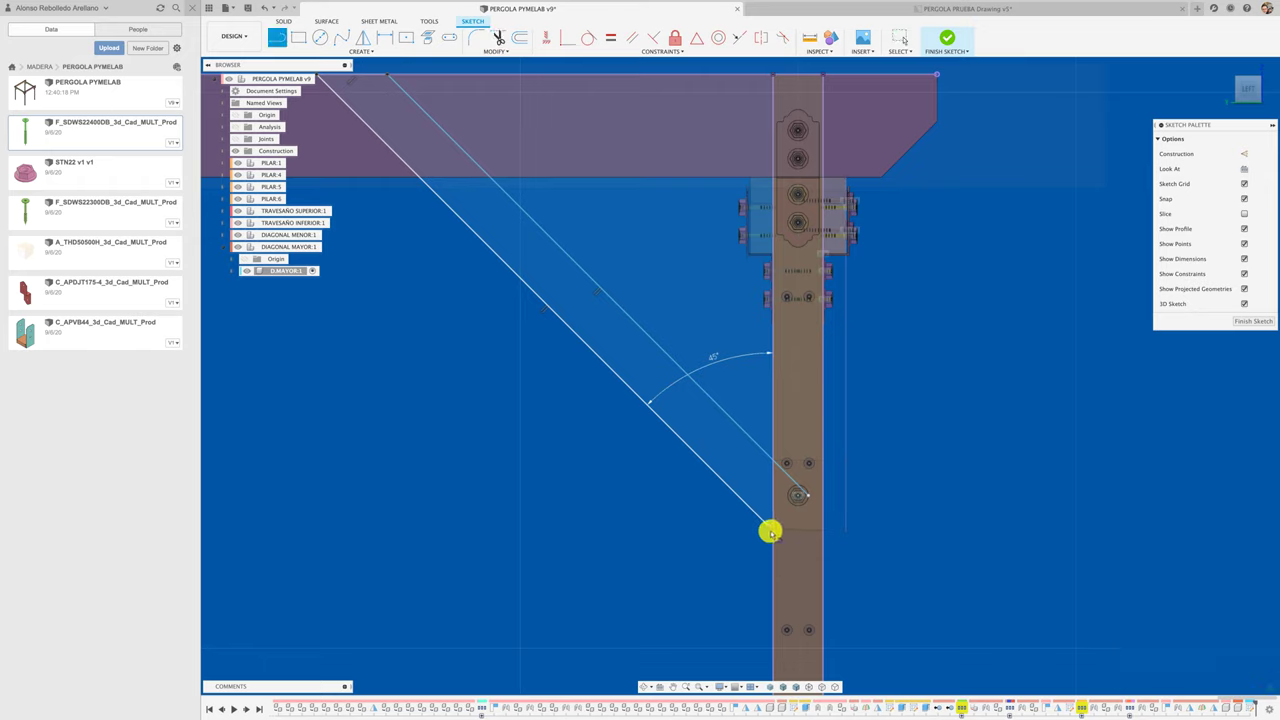
left_click(772, 528)
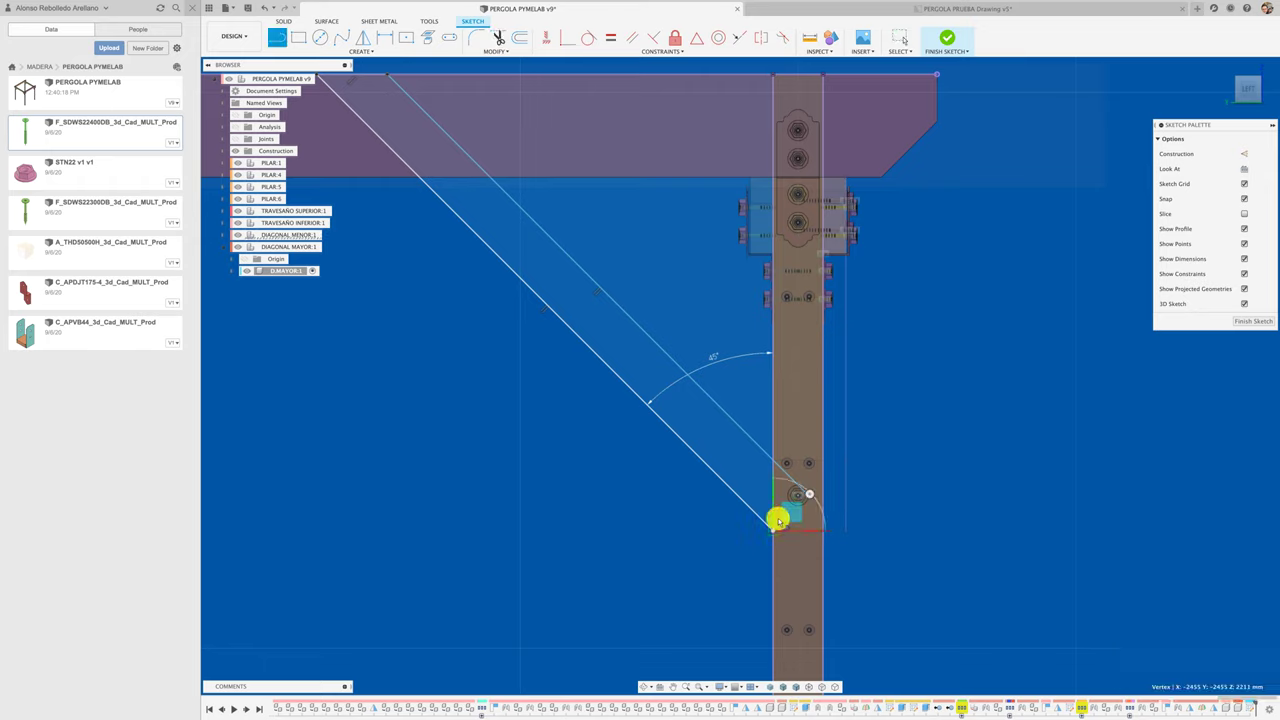
left_click(773, 462)
key("Escape")
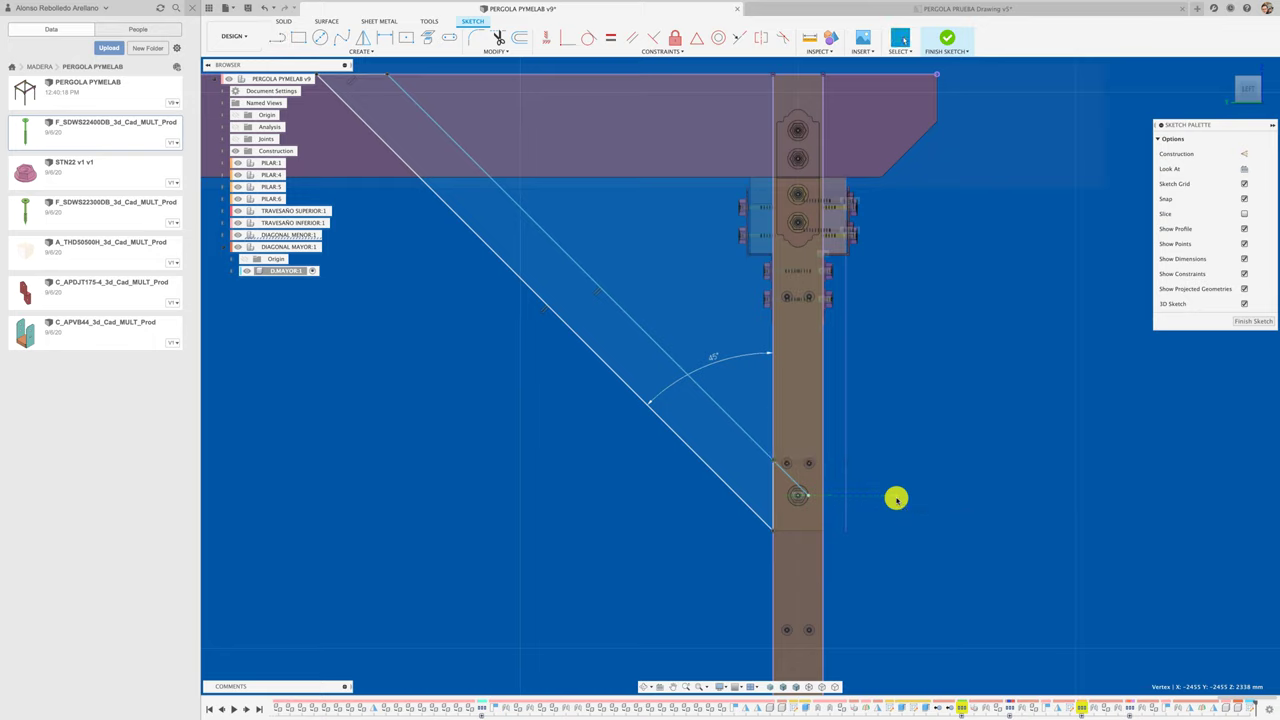
key("t")
left_click(790, 478)
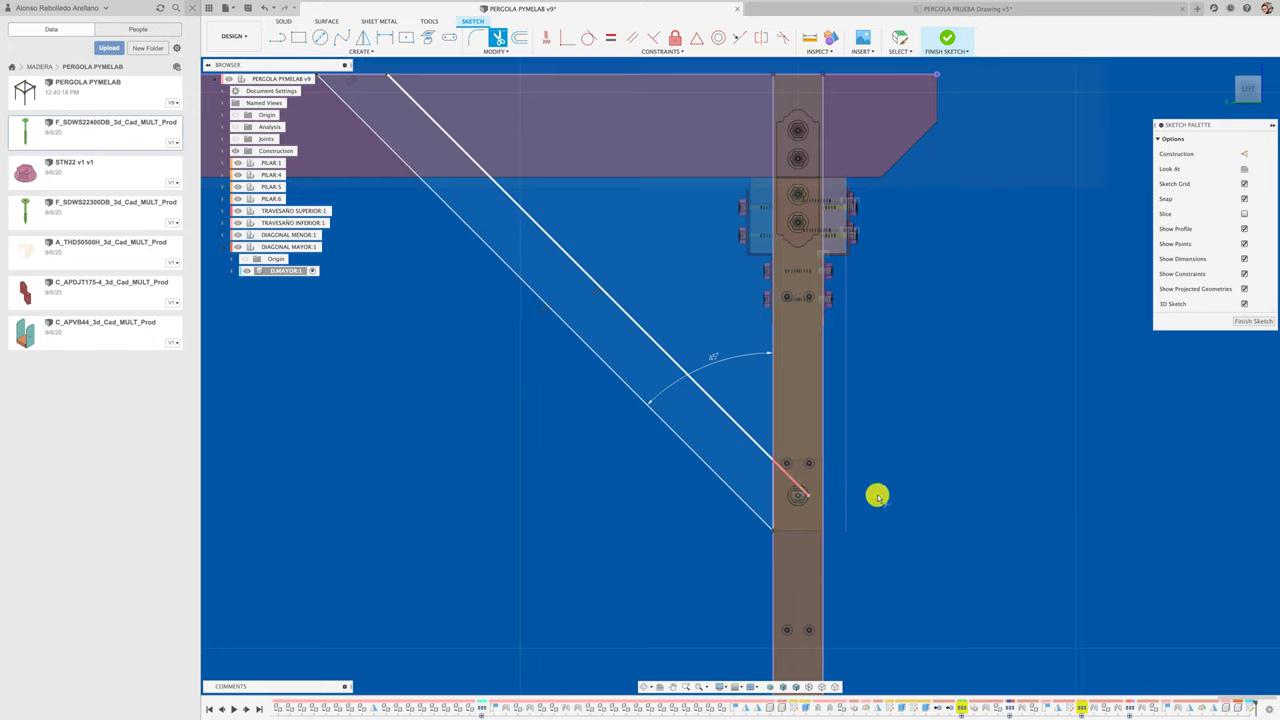
left_click(1253, 322)
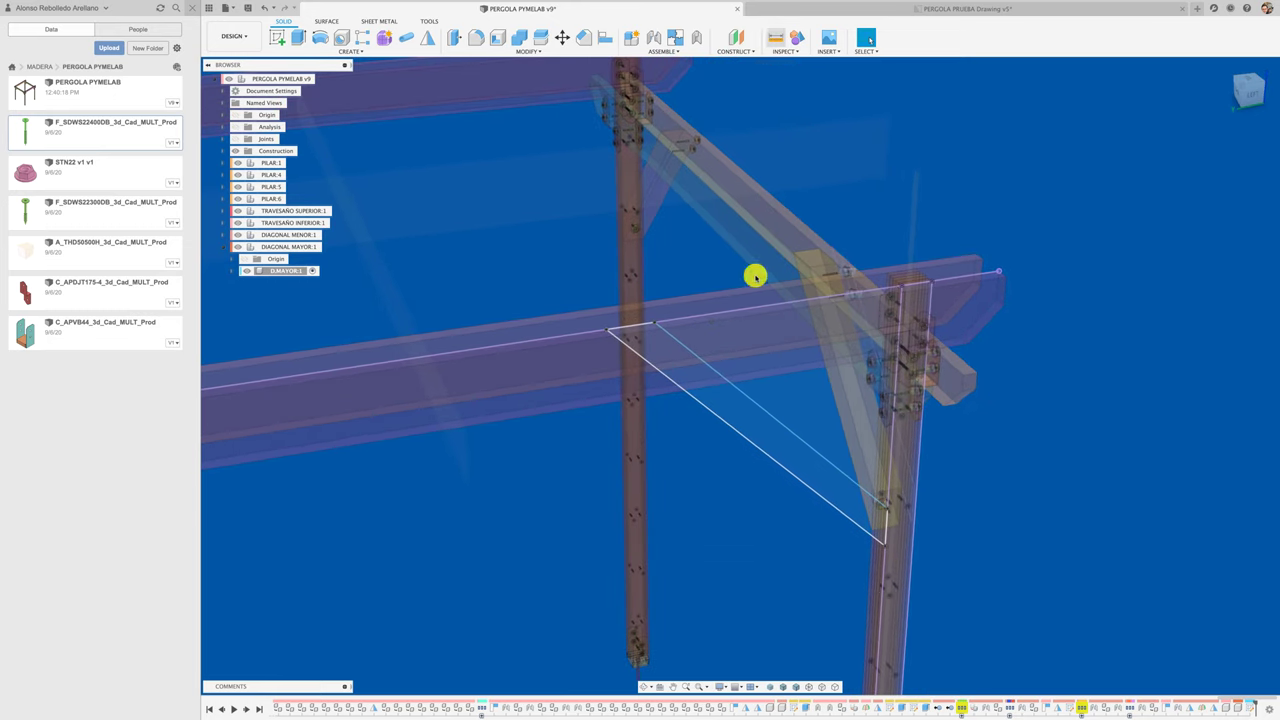
key("i")
left_click(758, 448)
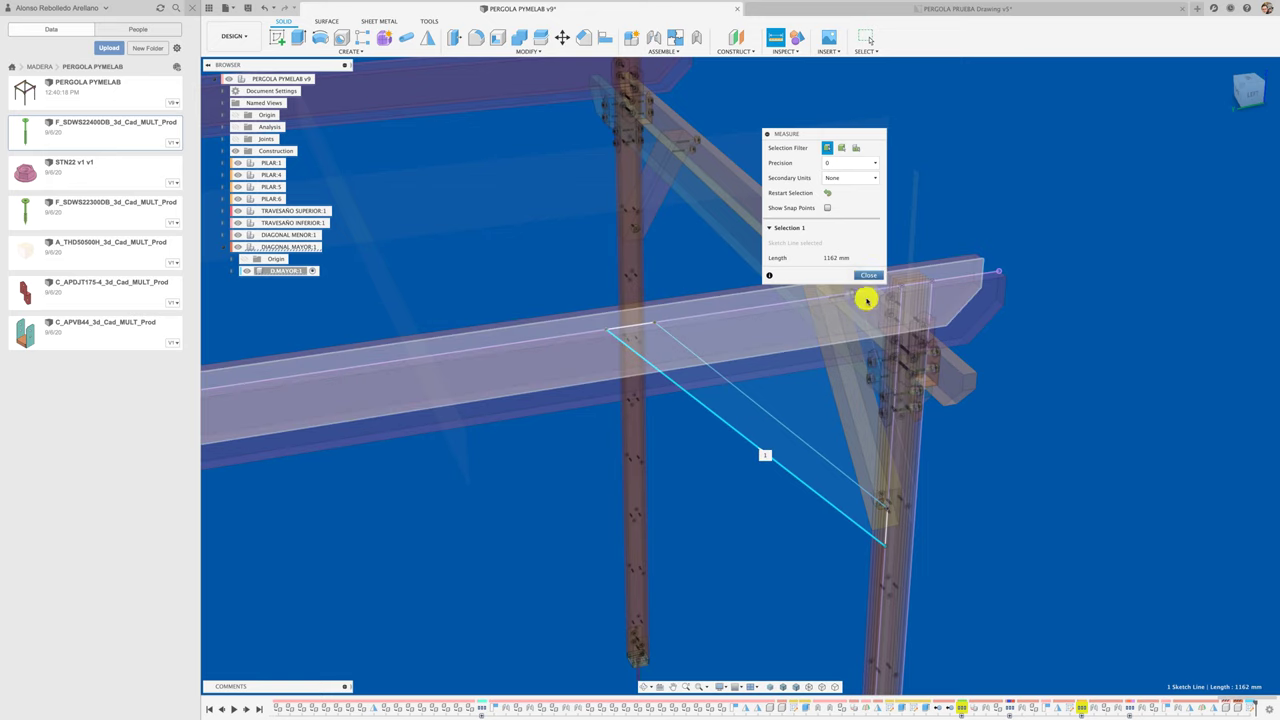
left_click(868, 276)
middle_click_drag(968, 446, 943, 449, "shift")
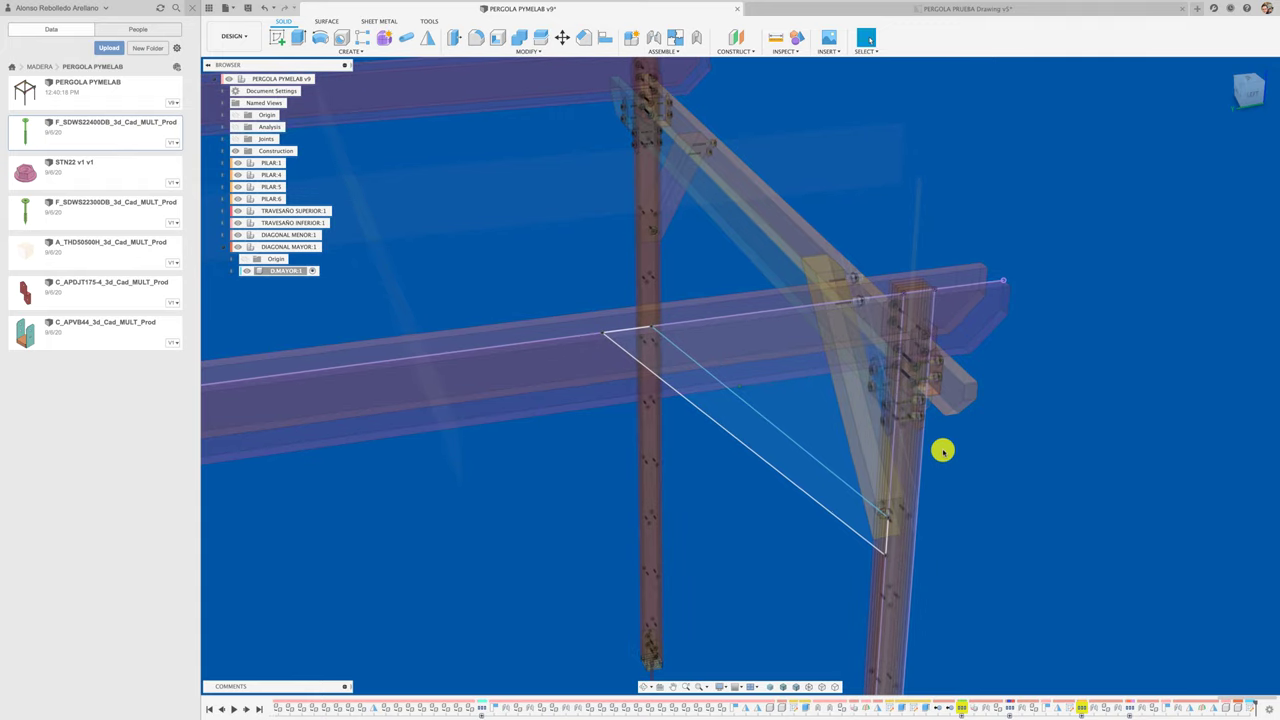
mouse_move(752, 554)
middle_mouse_down("shift")
mouse_move(832, 558)
mouse_move(743, 600)
mouse_move(780, 594)
mouse_move(672, 568)
middle_mouse_up("shift")
Extrude the triangular brace profile -90 mm as a new body.
key("e")
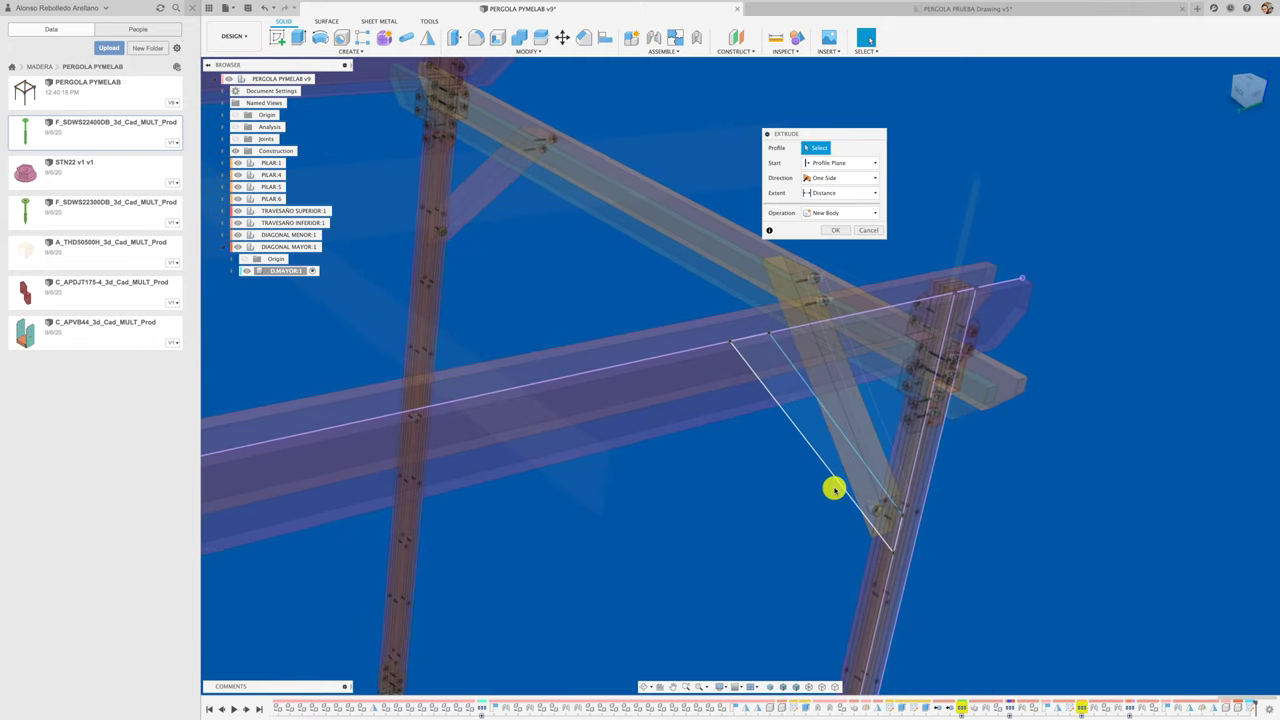
left_click(857, 491)
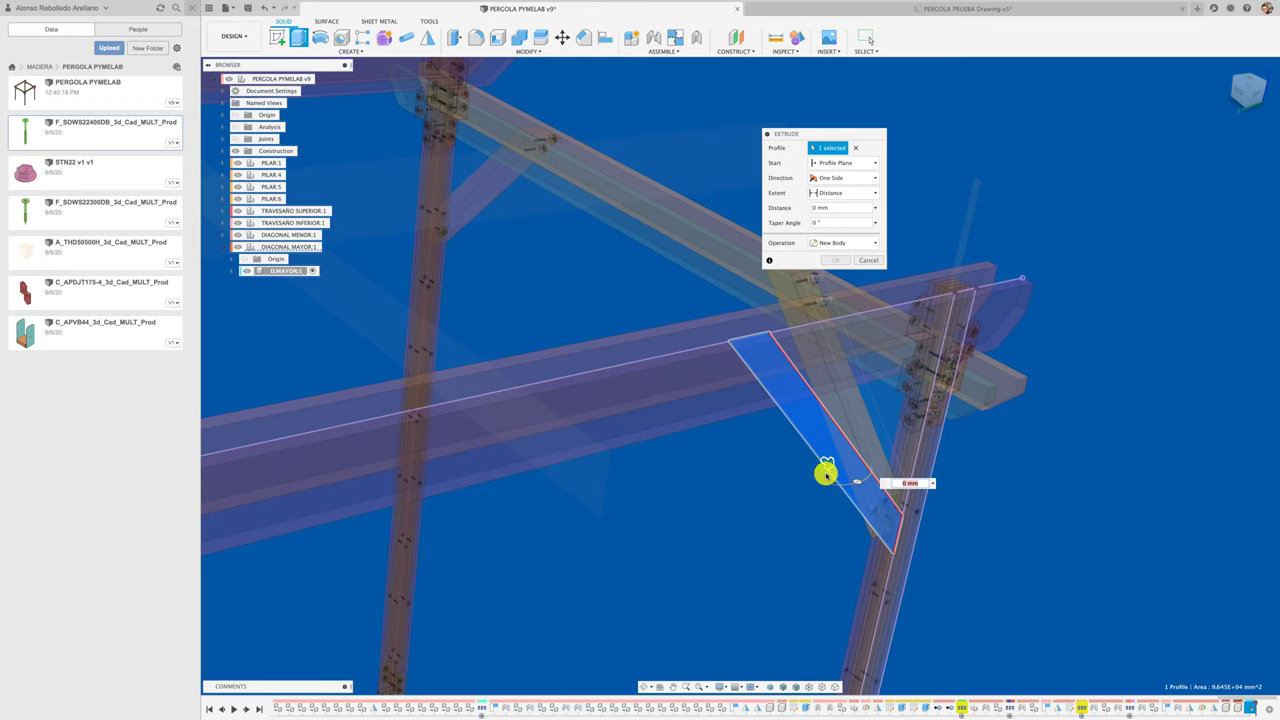
left_click_drag(828, 463, 808, 448)
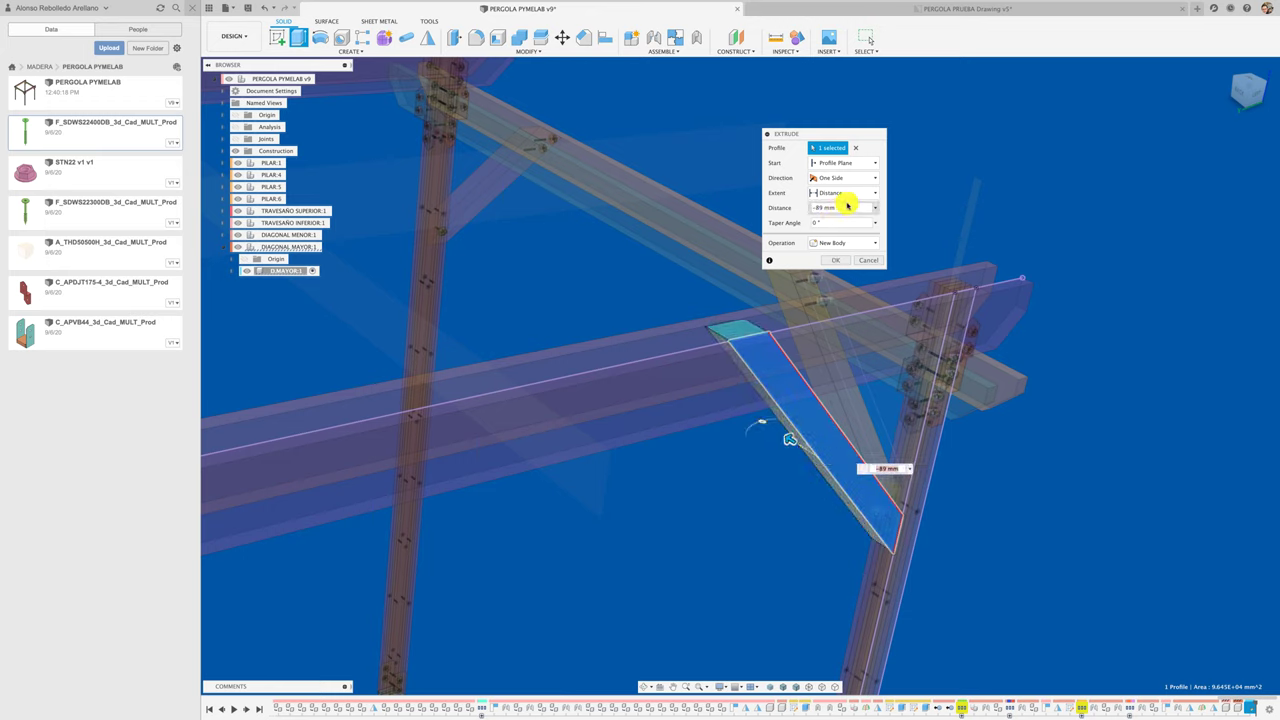
left_click_drag(848, 208, 774, 207)
type("-90")
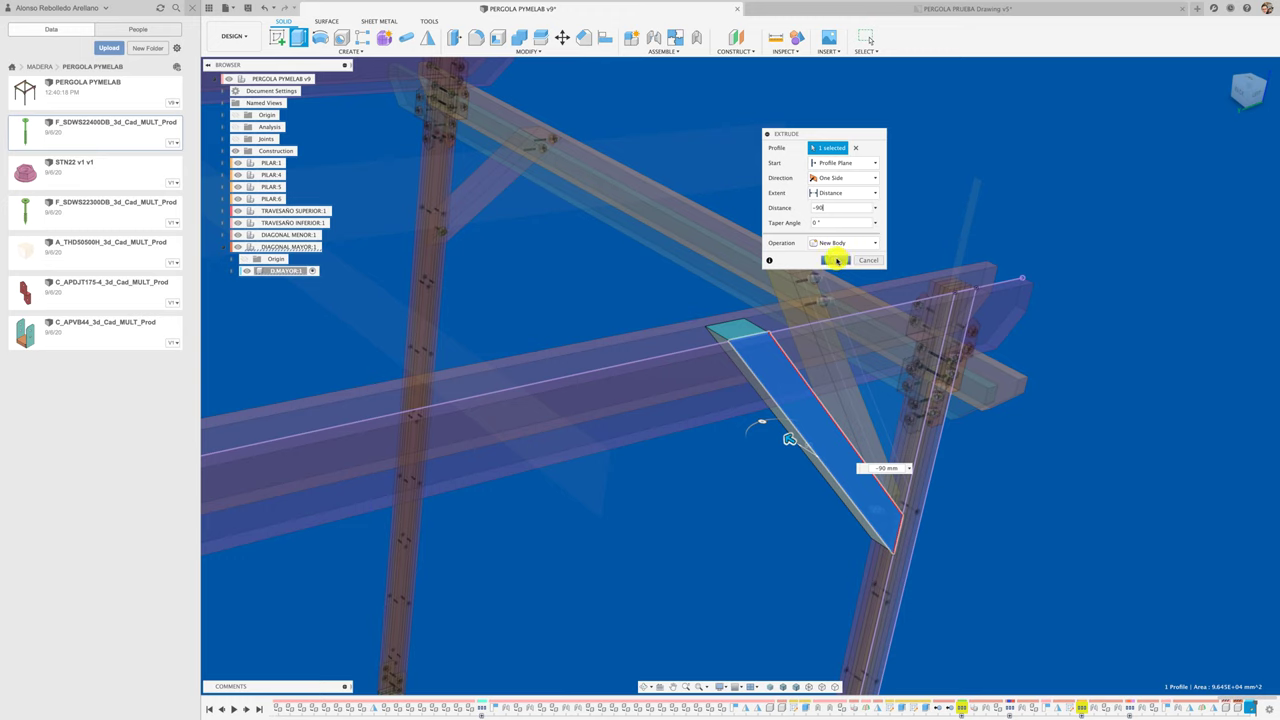
key("Return")
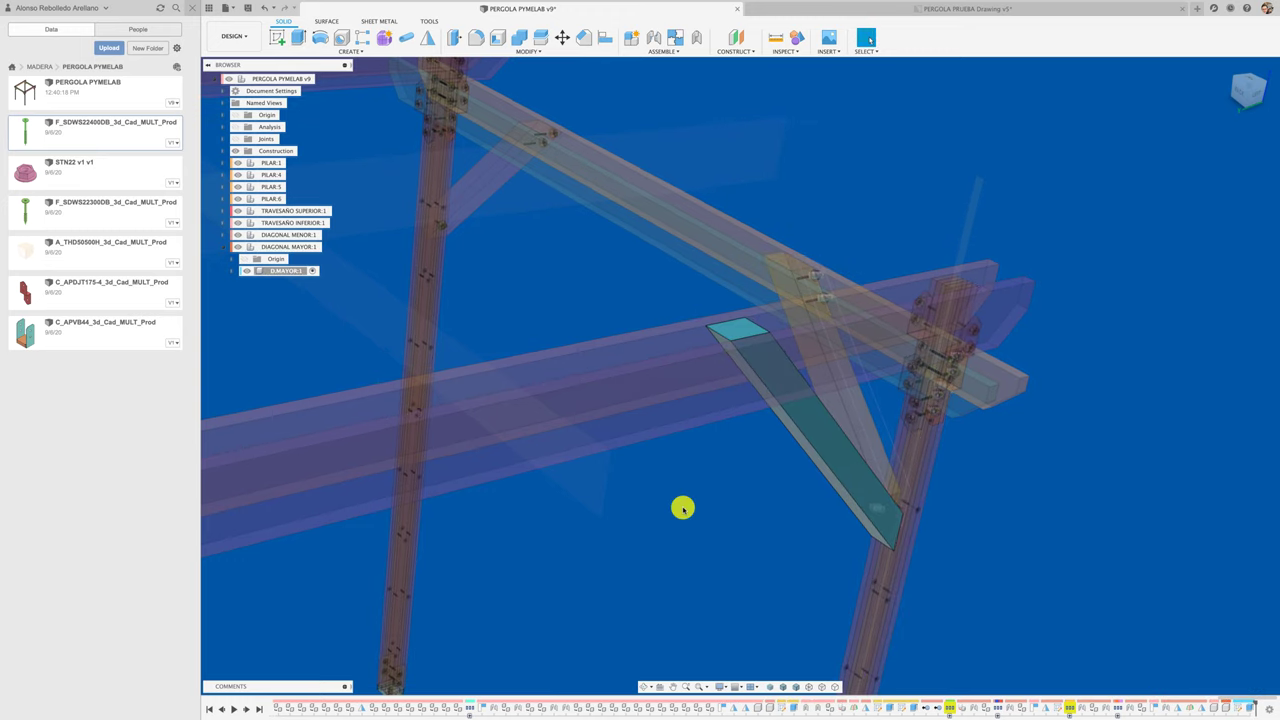
Hide the PILAR:6 pillar and zoom in on the brace's lower end.
scroll(680, 504, "down", 2)
mouse_move(679, 503)
middle_mouse_down("shift")
mouse_move(760, 520)
mouse_move(829, 474)
mouse_move(738, 527)
mouse_move(751, 577)
mouse_move(859, 487)
mouse_move(840, 484)
mouse_move(846, 471)
mouse_move(837, 491)
mouse_move(686, 526)
mouse_move(767, 552)
middle_mouse_up("shift")
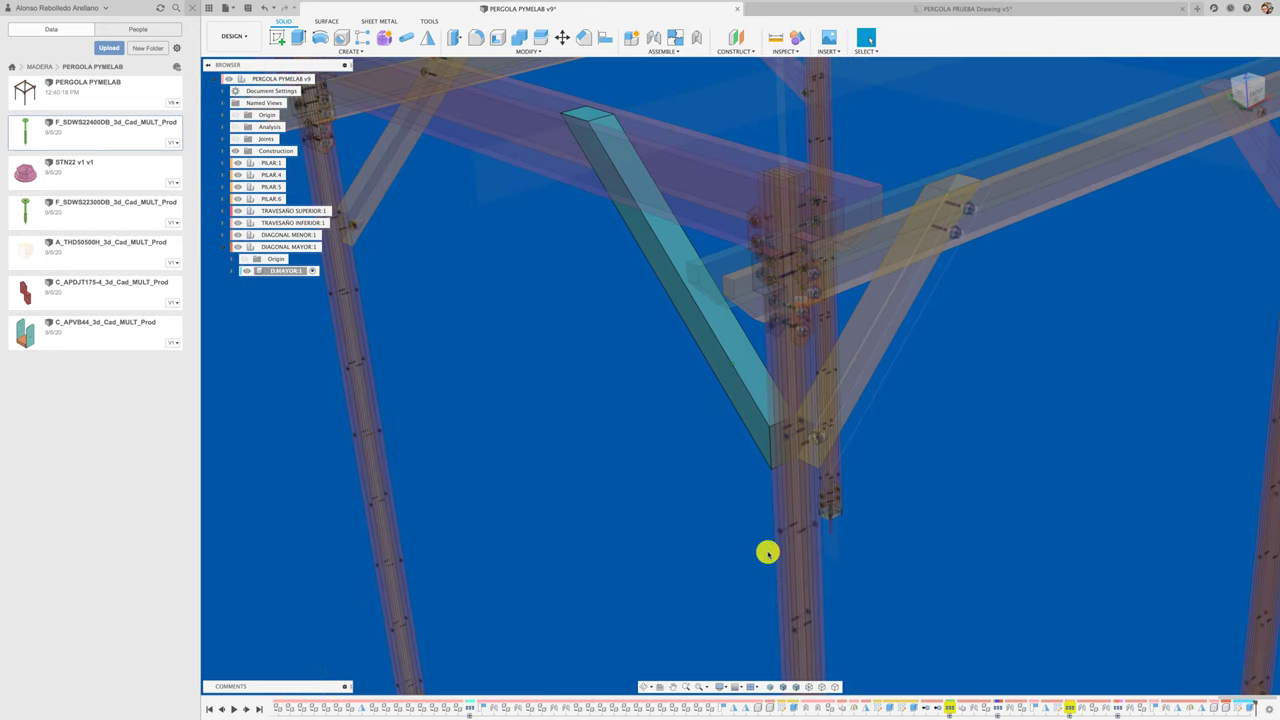
left_click(778, 552)
left_click(239, 200)
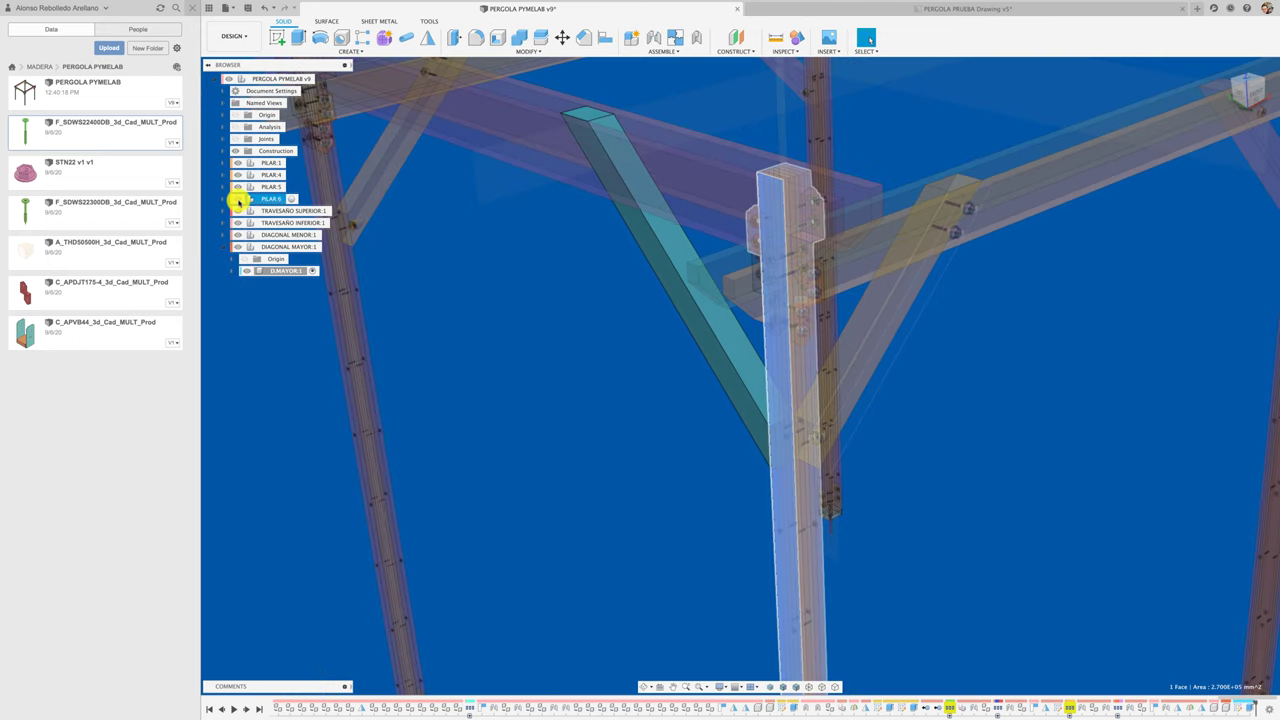
key("v")
scroll(531, 446, "up", 3)
scroll(531, 446, "down", 3)
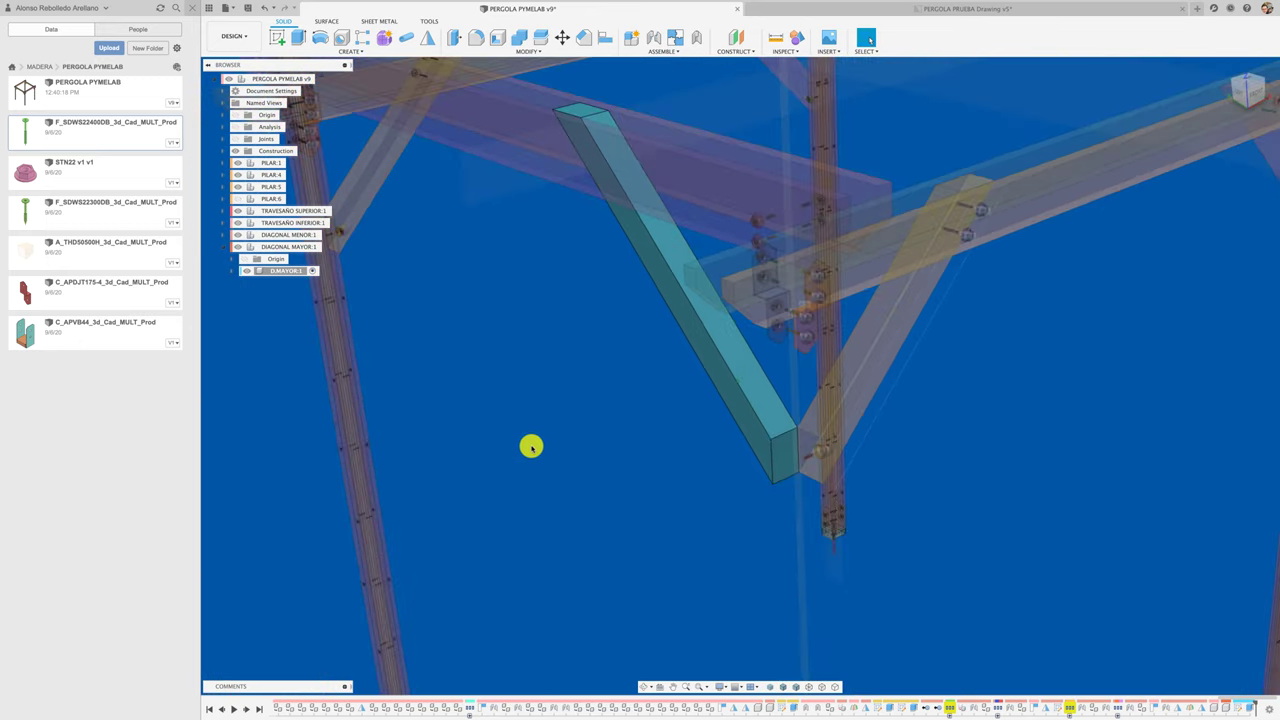
scroll(532, 414, "up", 3)
scroll(531, 414, "up", 3)
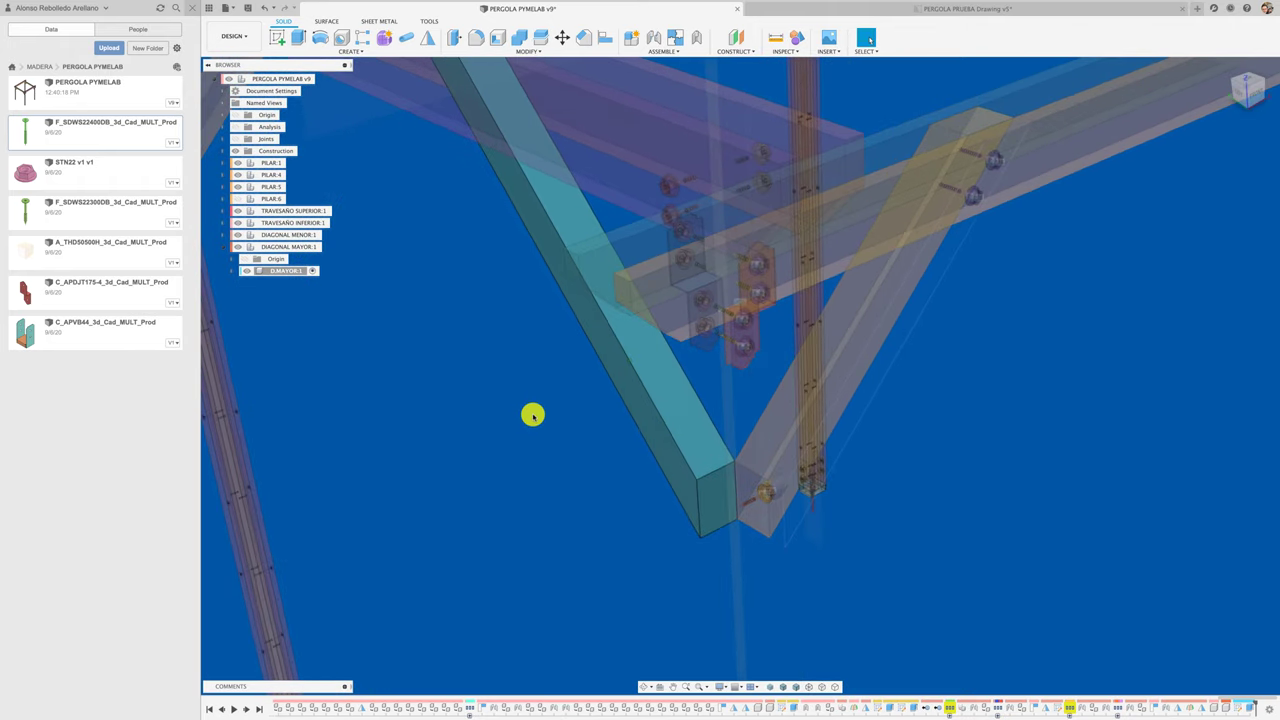
scroll(349, 177, "up", 2)
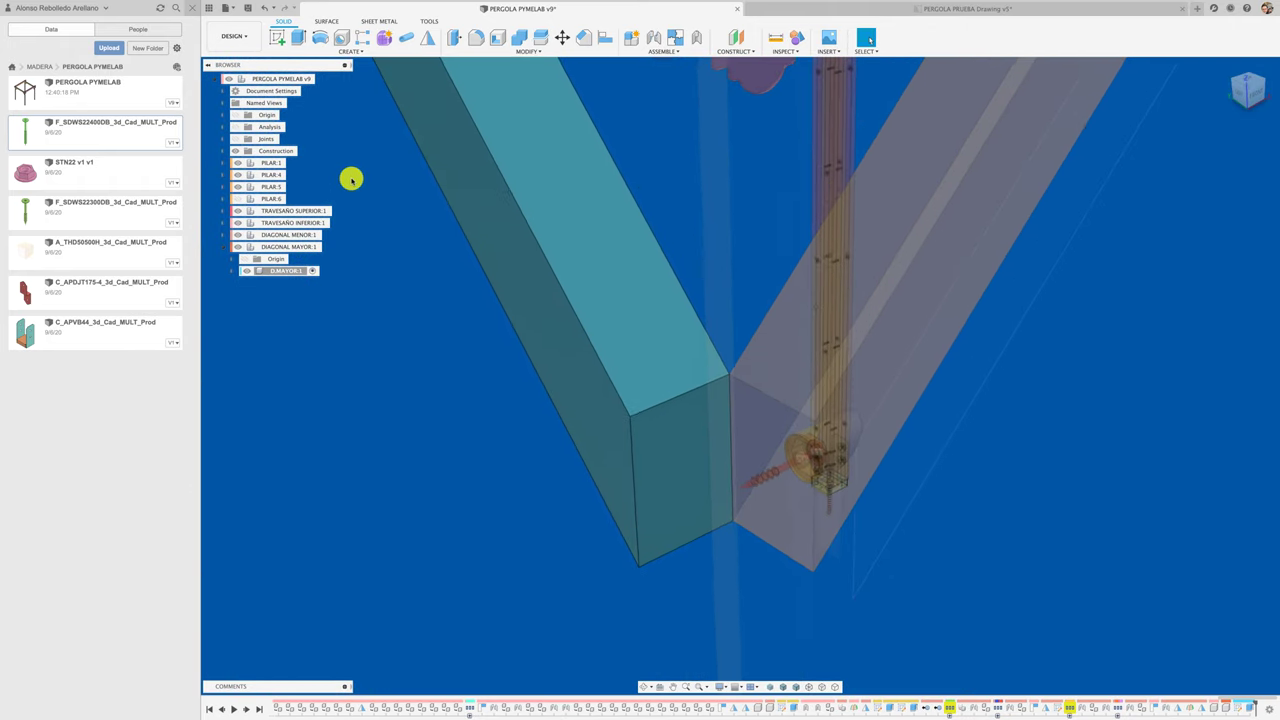
Start a sketch on the brace's end face and draw a line across it.
left_click(279, 38)
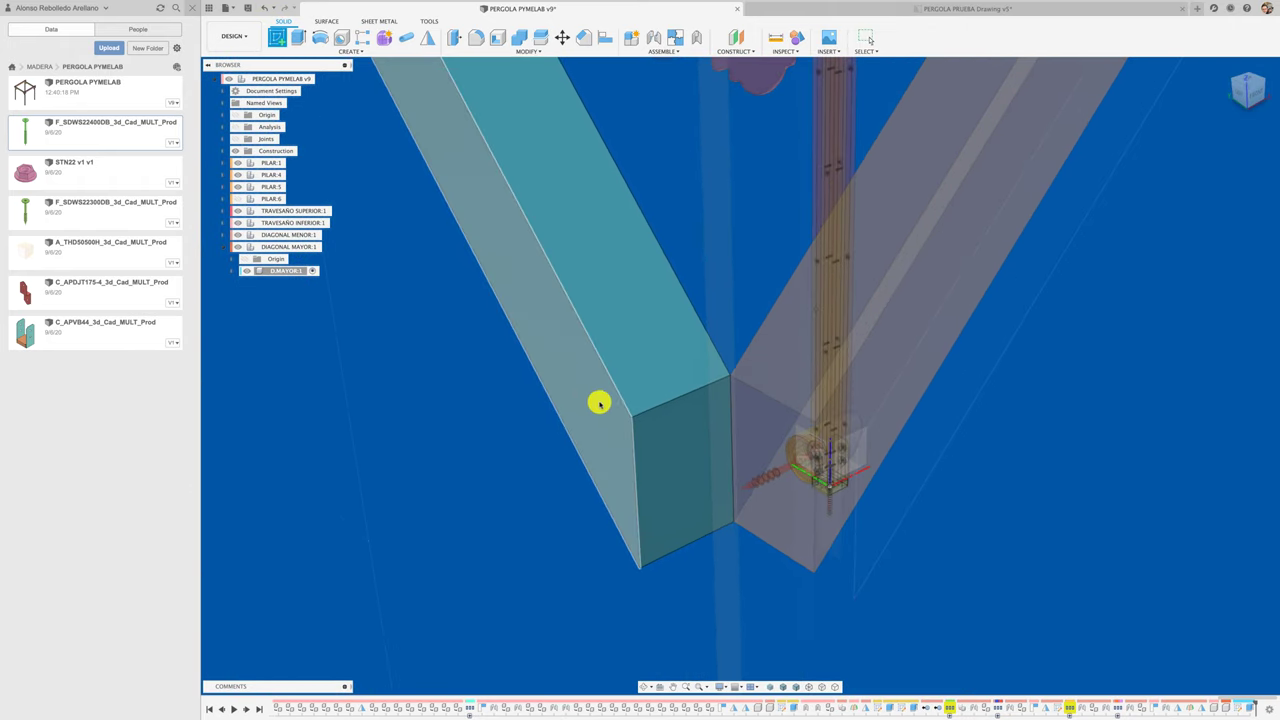
left_click(662, 470)
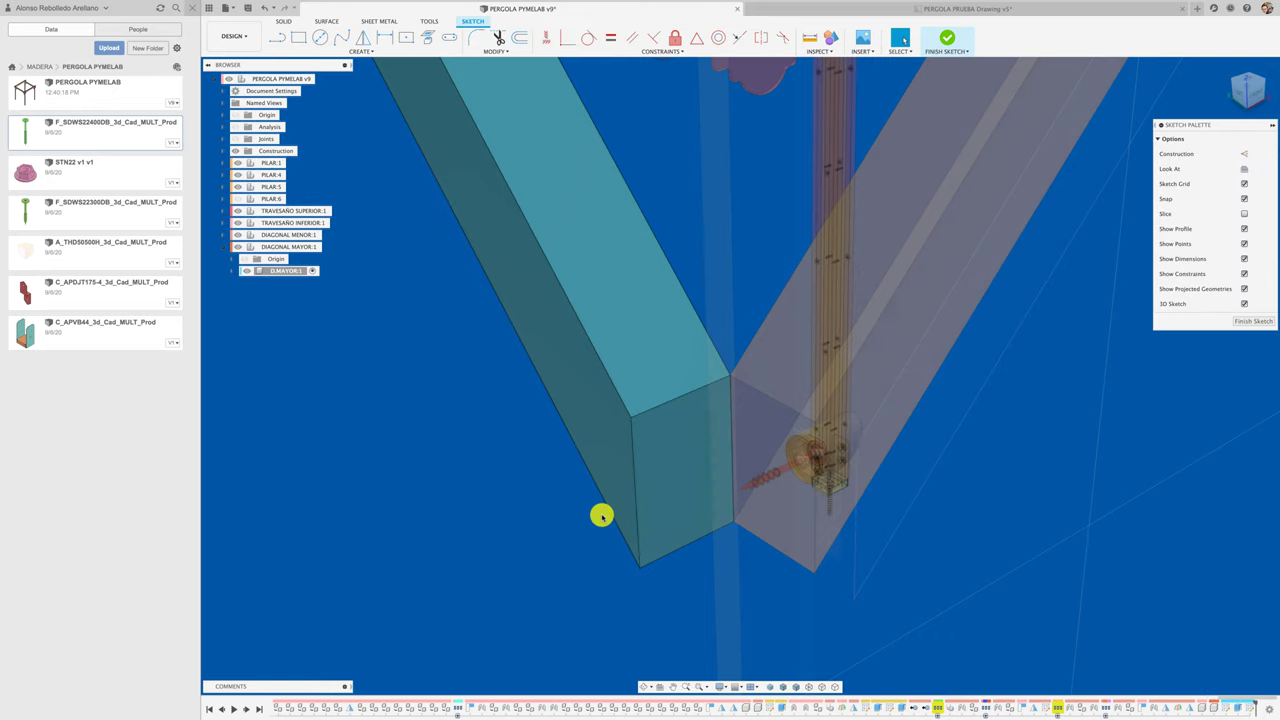
left_click(277, 38)
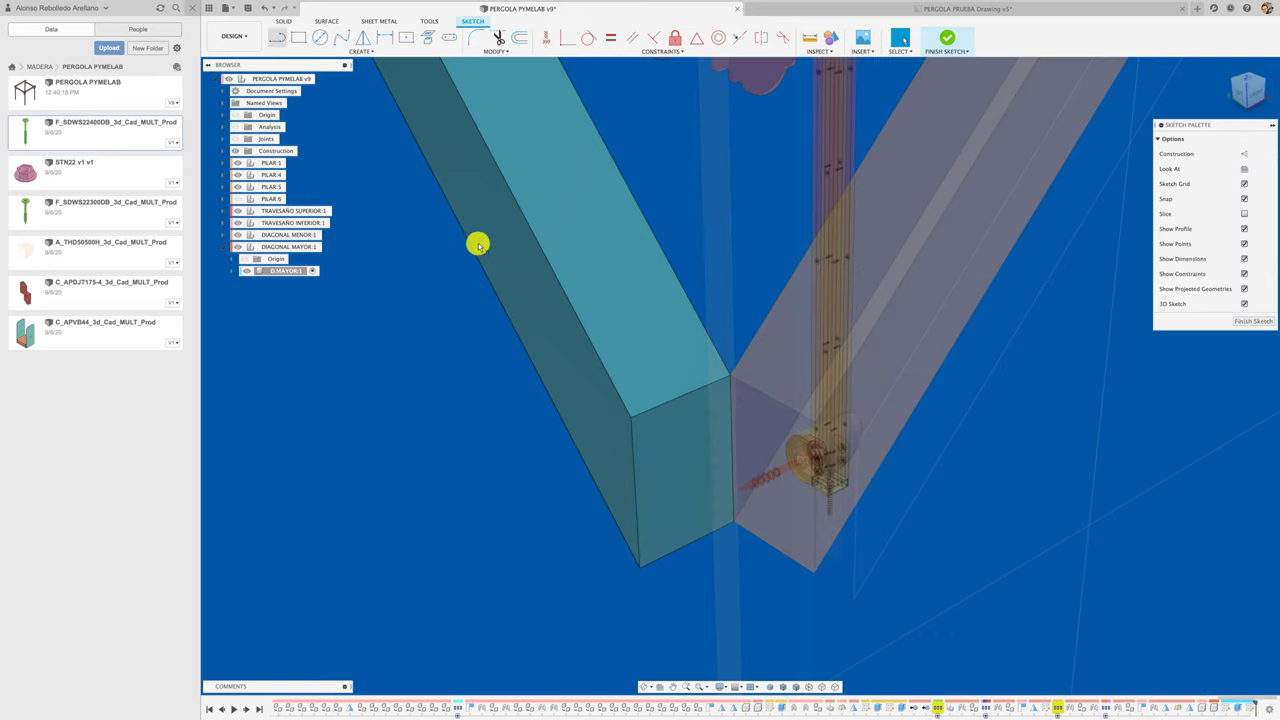
left_click(680, 401)
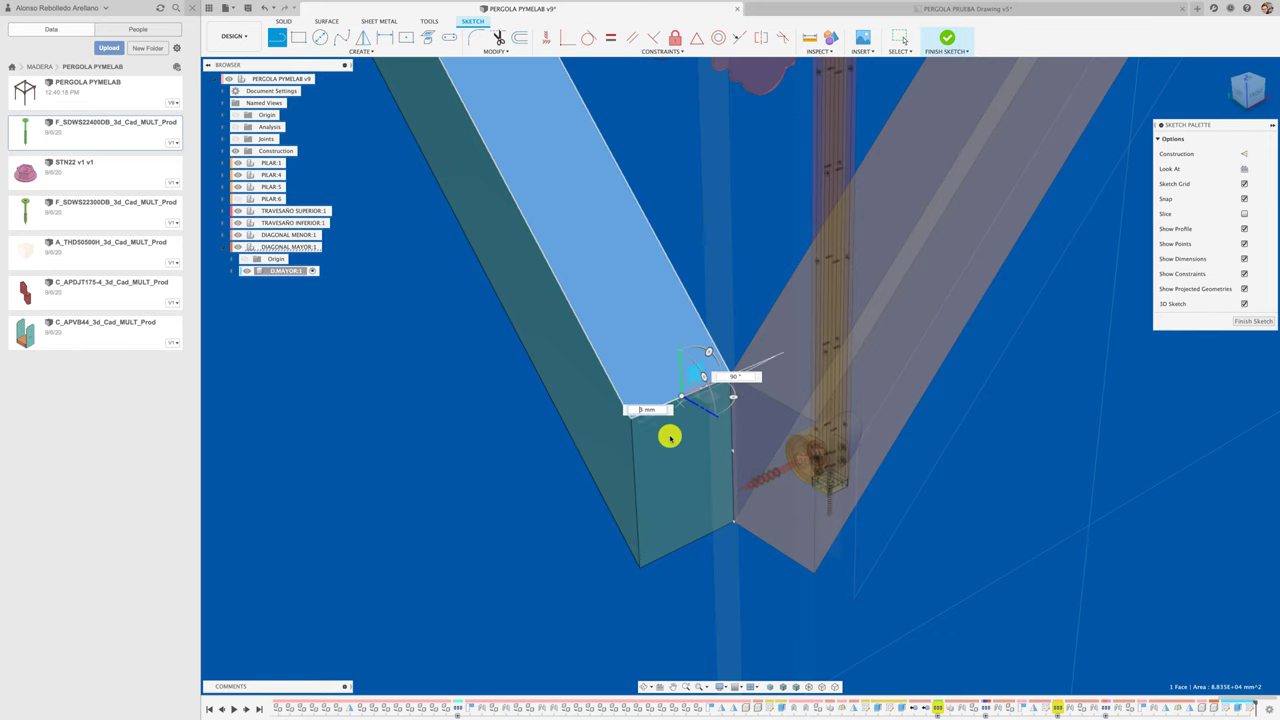
left_click(686, 540)
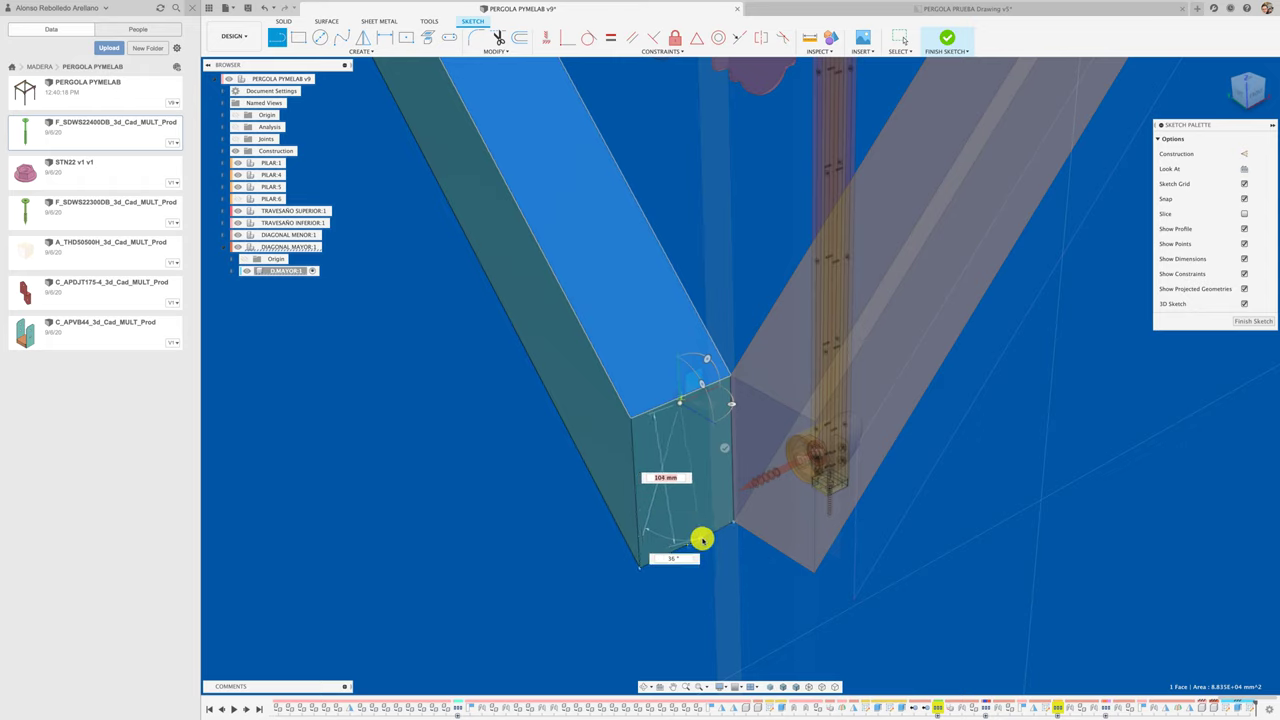
key("Escape")
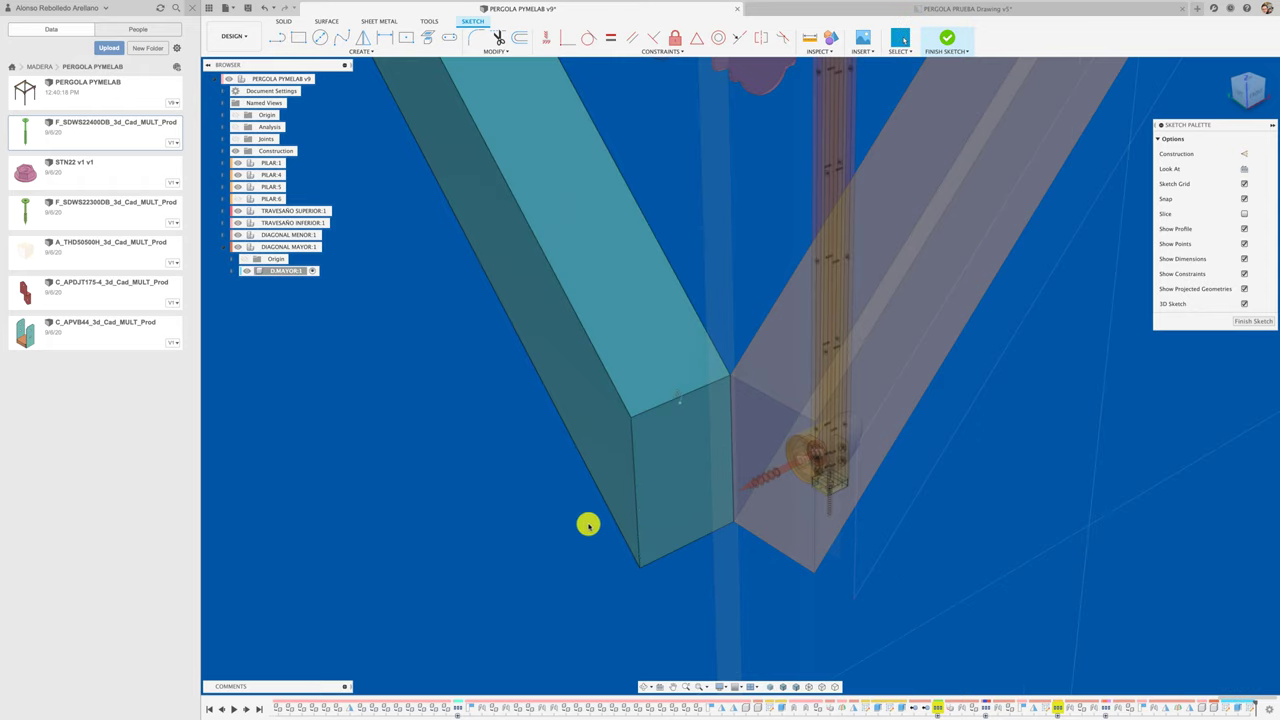
Draw a vertical line across the end face and make it construction geometry.
left_click(278, 38)
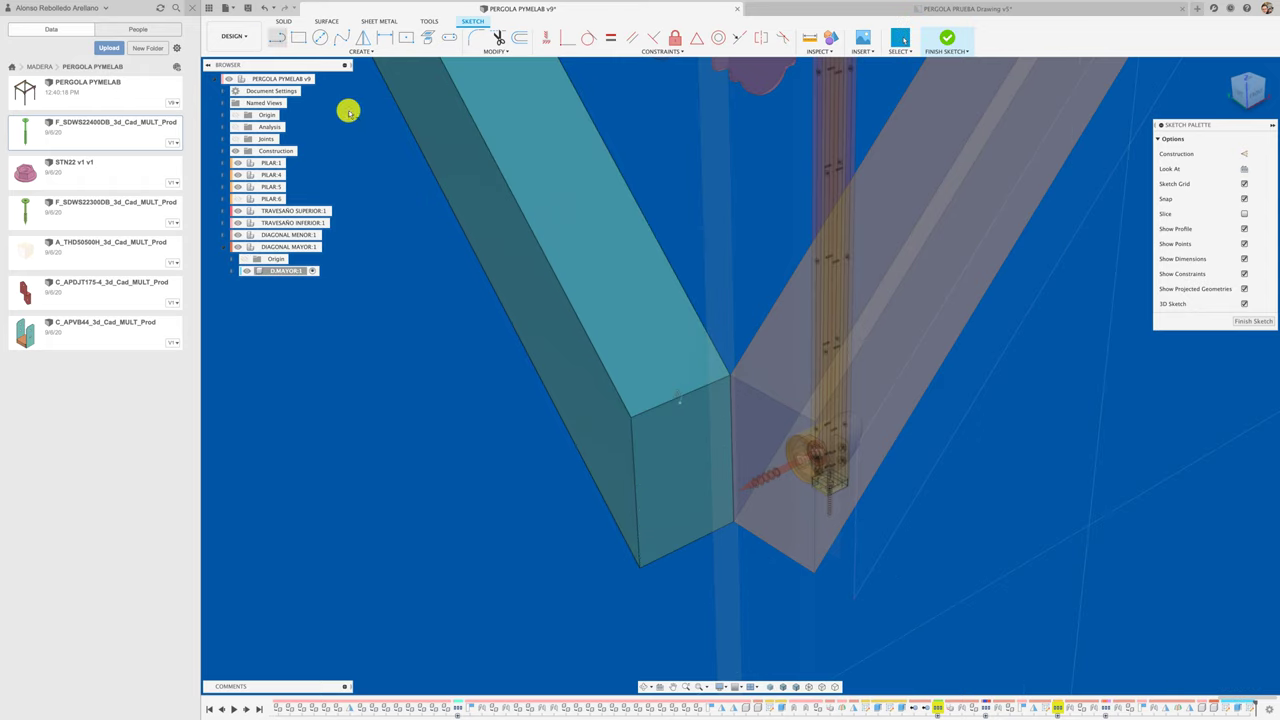
left_click(686, 545)
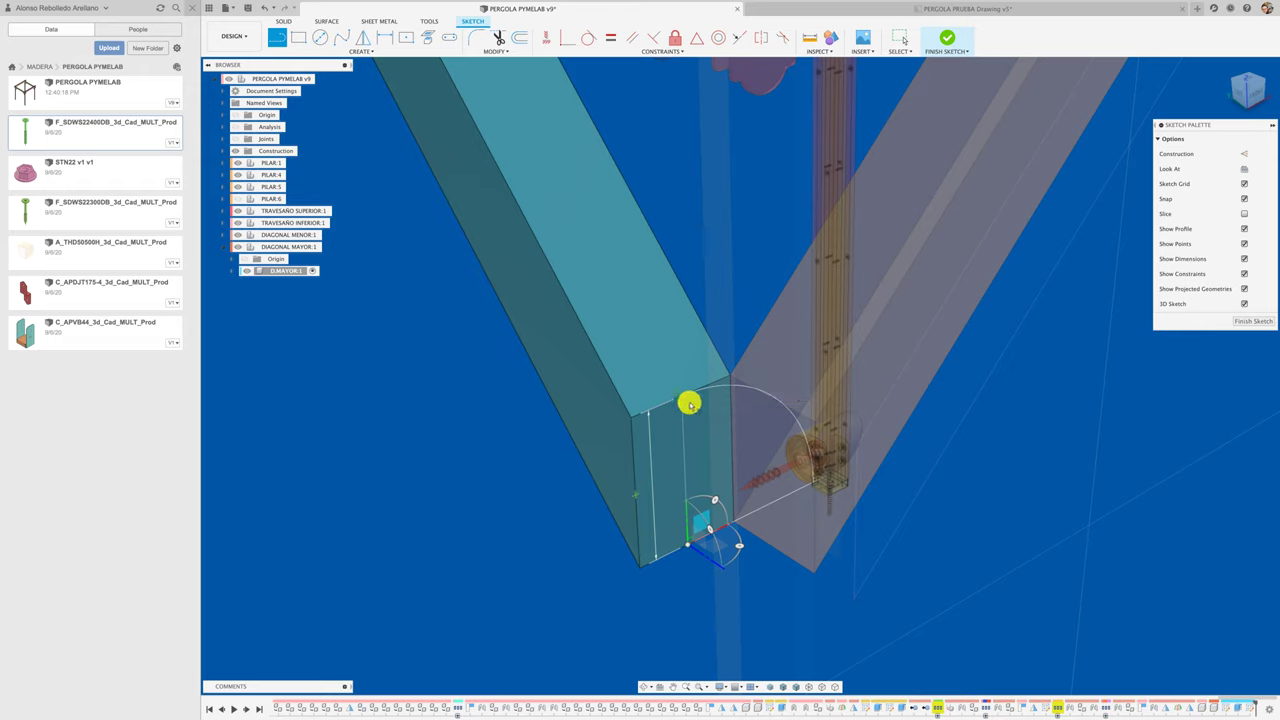
key("Escape")
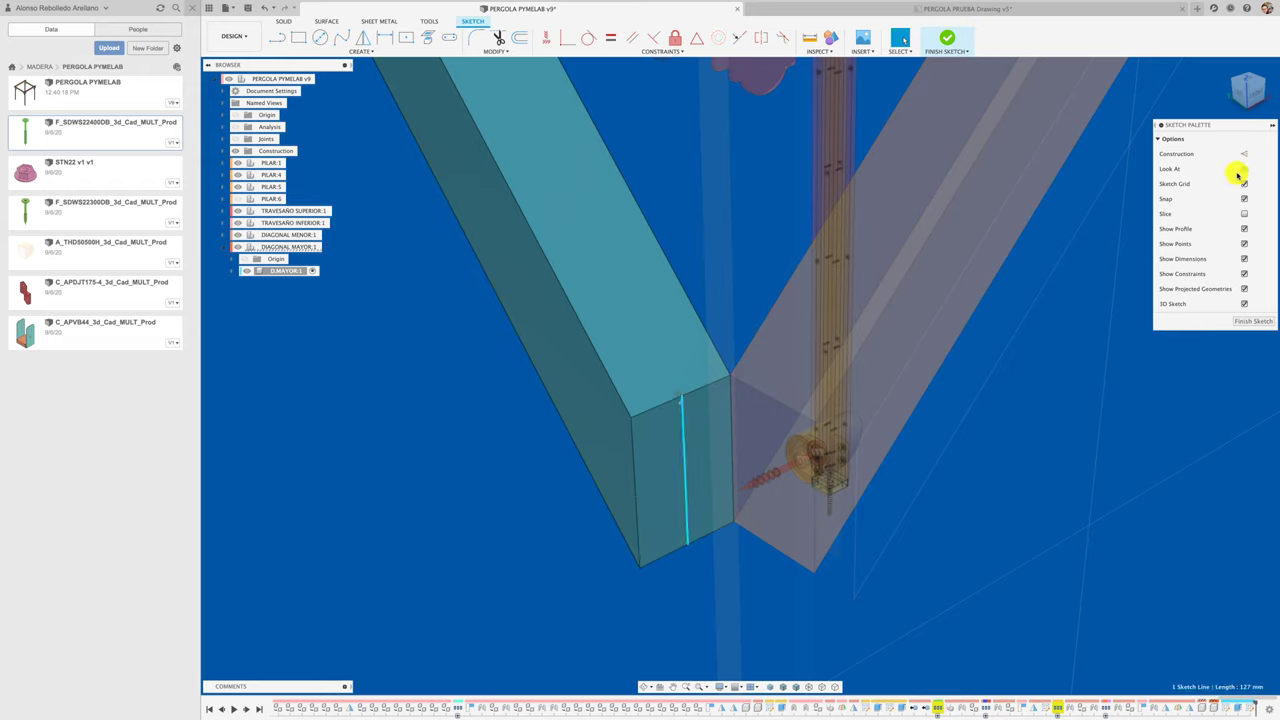
left_click(1243, 154)
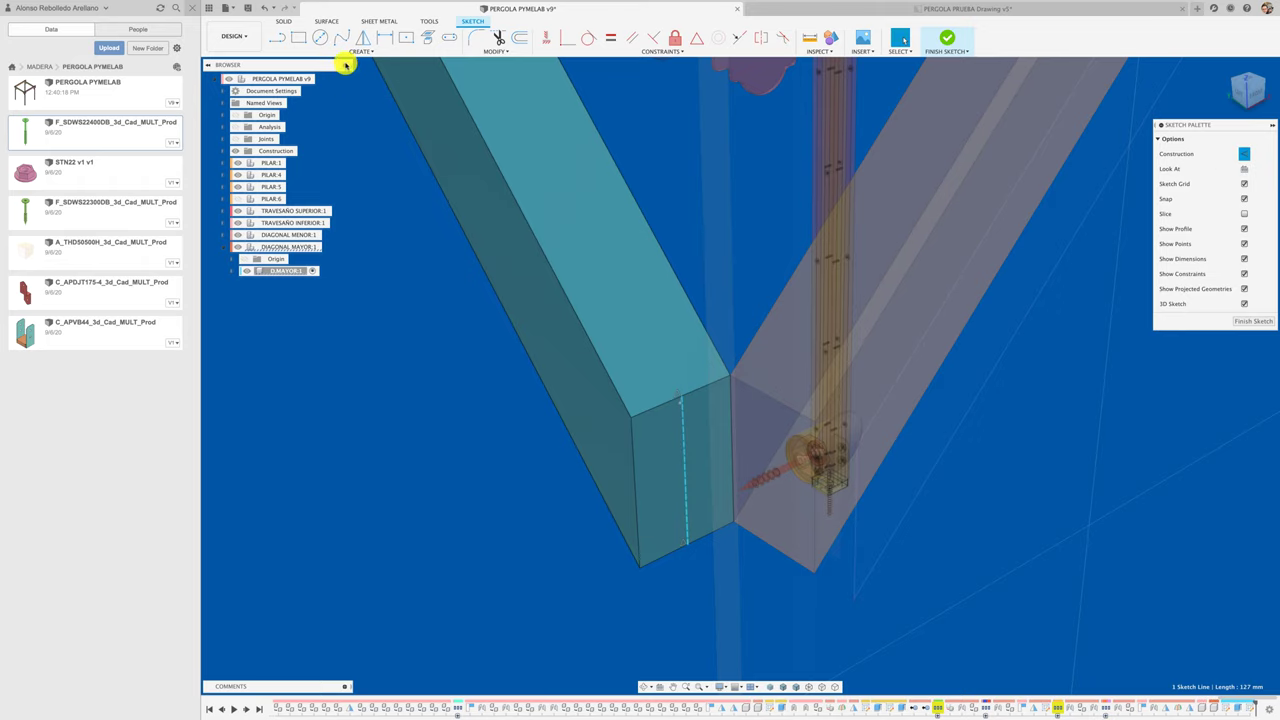
Draw a center-diameter circle centred on the construction line.
left_click(320, 38)
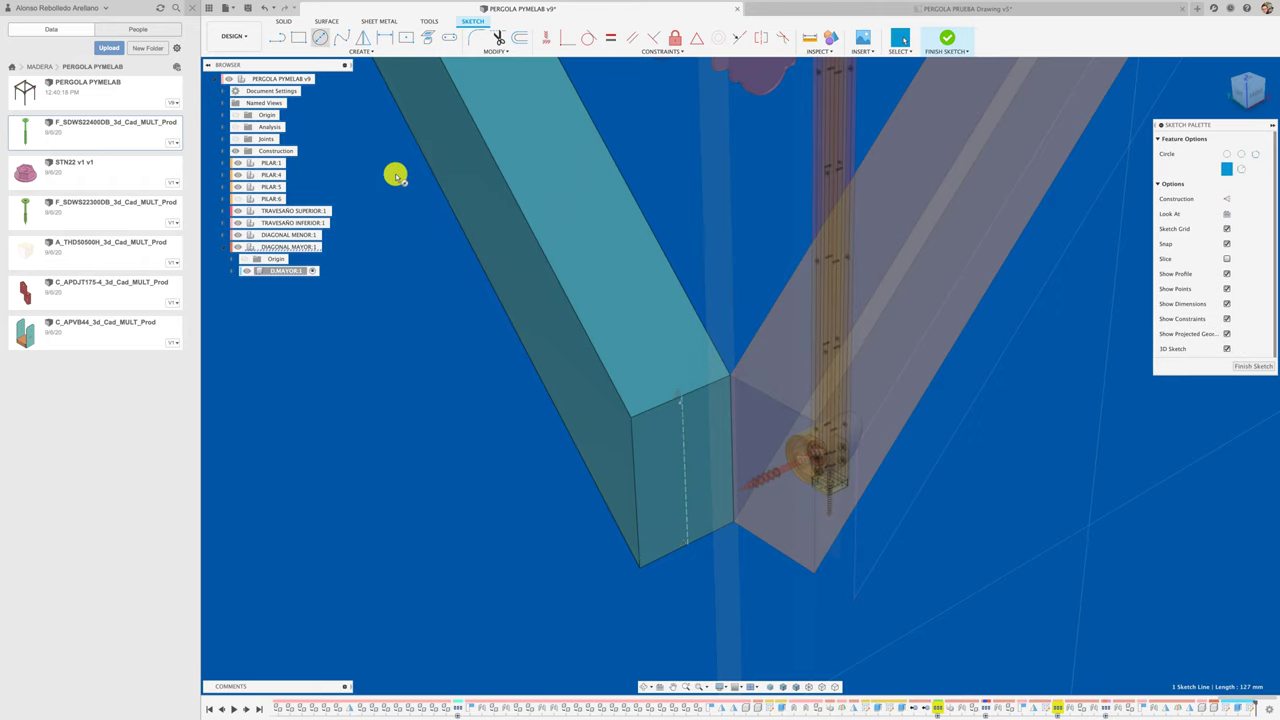
left_click(685, 476)
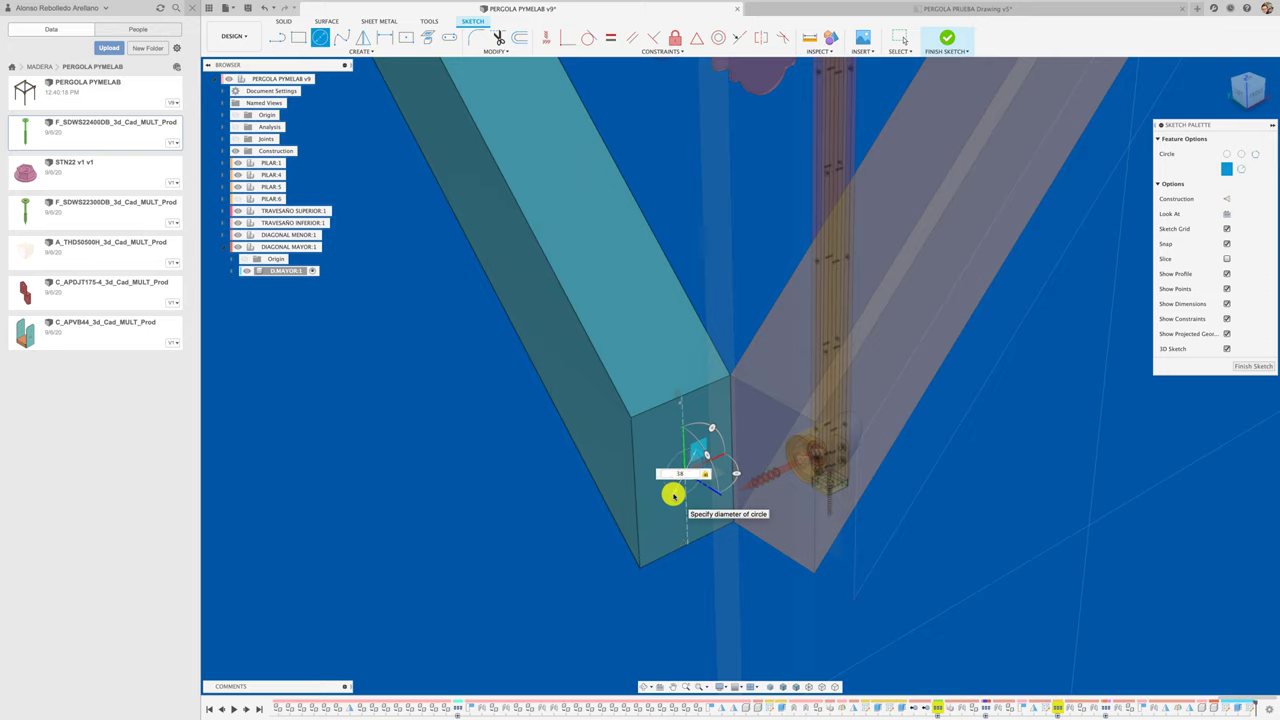
key("Return")
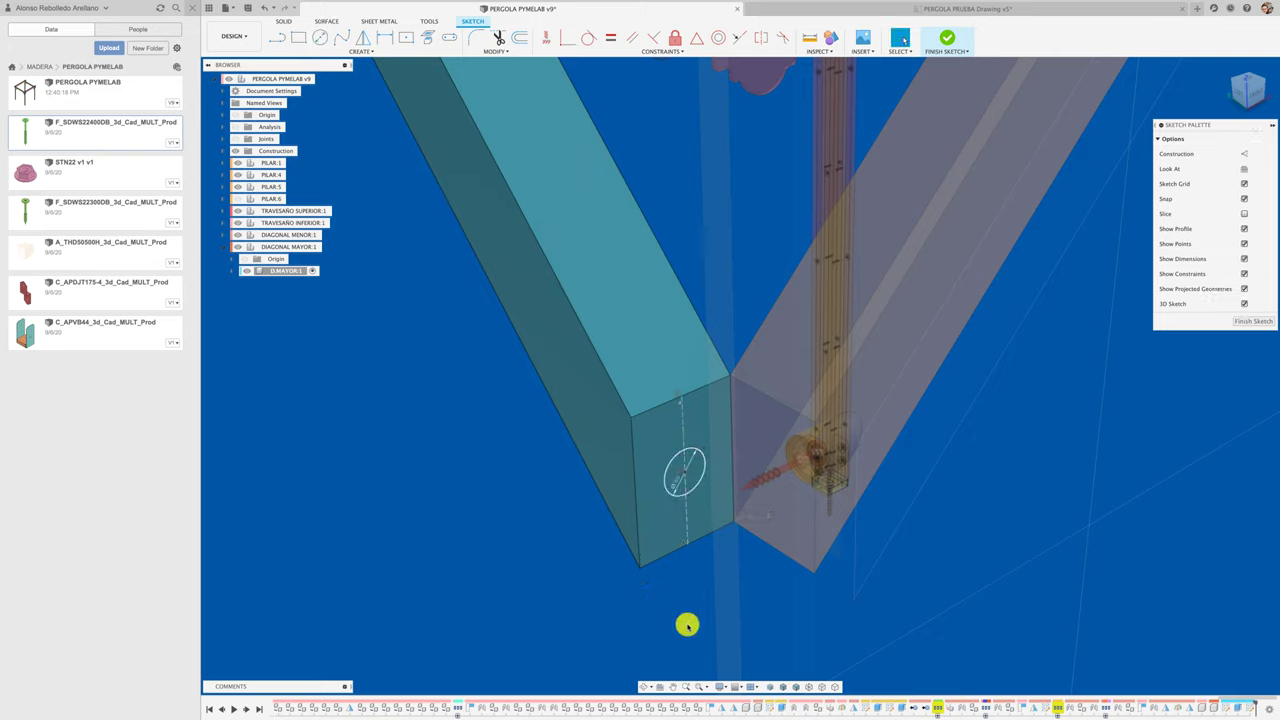
Extrude-cut the circle -285 mm to bore a hole into the brace.
key("e")
left_click(685, 476)
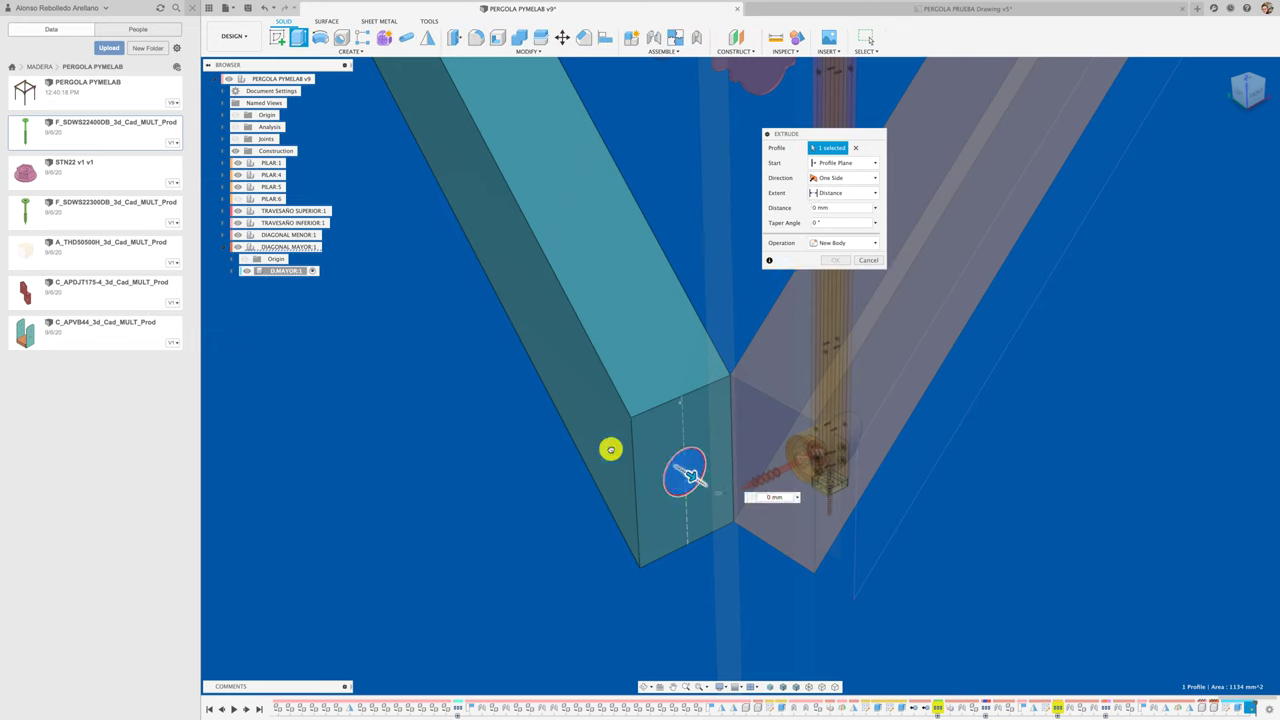
left_click_drag(610, 449, 525, 365)
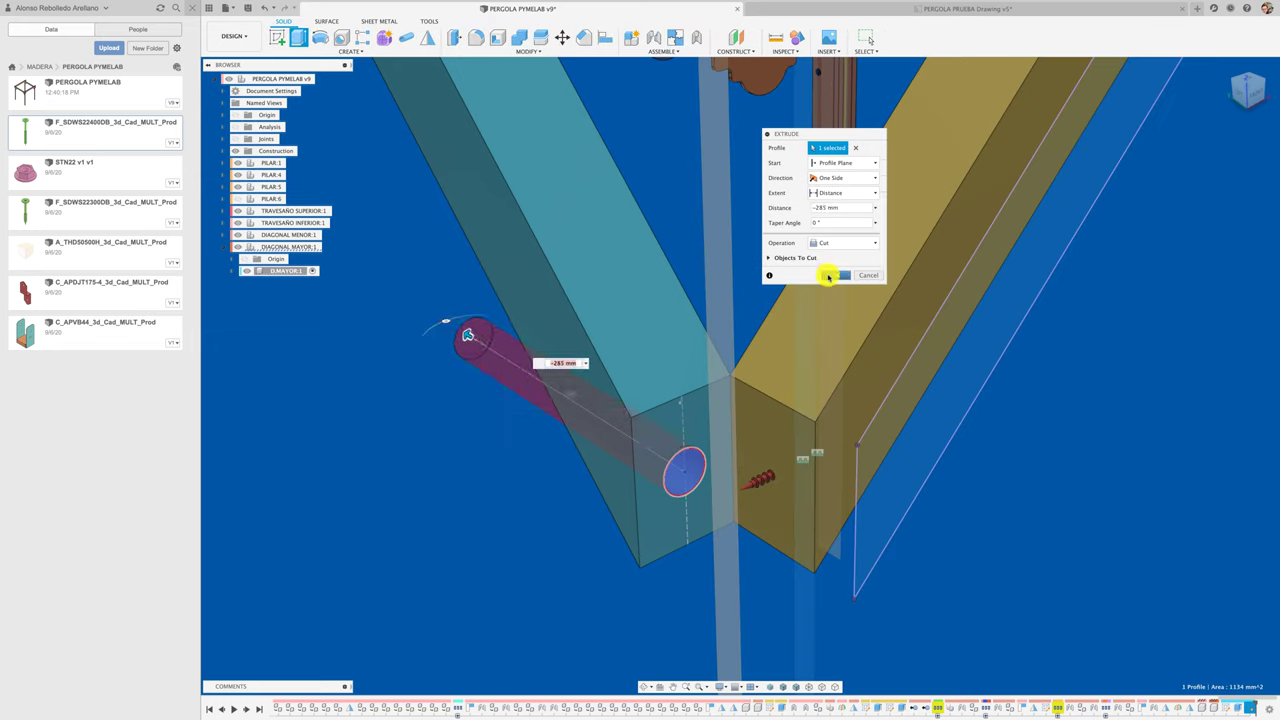
key("Return")
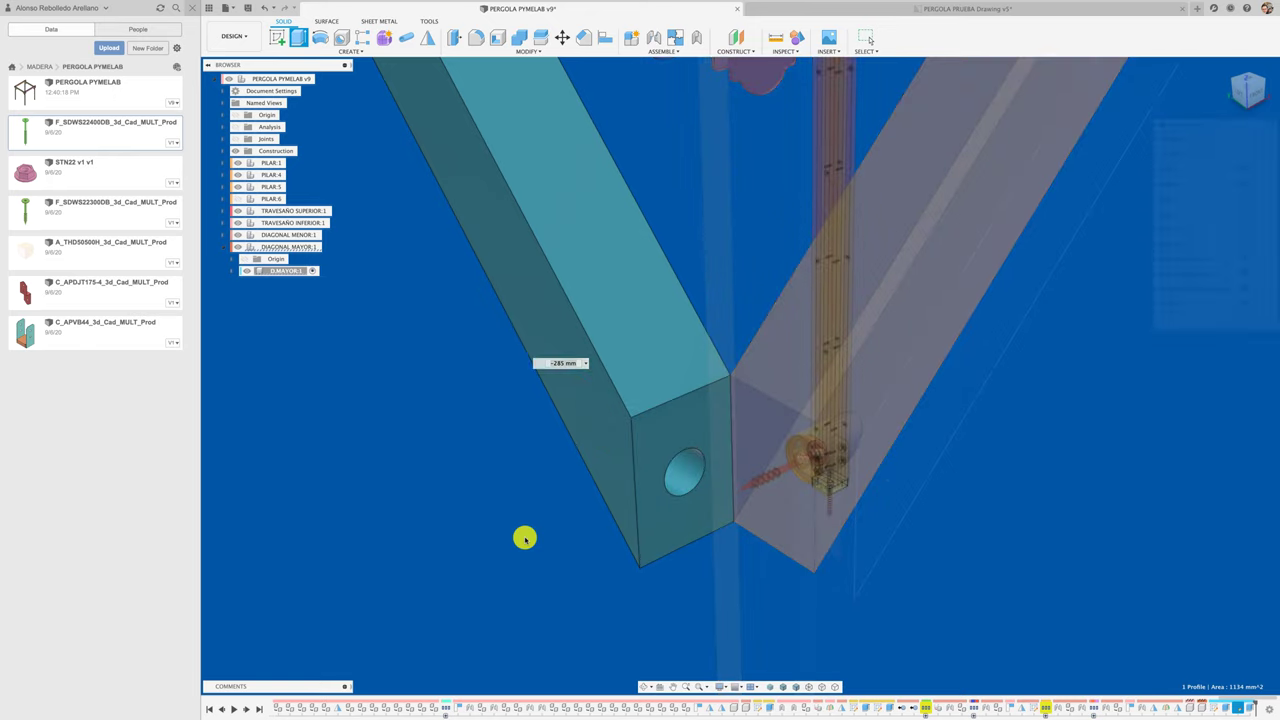
Start a new sketch on the brace's end face.
scroll(530, 537, "up", 3)
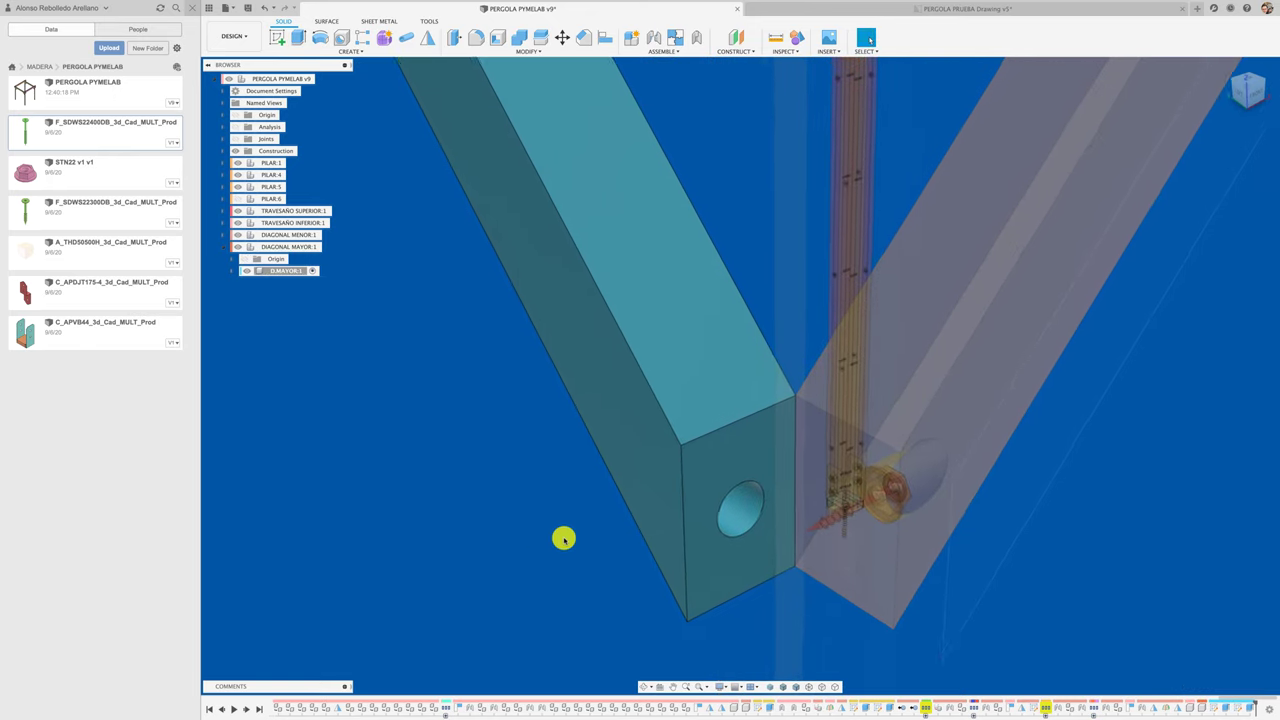
left_click(278, 36)
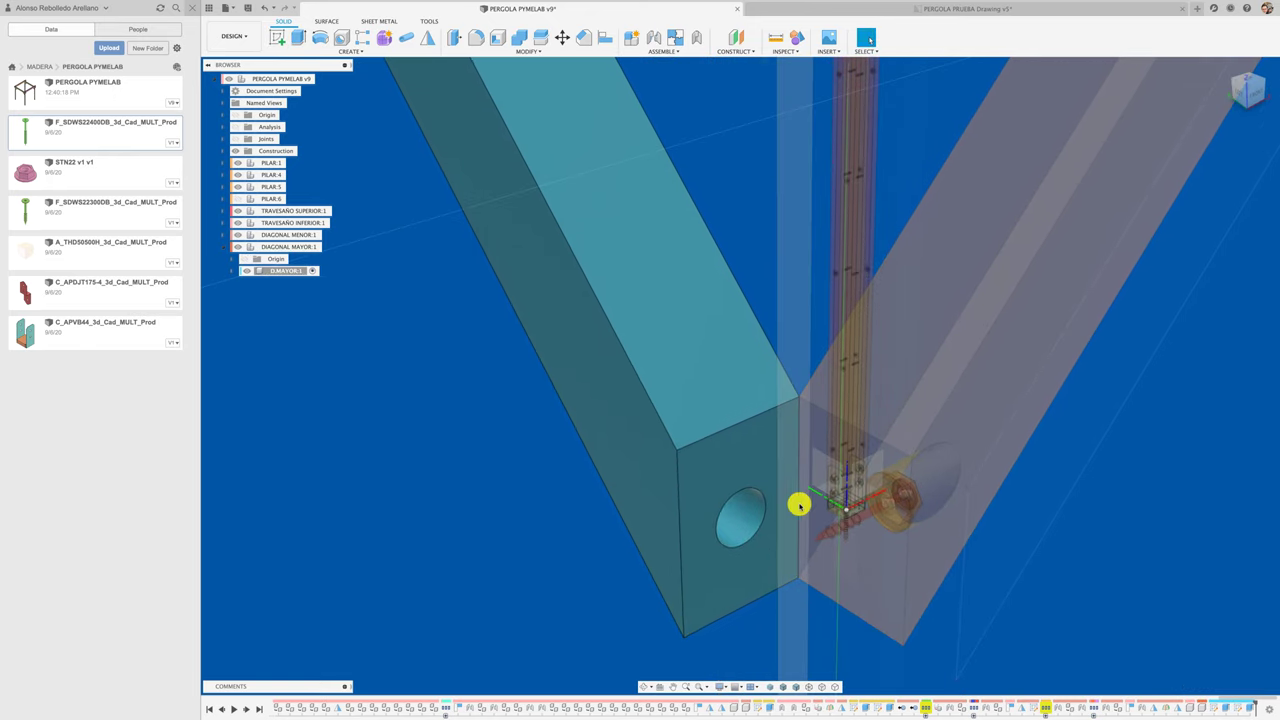
left_click(738, 542)
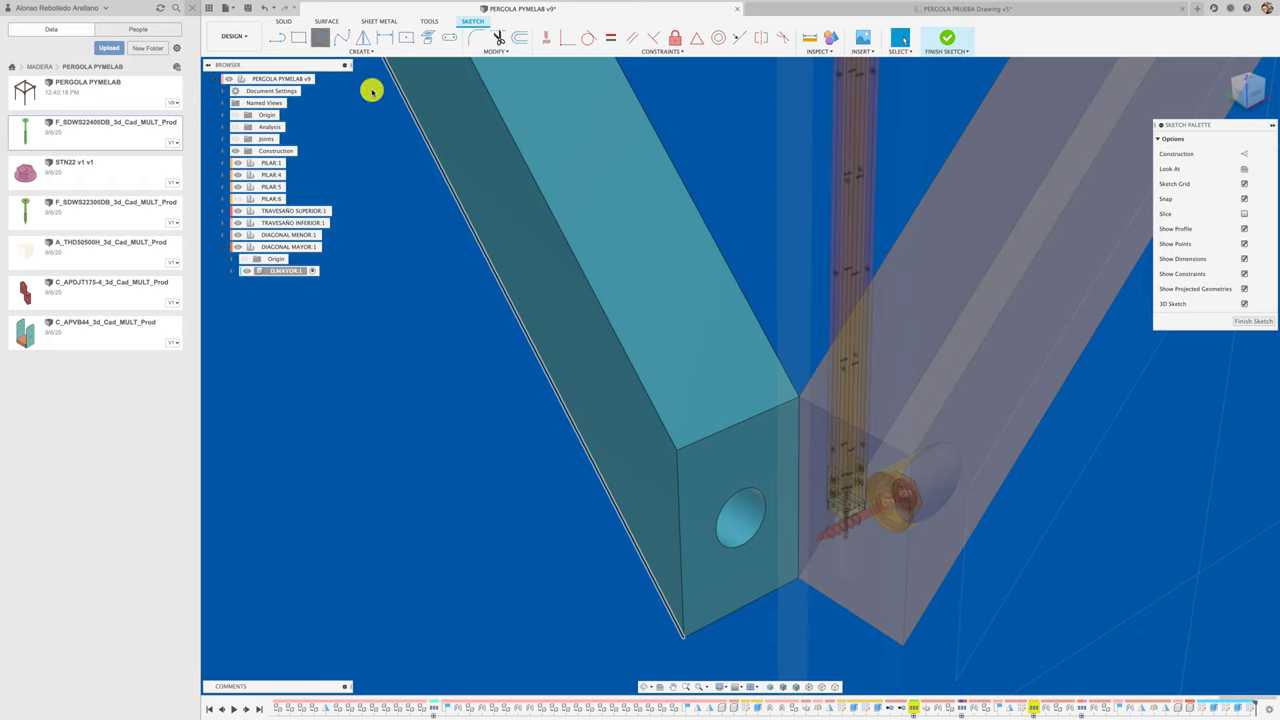
Draw a circle matching the brace's hole and extrude it -30 mm, joined to the beam.
left_click(320, 37)
left_click(741, 517)
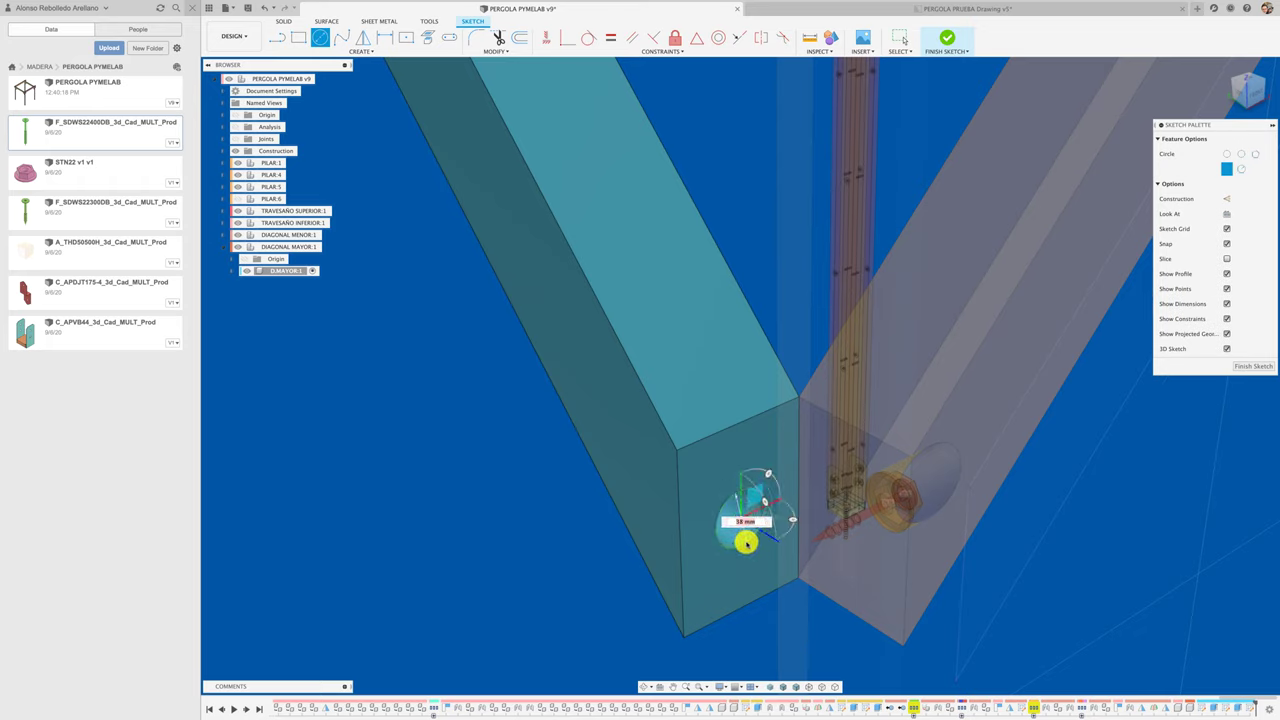
left_click(744, 543)
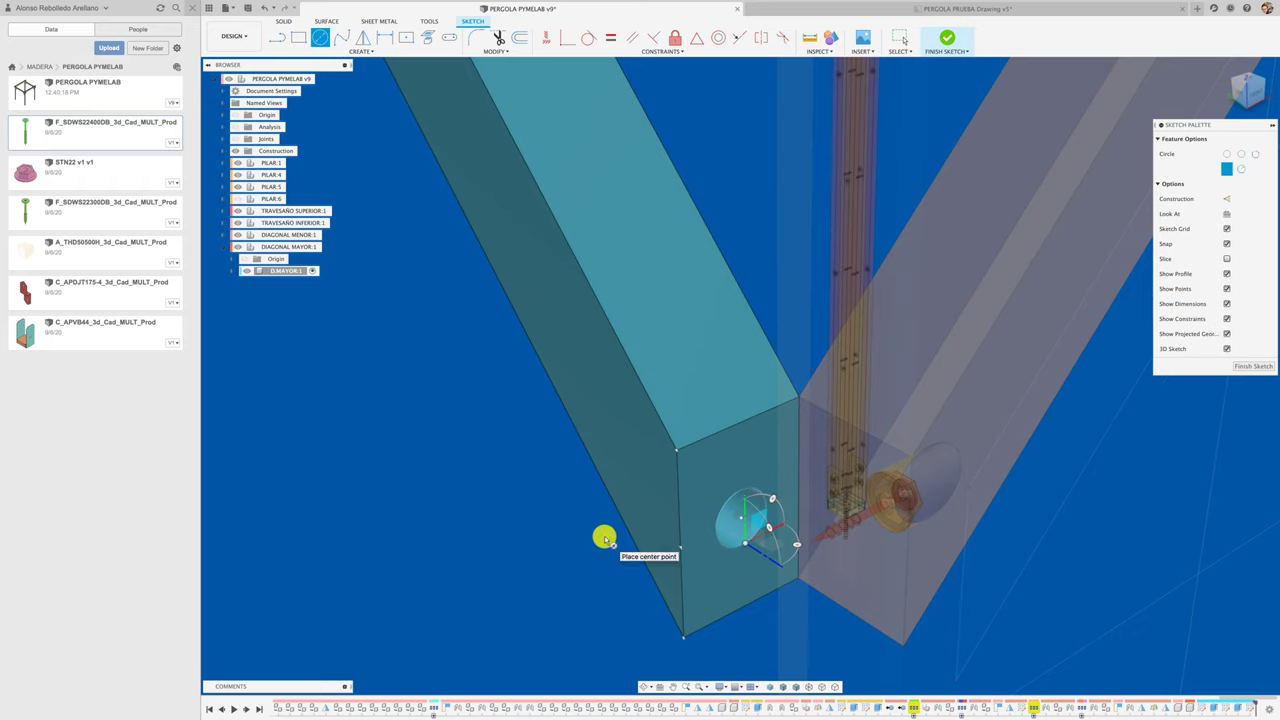
key("e")
left_click(733, 533)
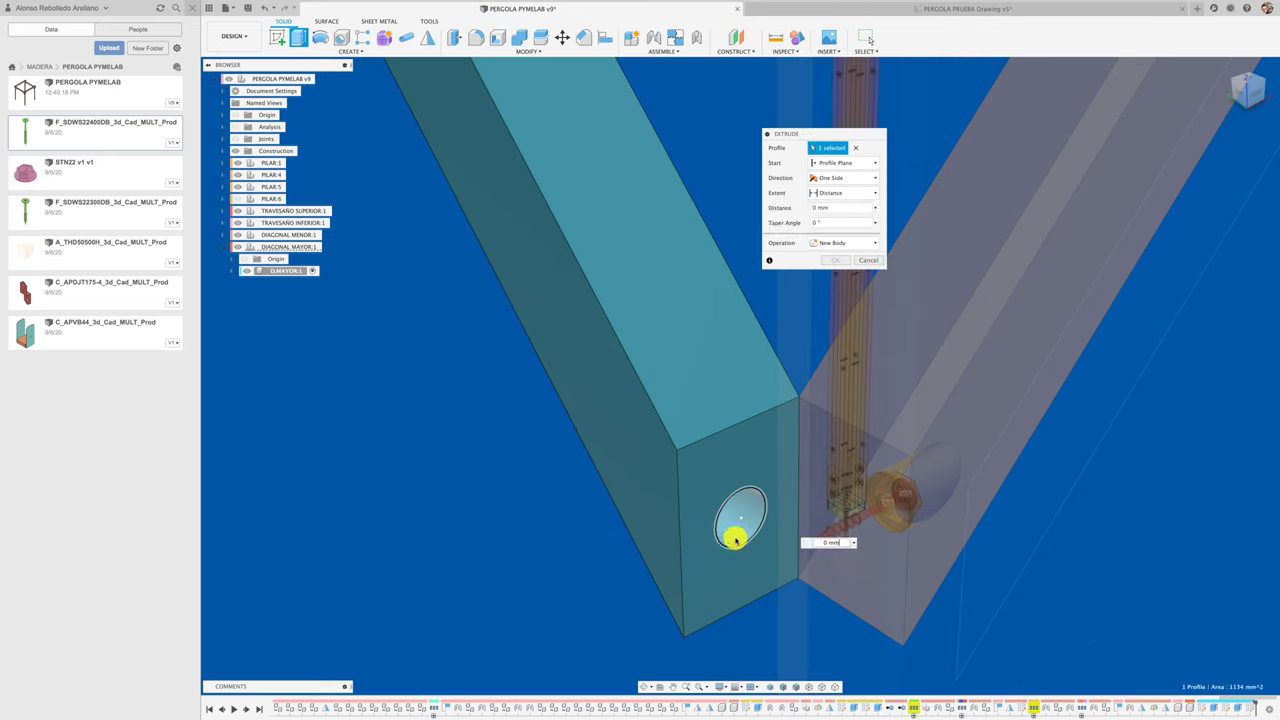
left_click_drag(744, 524, 719, 502)
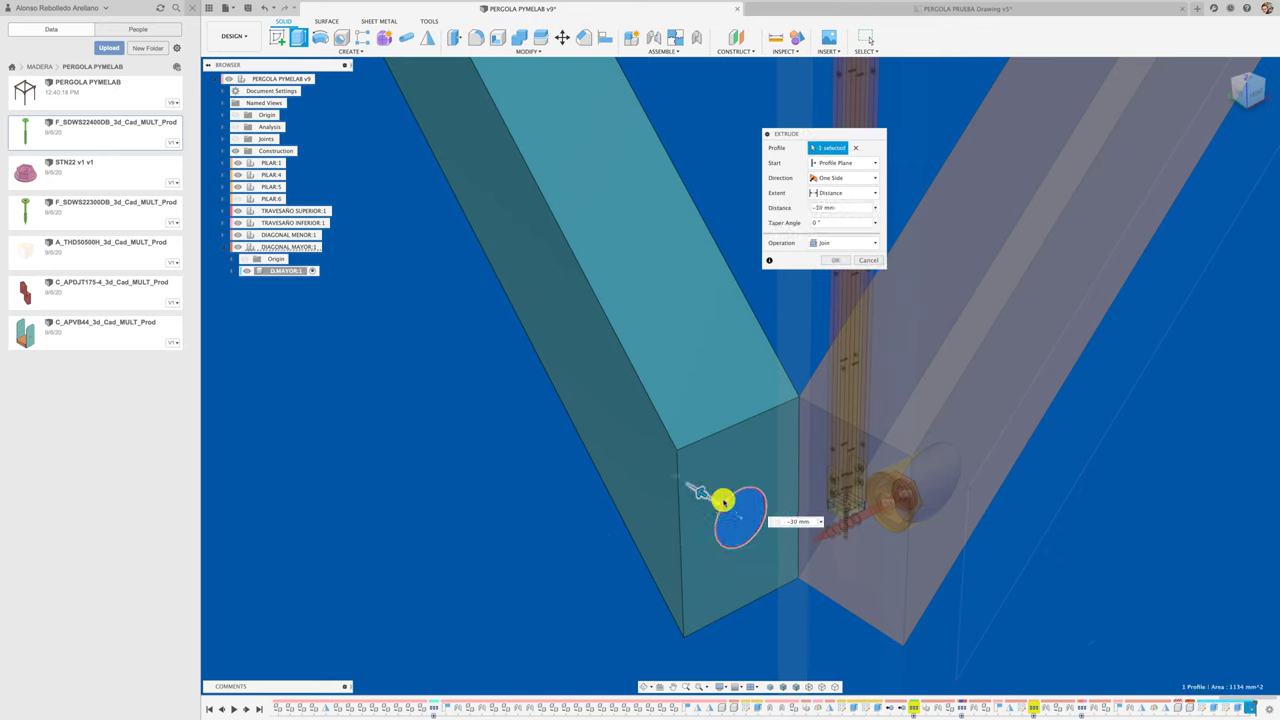
left_click(813, 209)
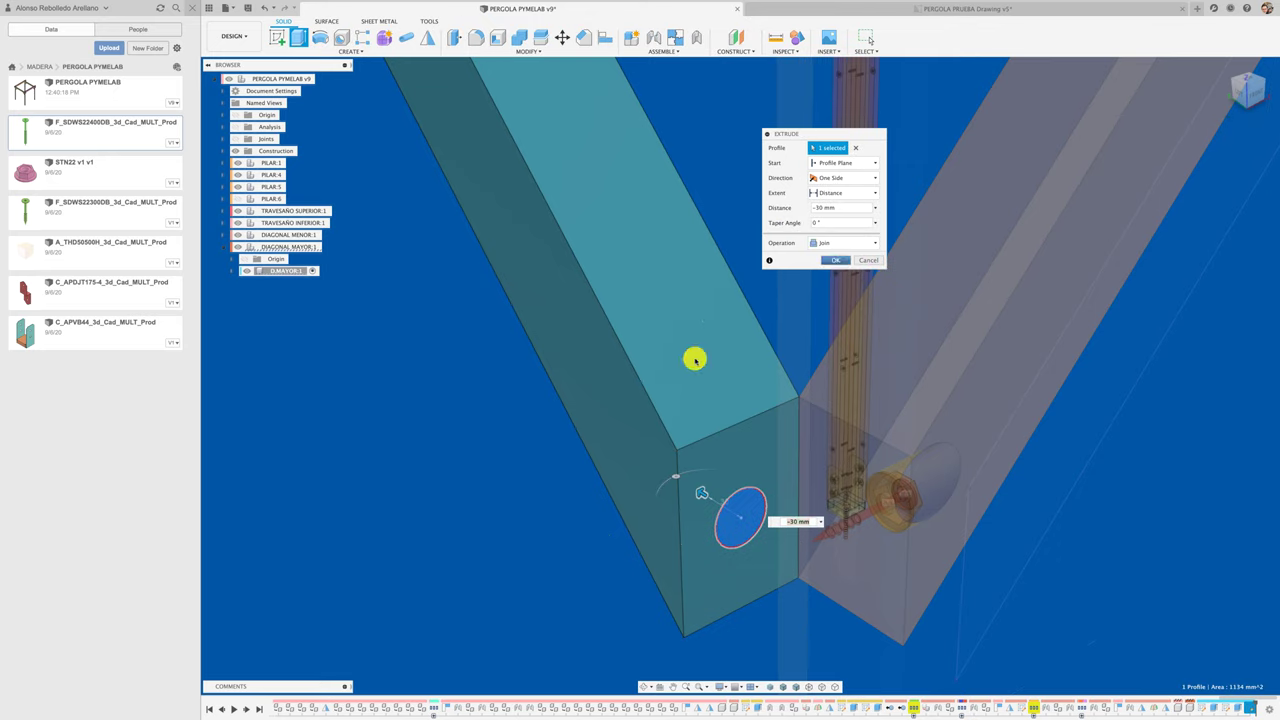
key("Return")
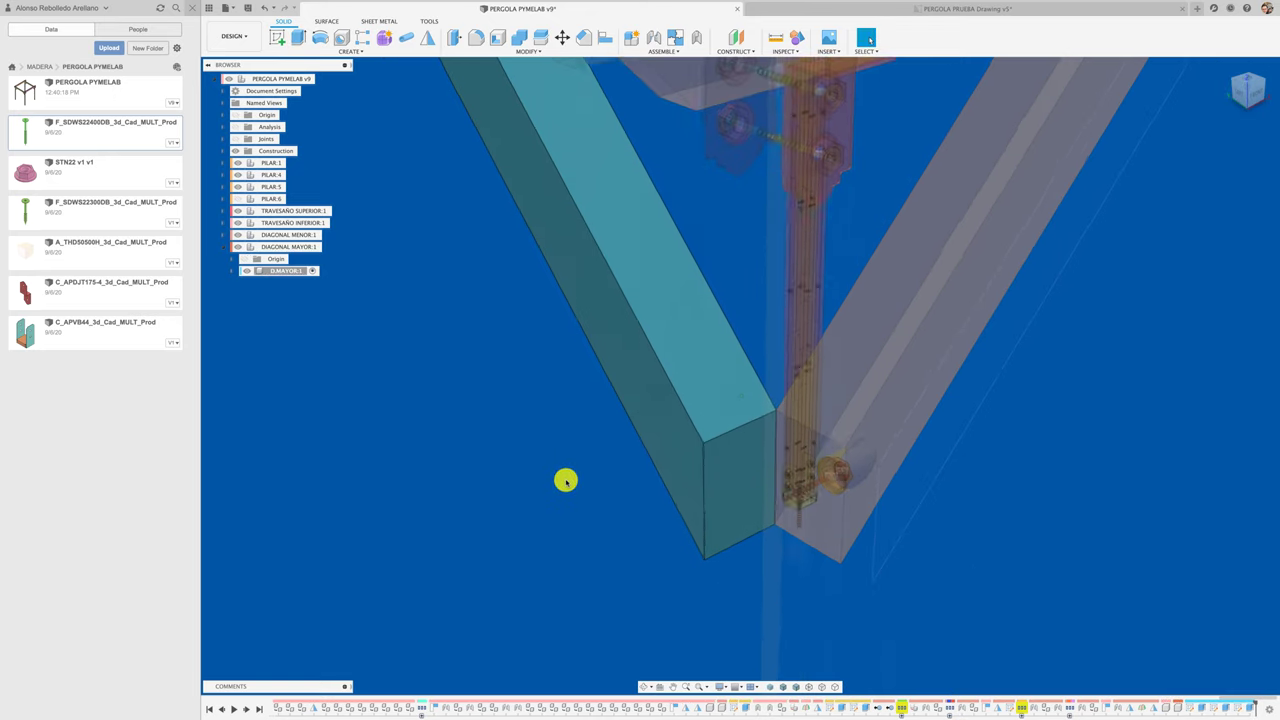
Insert the STN22 nut into the DIAGONAL MAYOR brace and move it 1420 mm along X.
mouse_move(565, 481)
middle_mouse_down("shift")
mouse_move(494, 437)
mouse_move(510, 423)
mouse_move(326, 111)
mouse_move(426, 143)
mouse_move(240, 200)
mouse_move(577, 209)
middle_mouse_up("shift")
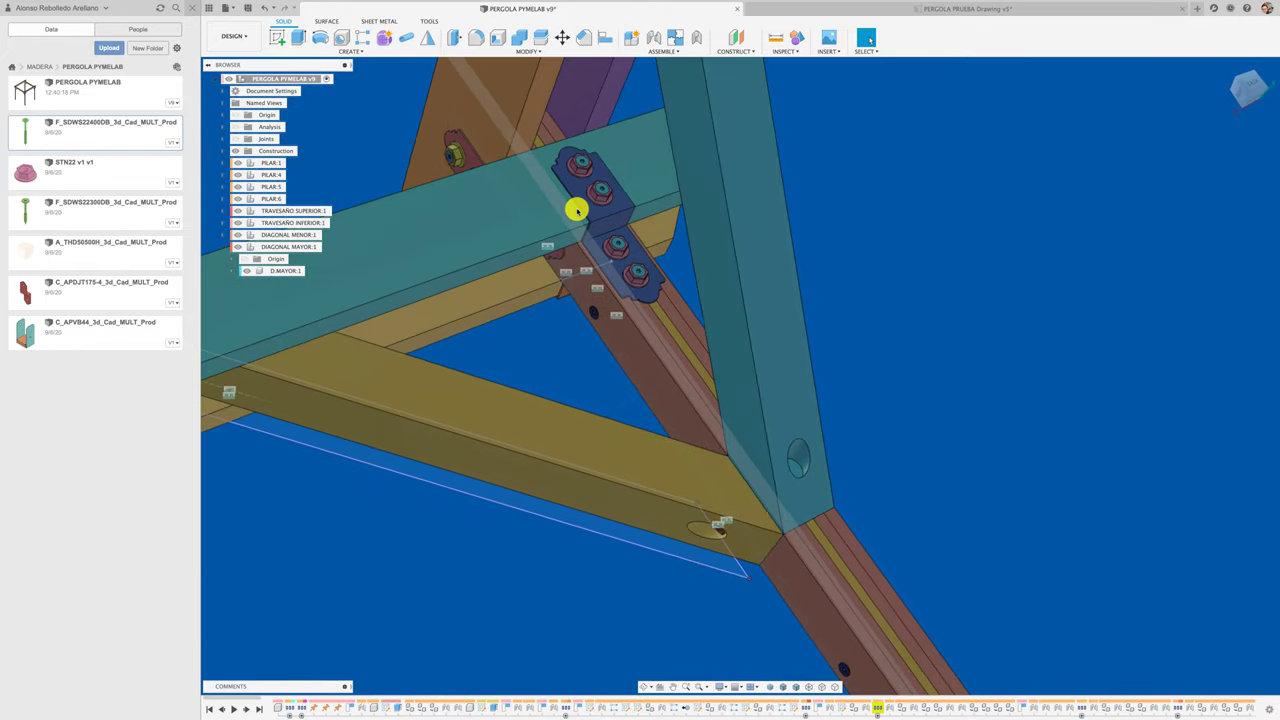
left_click(331, 248)
right_click(118, 175)
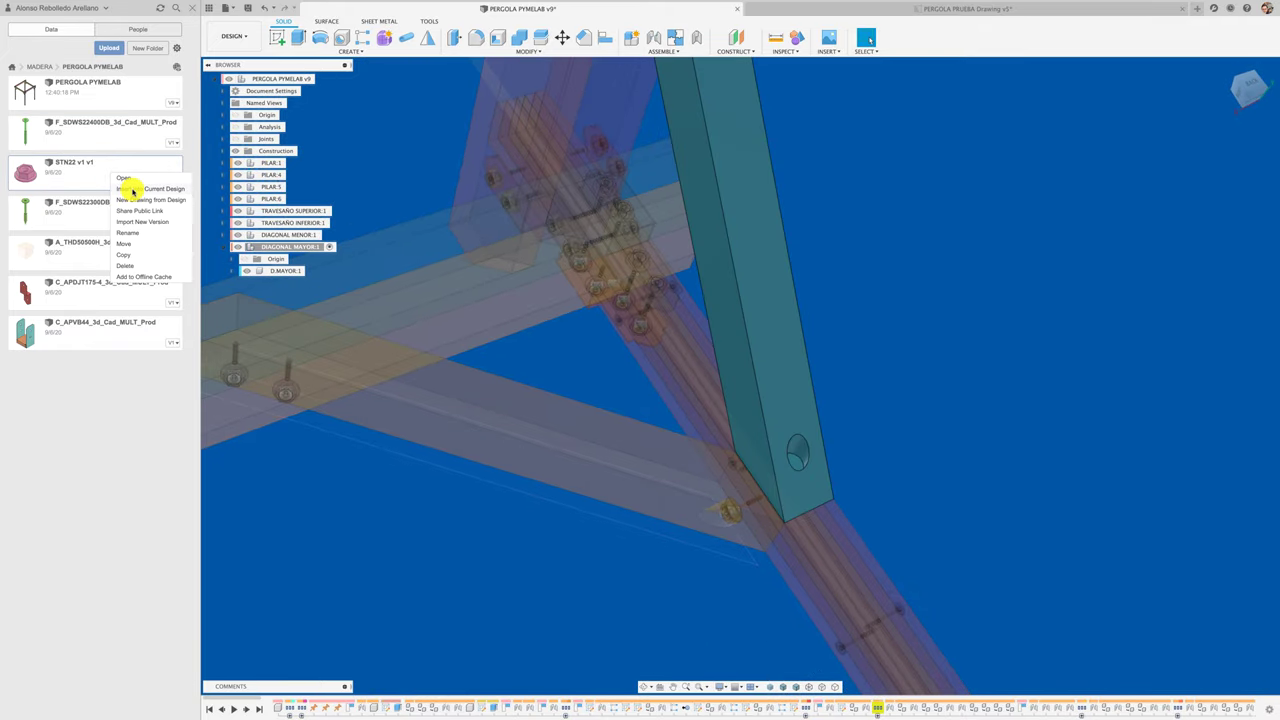
left_click(129, 187)
left_click(285, 283)
left_click_drag(737, 457, 723, 443)
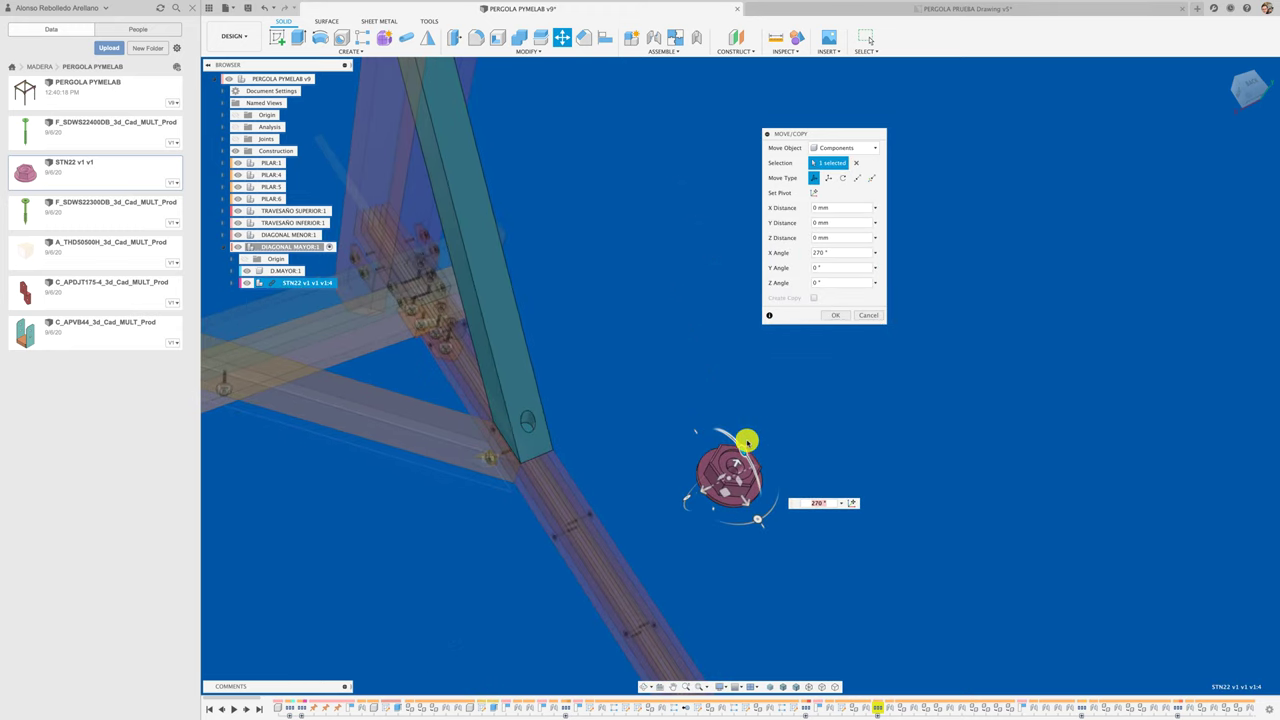
Rotate the nut 270° about X and joint it into the brace's bolt hole.
right_click(300, 277)
left_click(709, 544)
key("j")
left_click(723, 506)
left_click(520, 430)
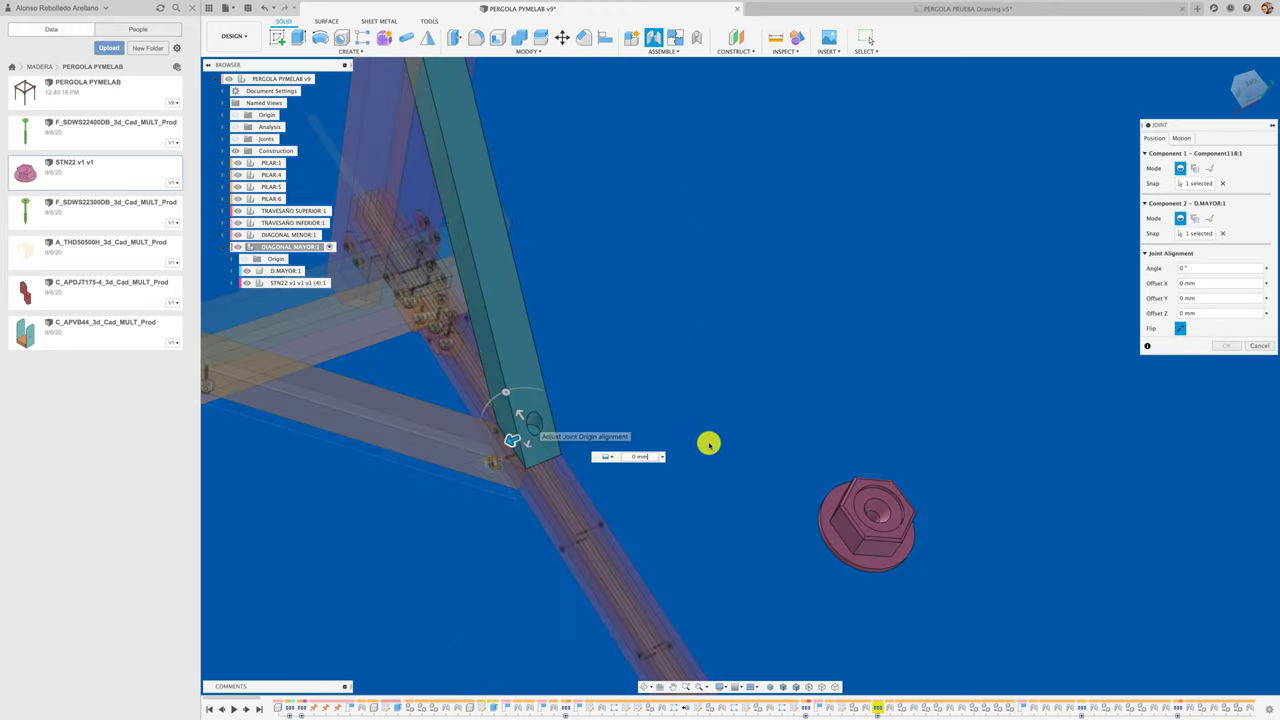
key("Return")
scroll(440, 508, "up", 5)
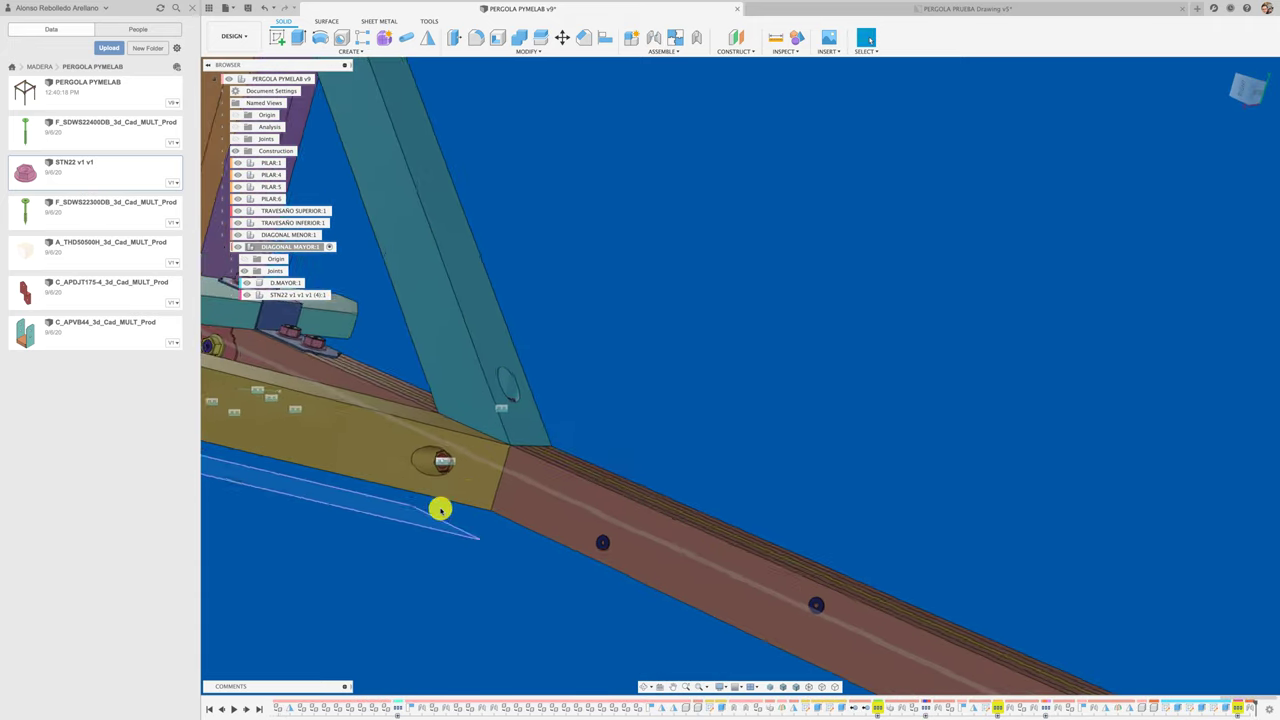
left_click(230, 235)
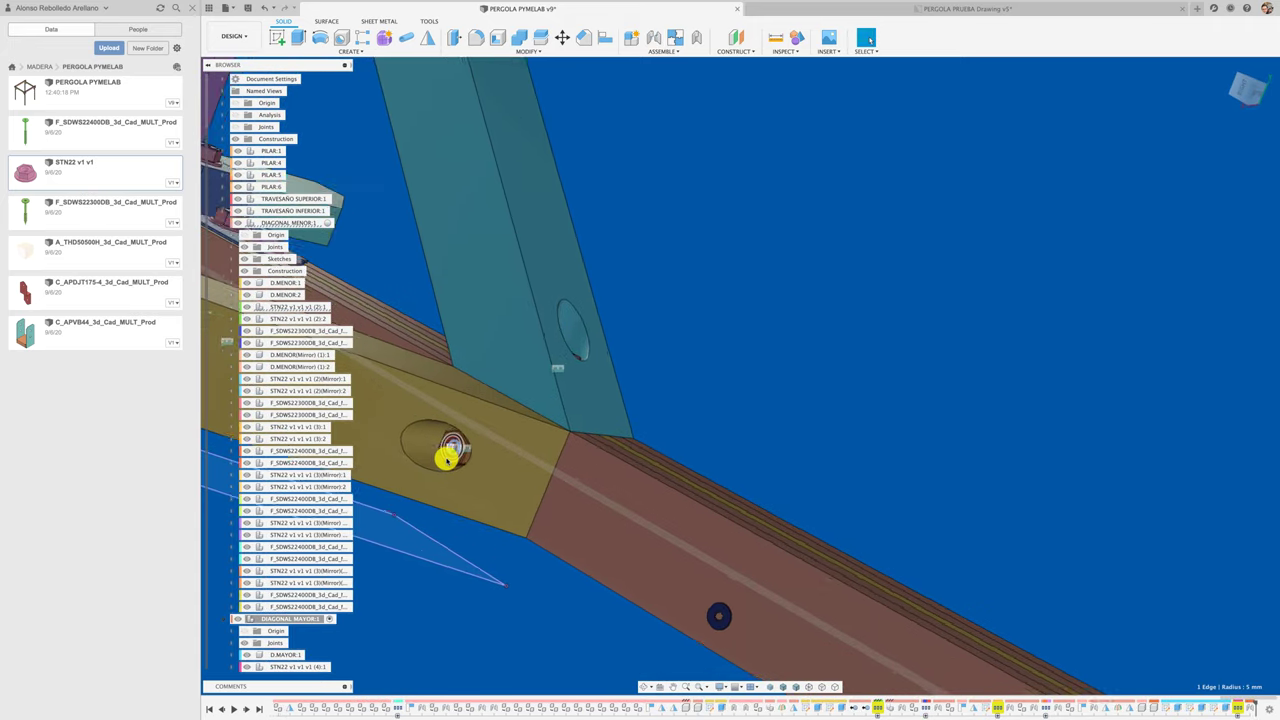
scroll(447, 454, "up", 3)
middle_click_drag(577, 491, 222, 224, "shift")
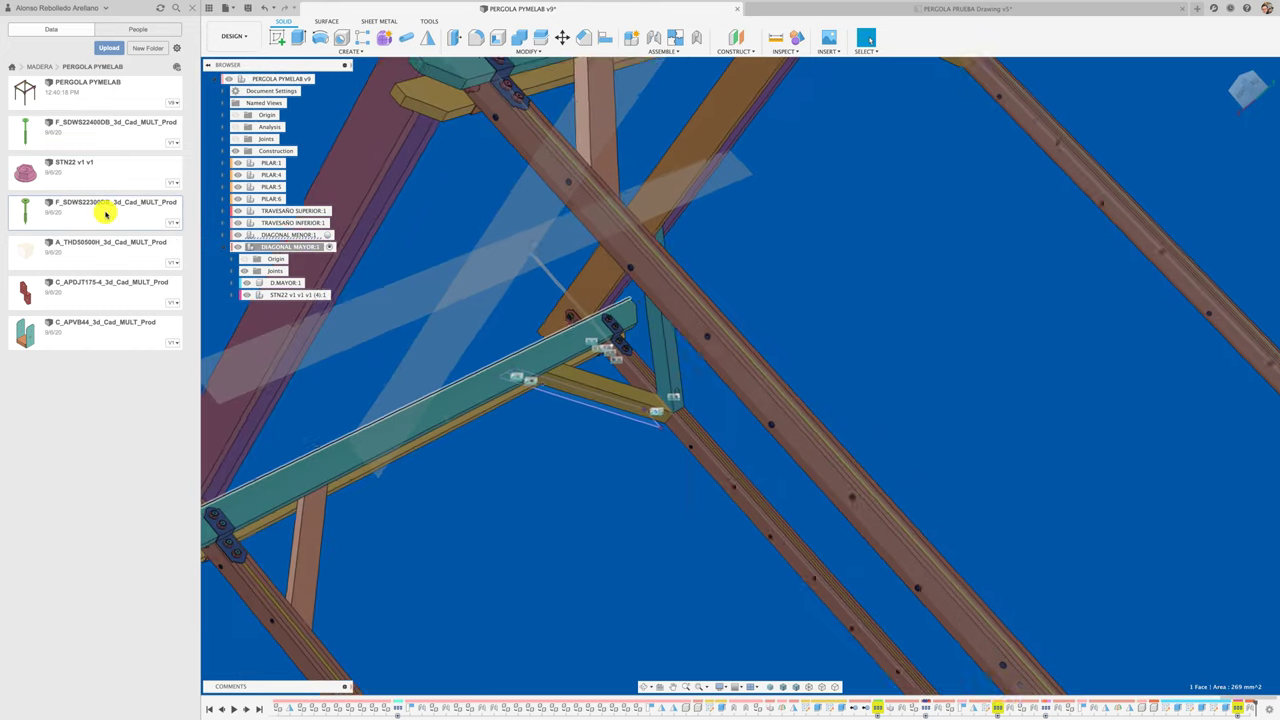
Insert the F_SDWS22300DB screw and rotate it 270° about the X axis.
left_click_drag(103, 209, 506, 420)
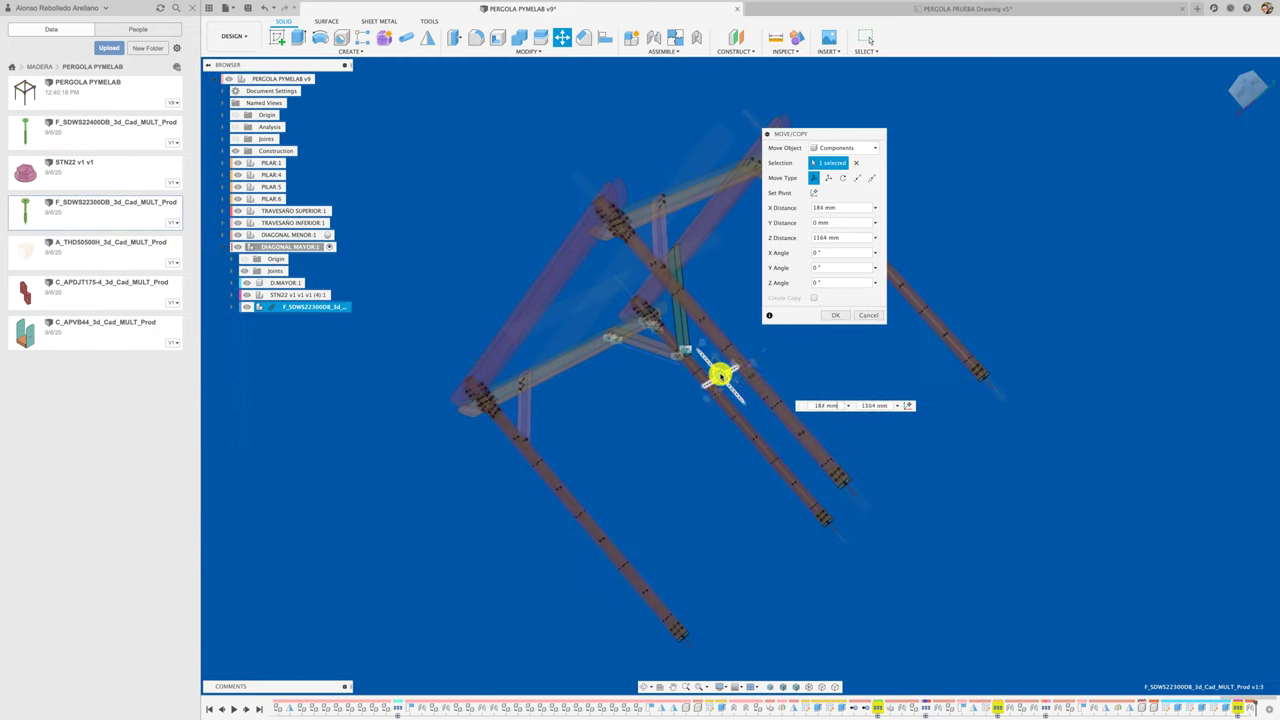
scroll(714, 371, "up", 5)
left_click_drag(714, 394, 674, 294)
key("j")
scroll(683, 331, "down", 3)
left_click(683, 331)
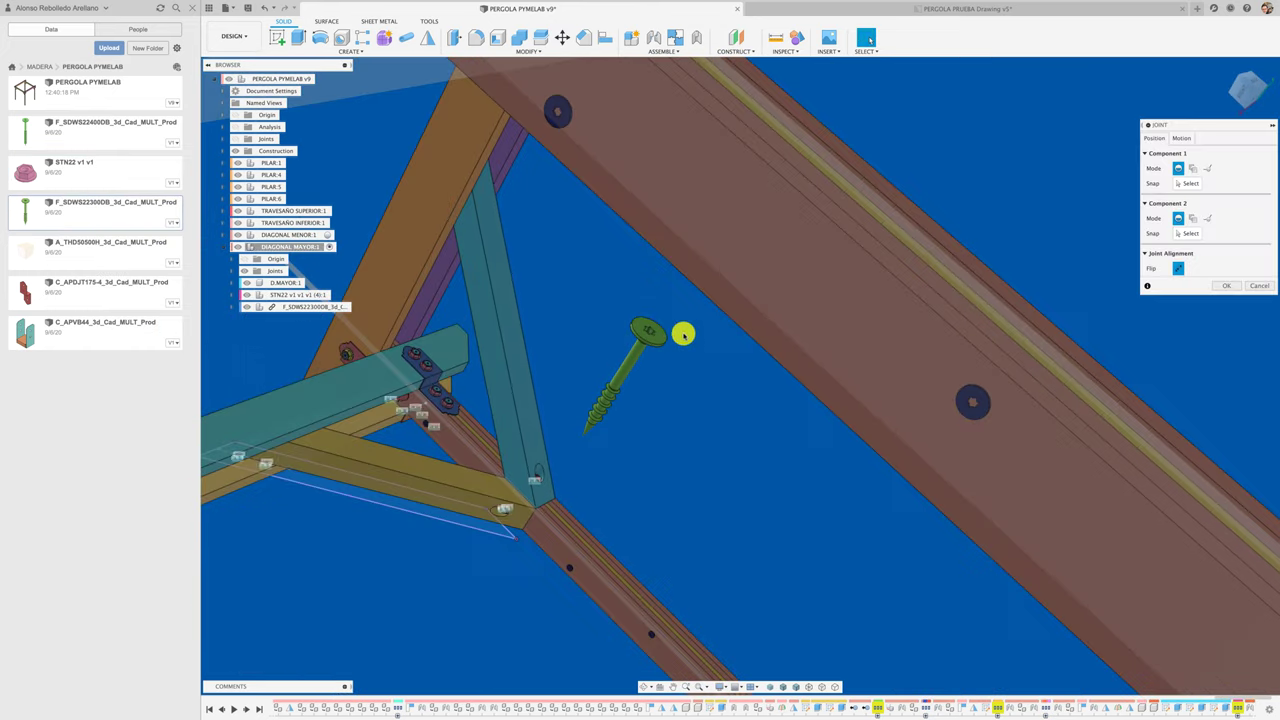
Joint the screw into the brace hole alongside the STN22 nut.
scroll(531, 491, "up", 5)
scroll(554, 466, "up", 3)
left_click(554, 466)
key("Return")
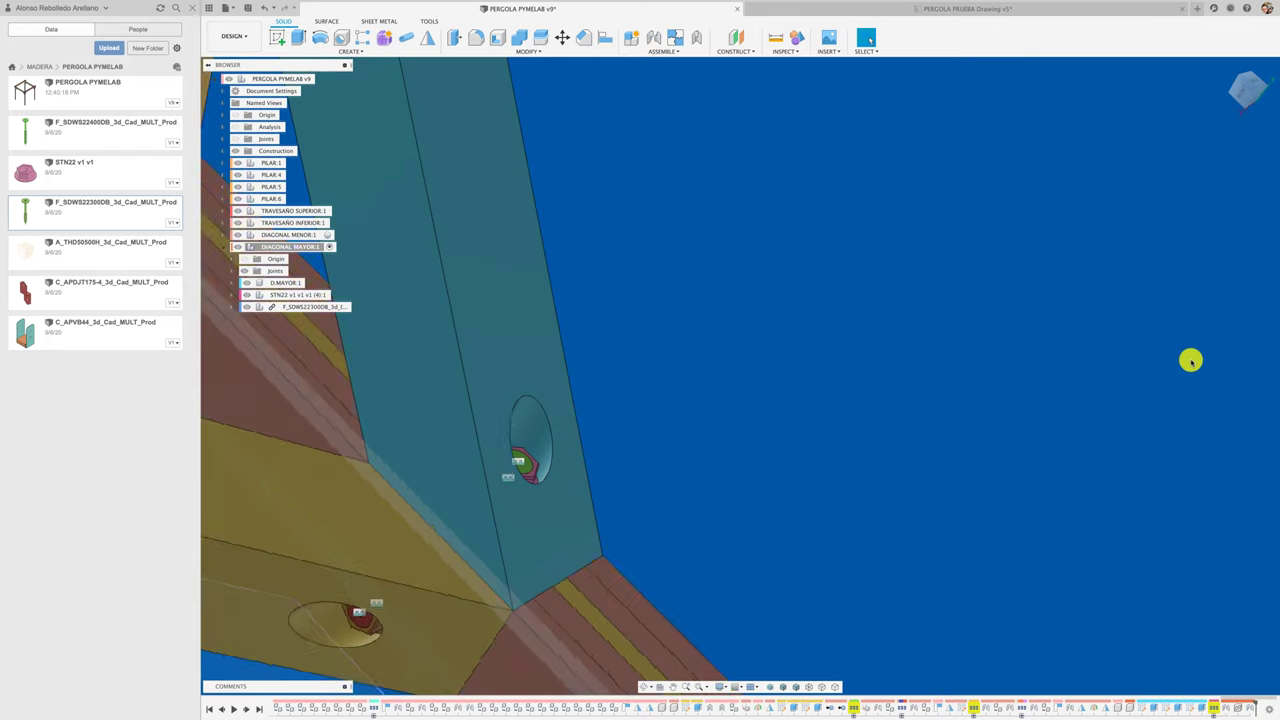
right_click(323, 306)
left_click(360, 471)
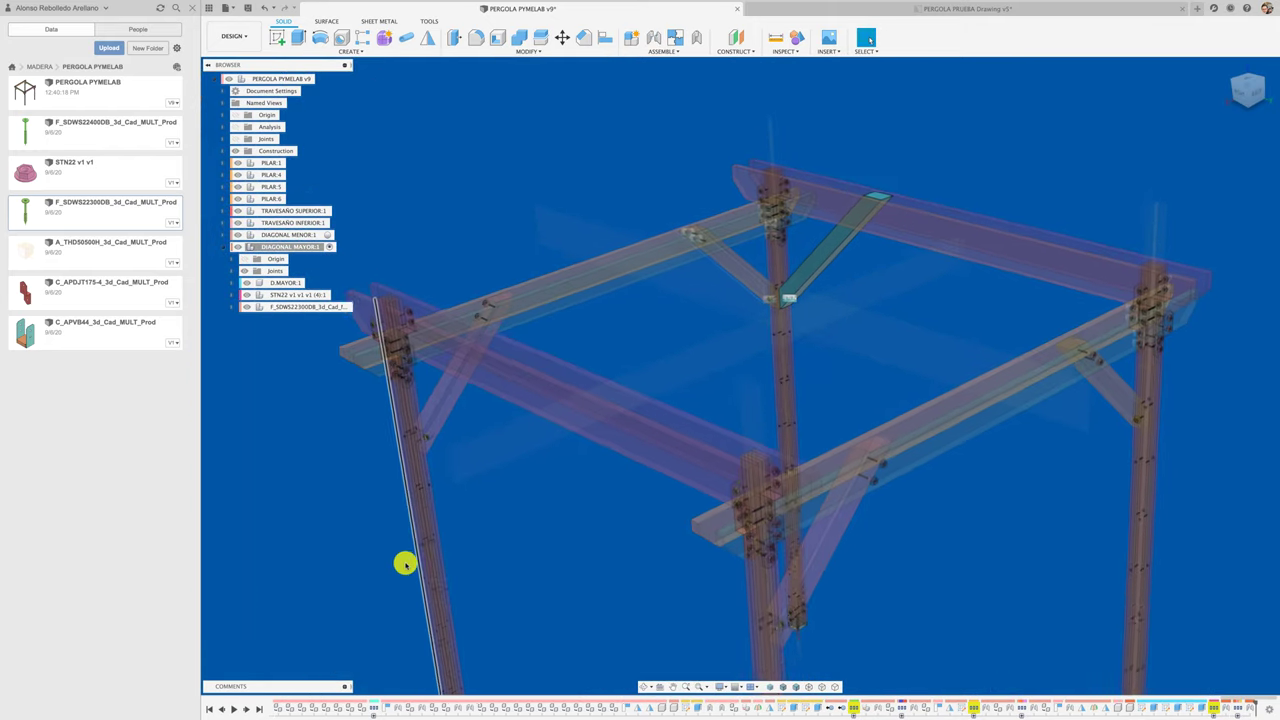
Copy the D.MAYOR brace with its nut and screw onto the left front post.
left_click(286, 282)
left_click(300, 306, "shift")
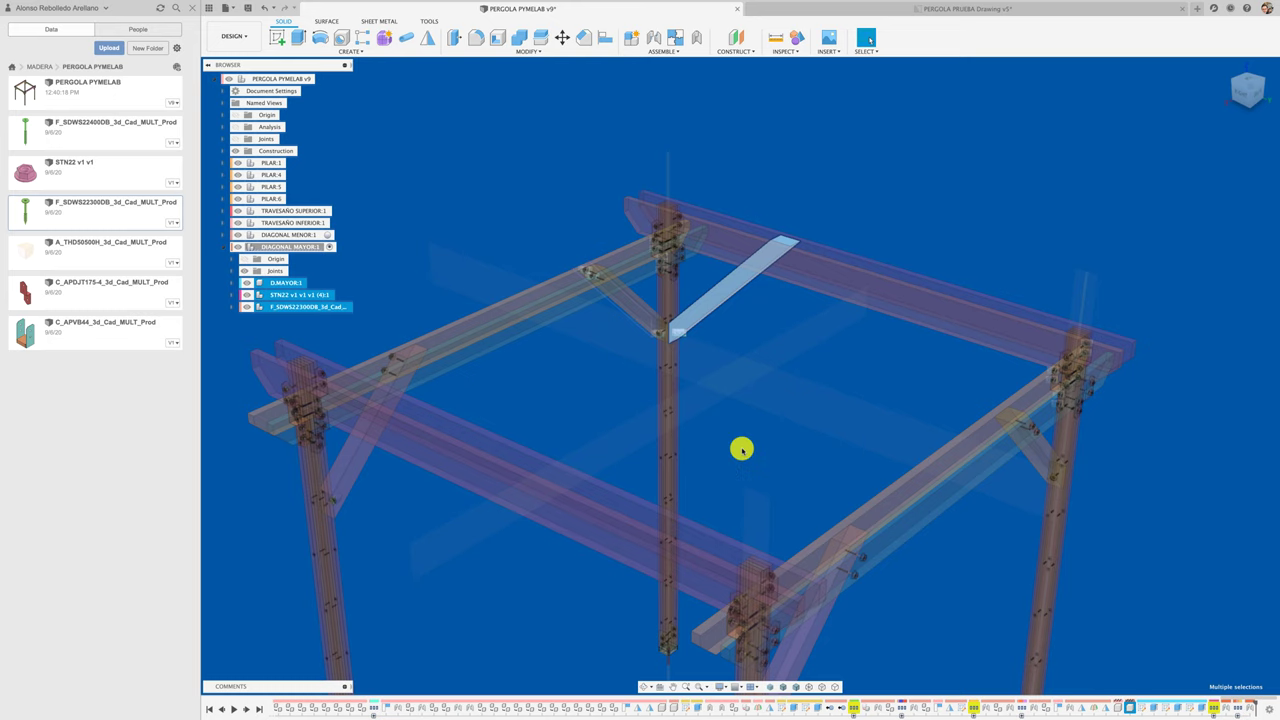
key("ctrl+v")
left_click_drag(749, 349, 612, 460)
key("Return")
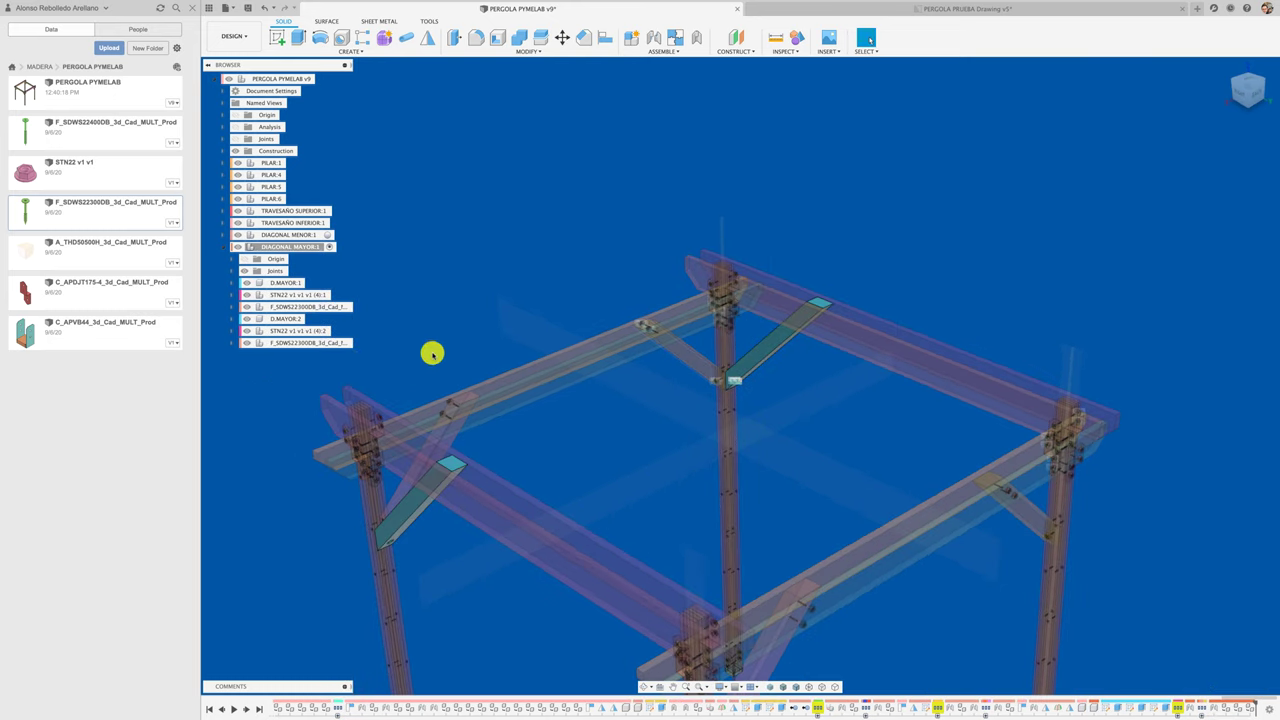
Mirror all six brace, nut and screw components across the midplane.
left_click(286, 283)
left_click(300, 342, "shift")
left_click(428, 37)
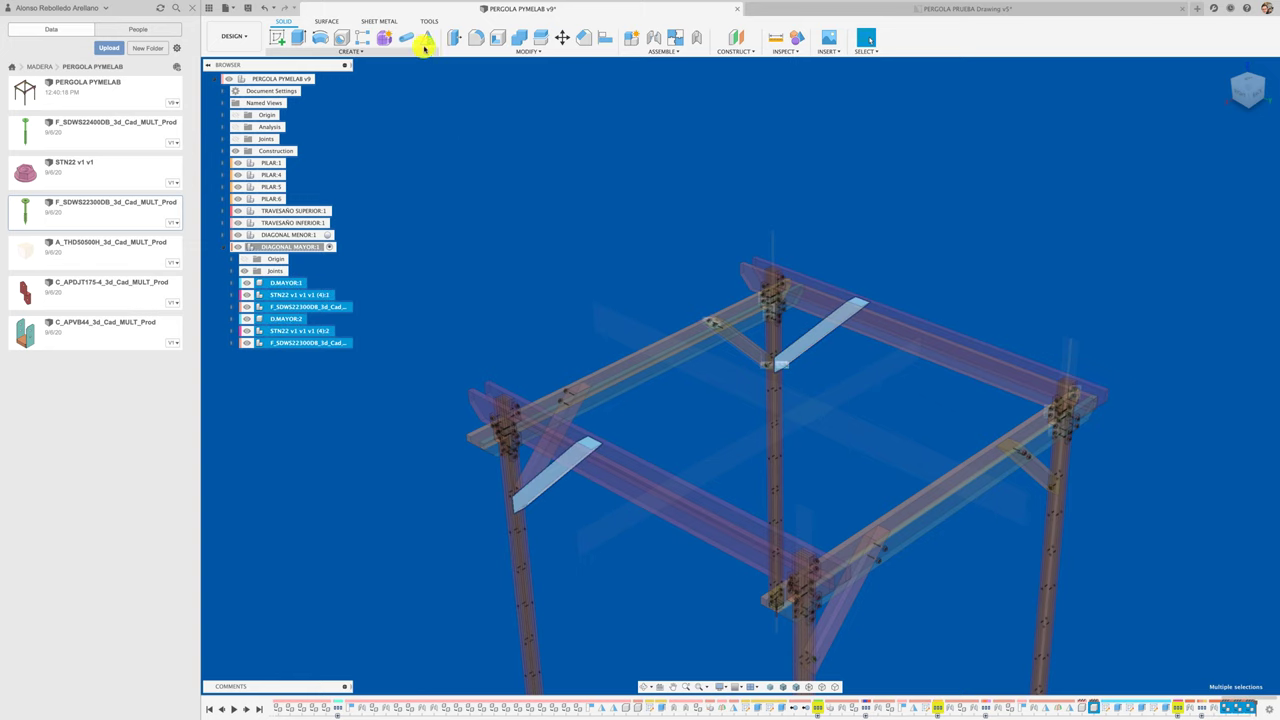
left_click(870, 382)
key("Return")
middle_click_drag(620, 223, 957, 462, "shift")
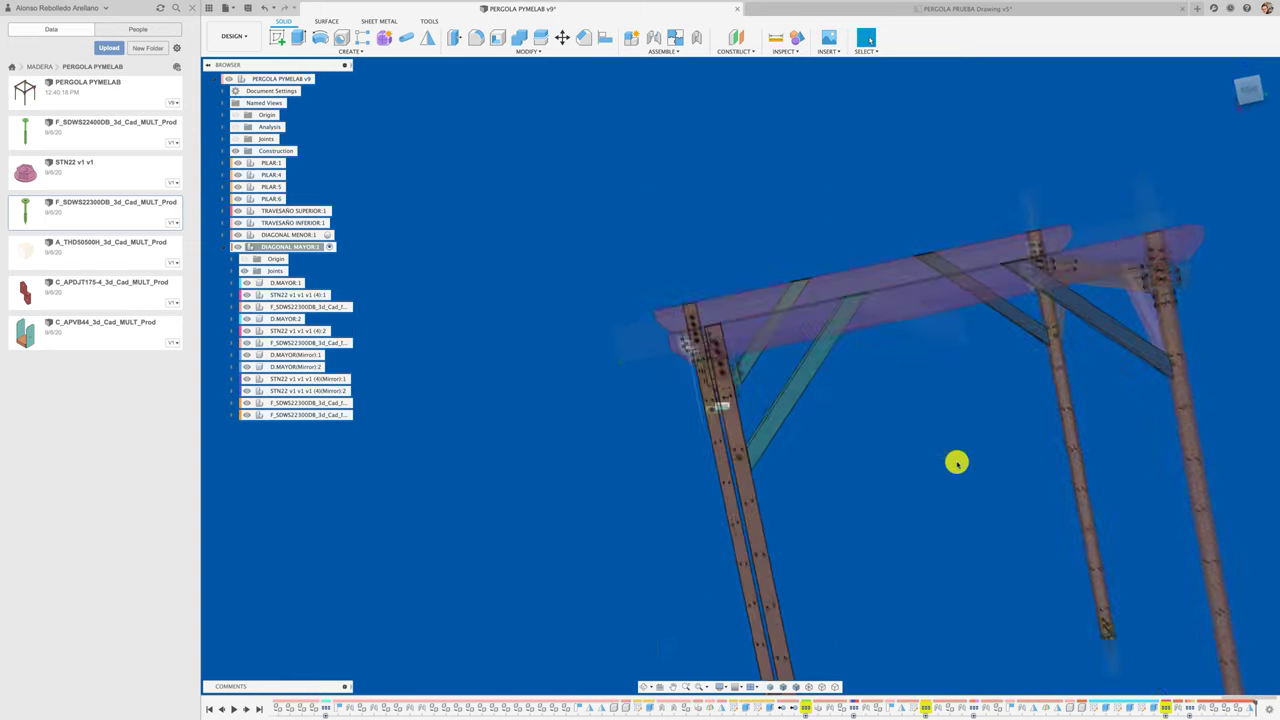
Start a new sketch.
left_click(277, 37)
On the beam face, draw a line from the beam's top corner along the brace edge.
left_click(692, 360)
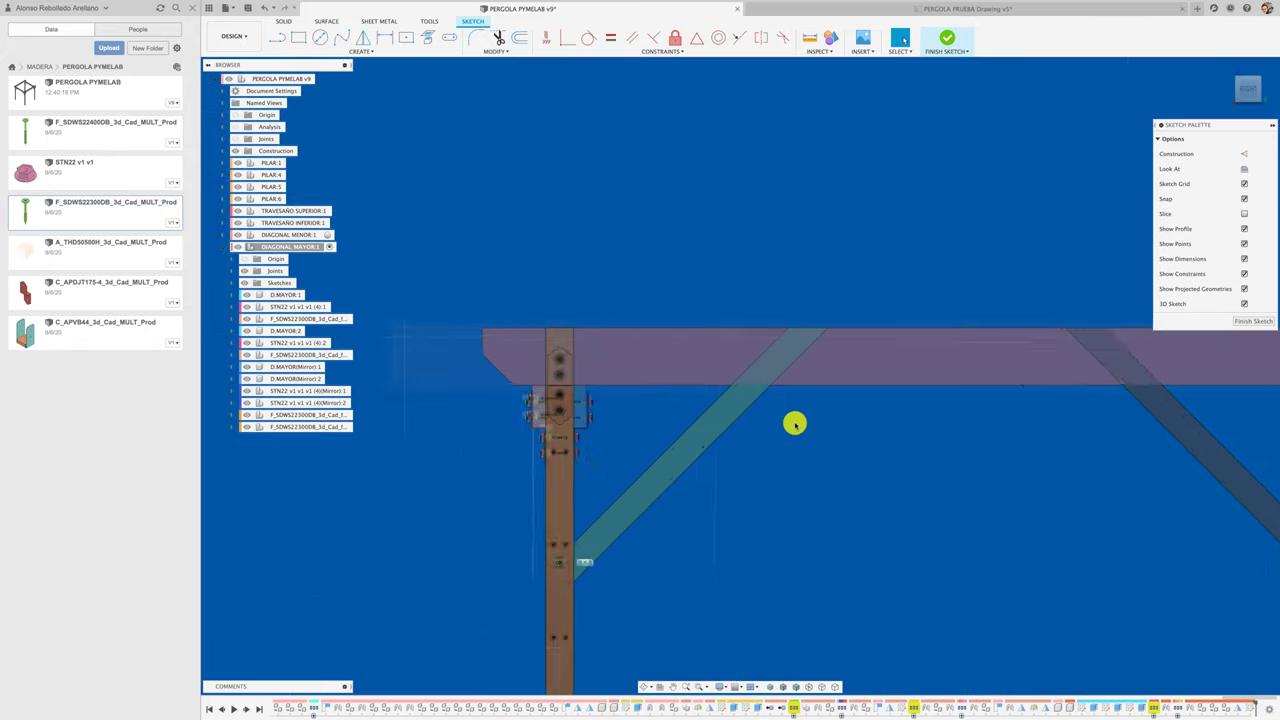
key("p")
key("l")
scroll(808, 314, "up", 5)
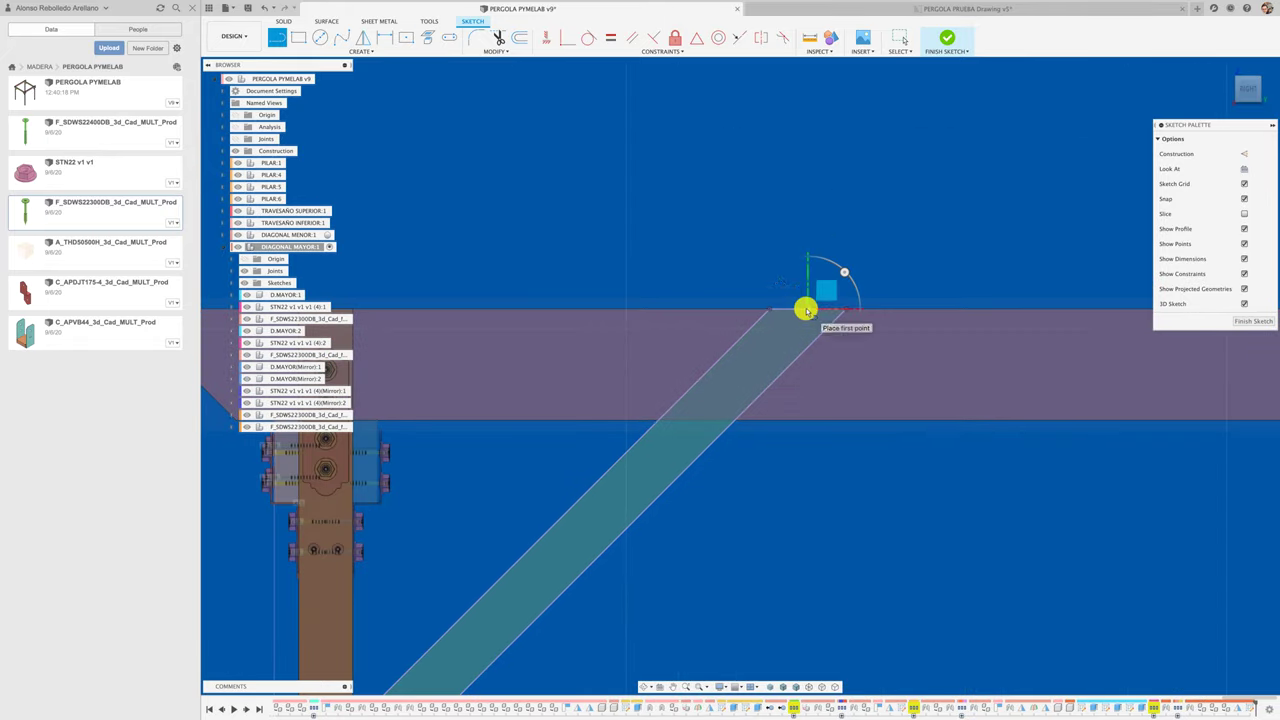
left_click(806, 311)
left_click(678, 418)
key("Escape")
Make the line construction geometry, give it an angle dimension, and finish the sketch.
left_click(738, 354)
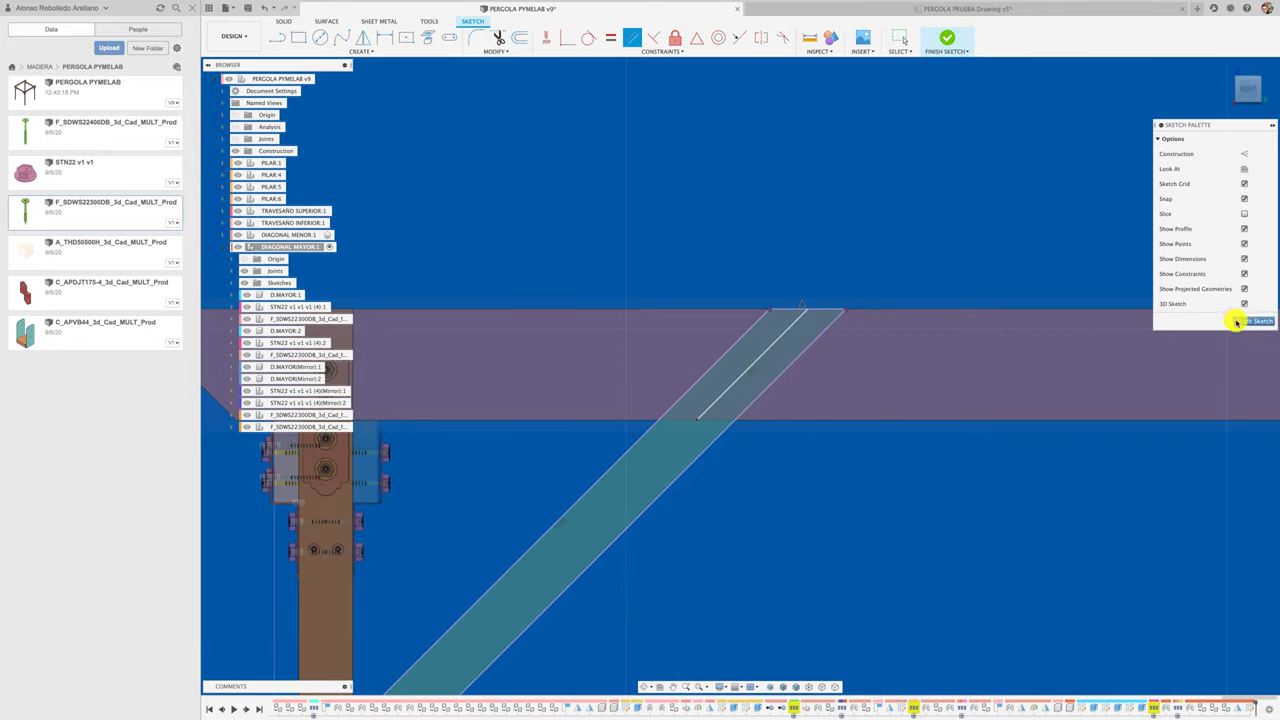
left_click(1244, 155)
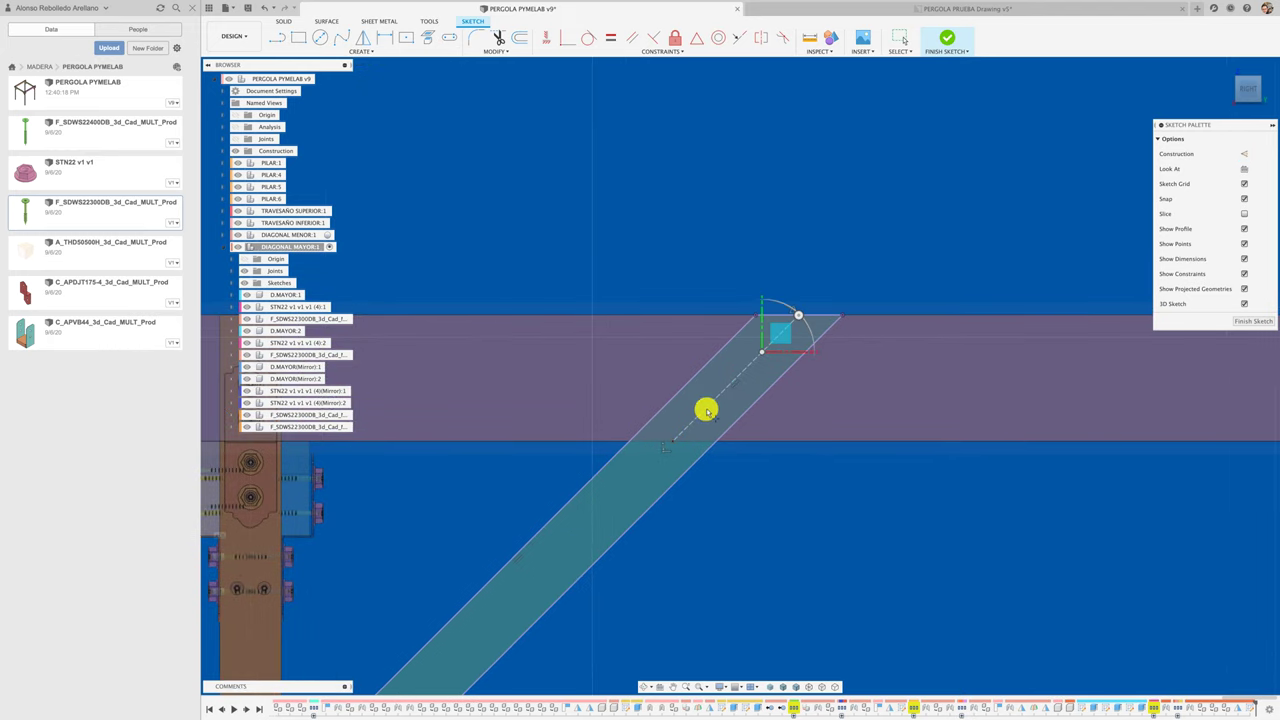
left_click(750, 295)
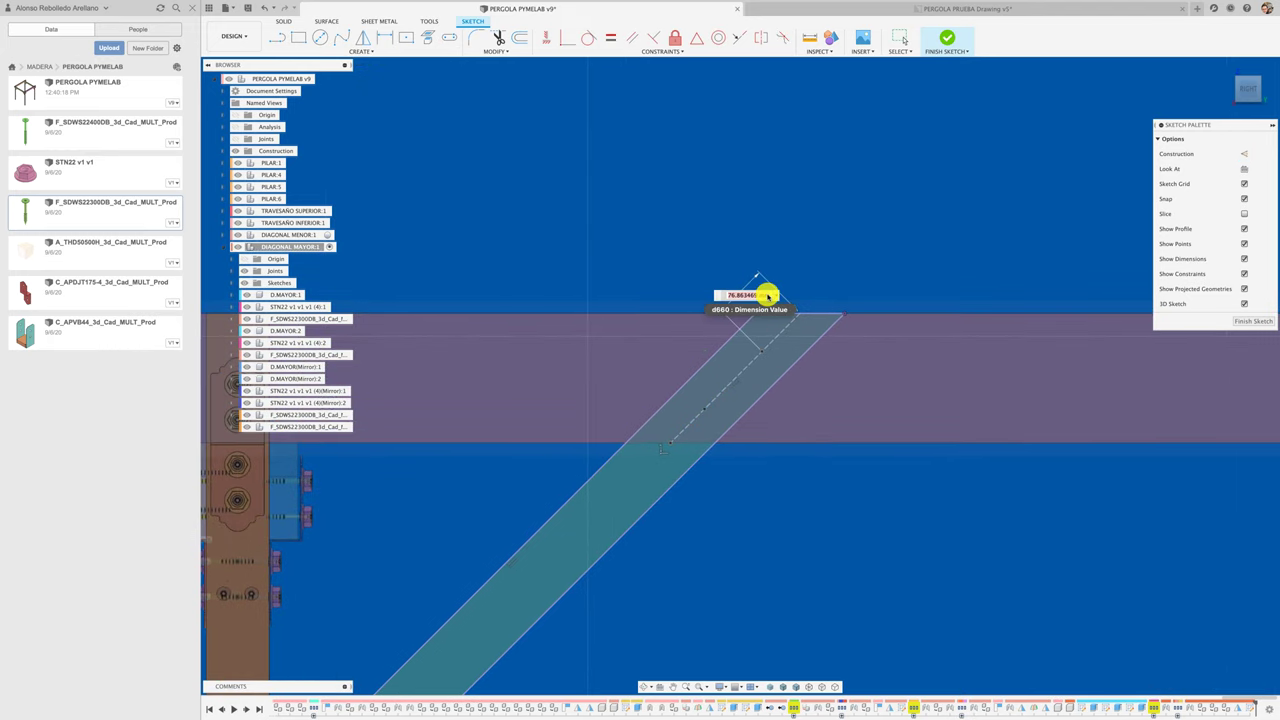
right_click(721, 407)
left_click(620, 227)
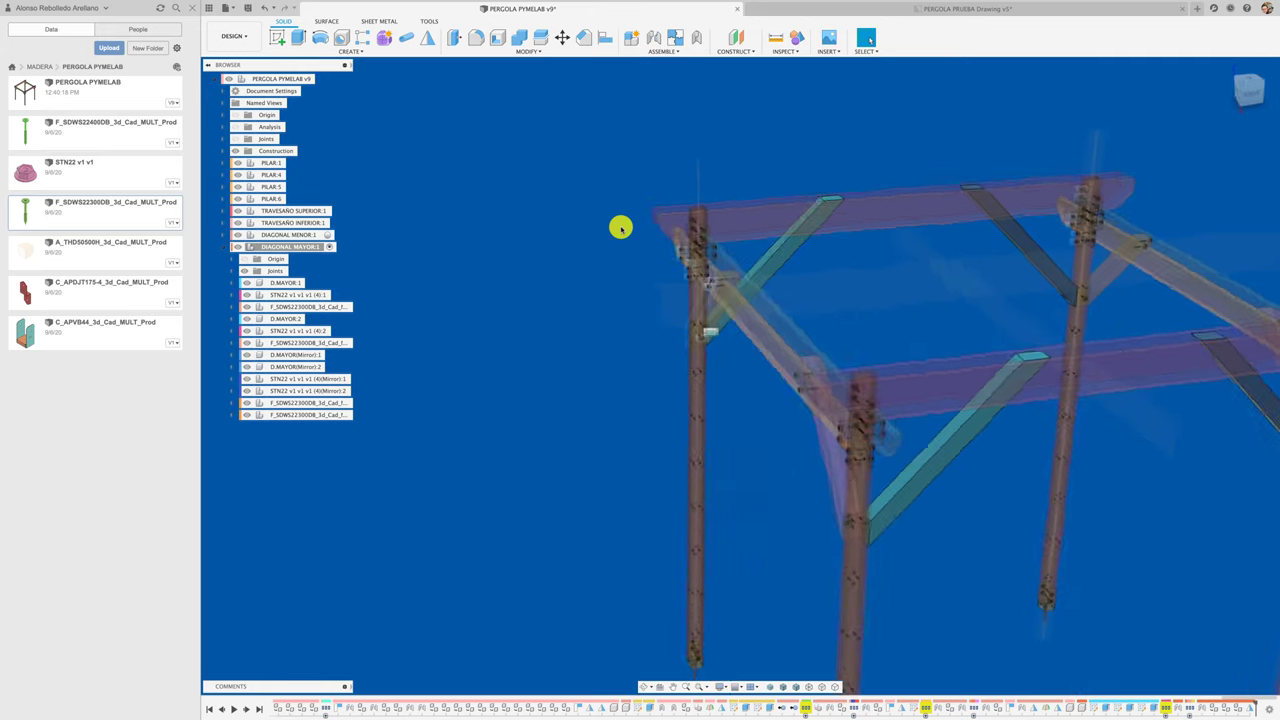
Orbit and zoom in on the upper brace joint, then start a new sketch.
mouse_move(620, 227)
middle_mouse_down("shift")
mouse_move(746, 286)
mouse_move(791, 377)
mouse_move(861, 372)
mouse_move(957, 463)
mouse_move(614, 263)
mouse_move(613, 232)
middle_mouse_up("shift")
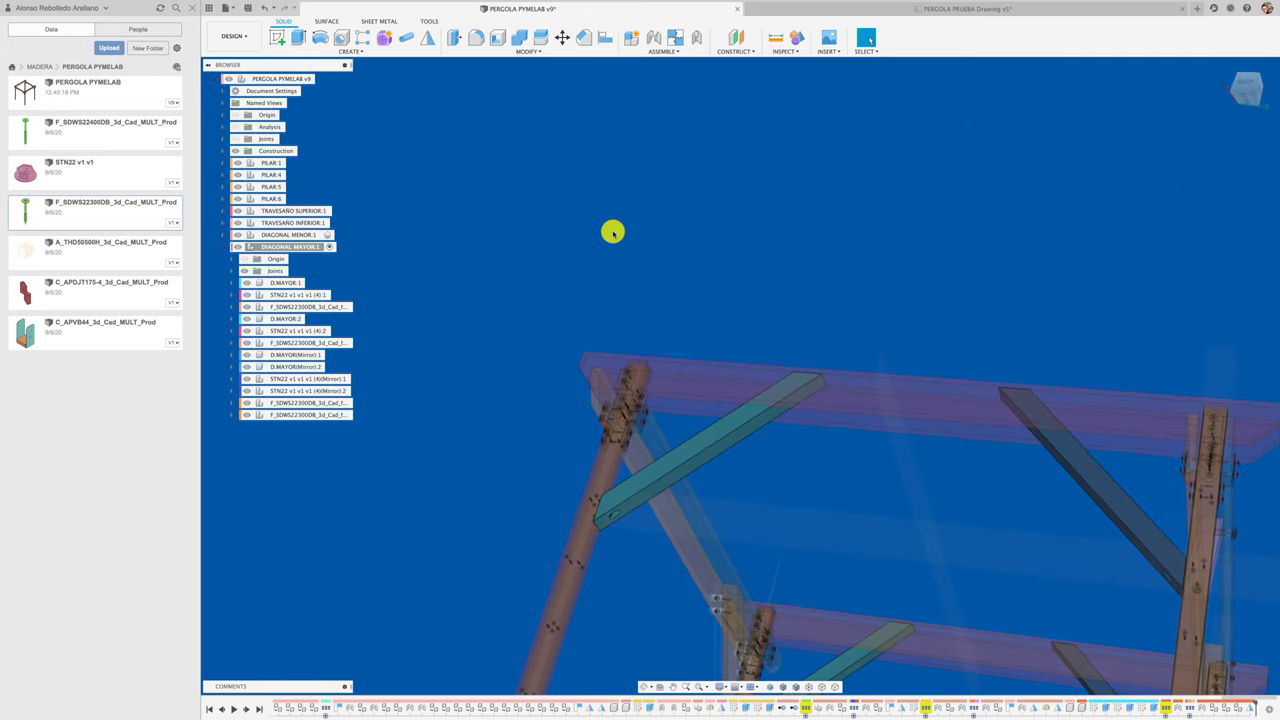
scroll(613, 232, "up", 2)
left_click(277, 37)
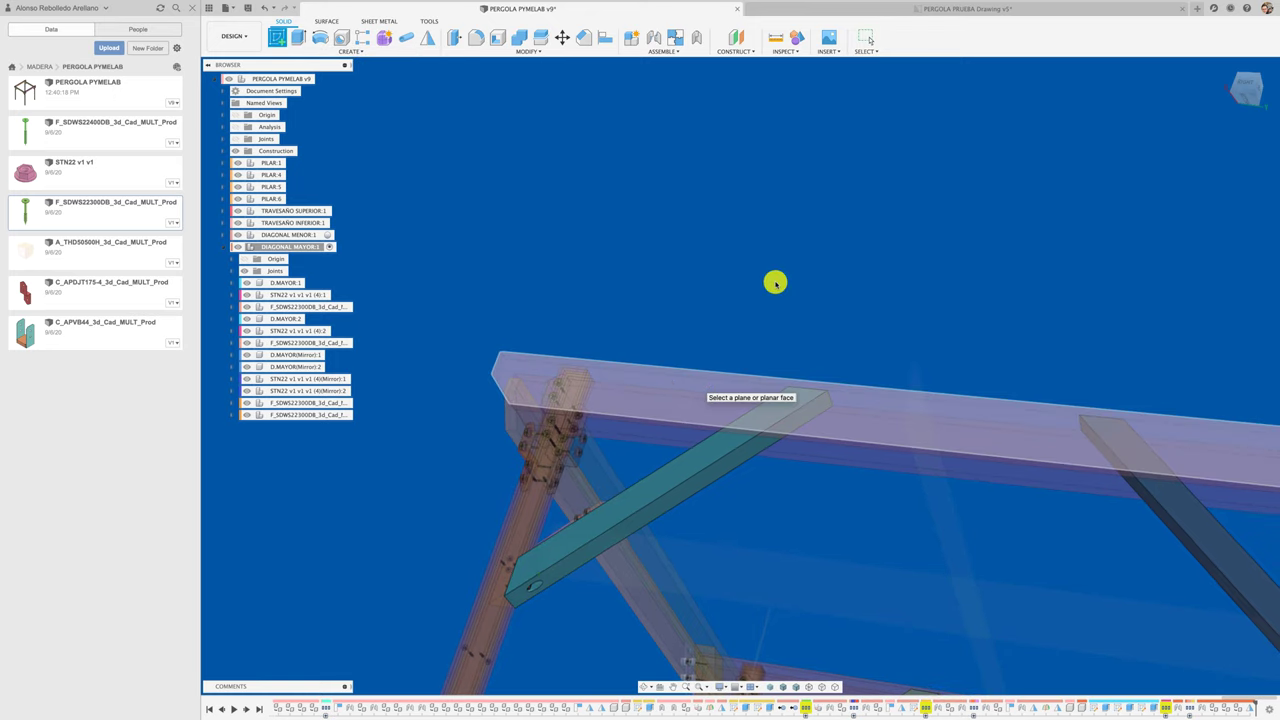
Sketch on the beam face viewed head-on, projecting the diagonal brace face and beam face.
left_click(703, 383)
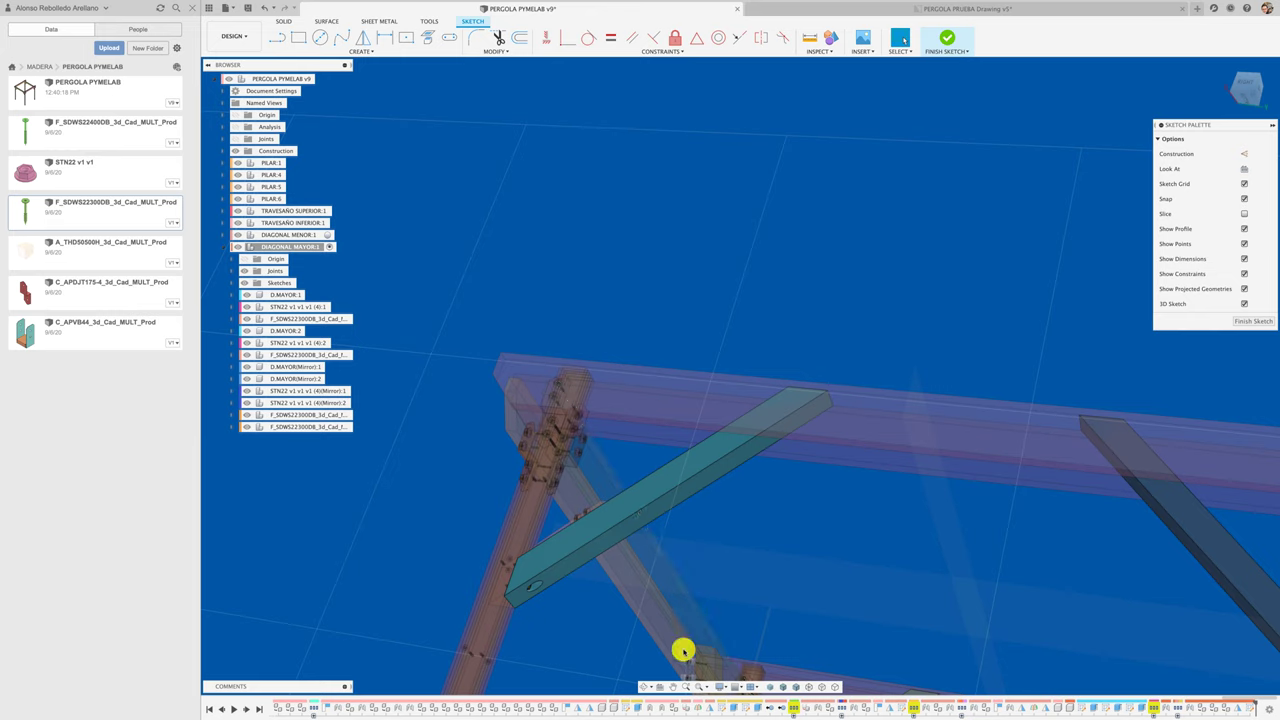
left_click(661, 688)
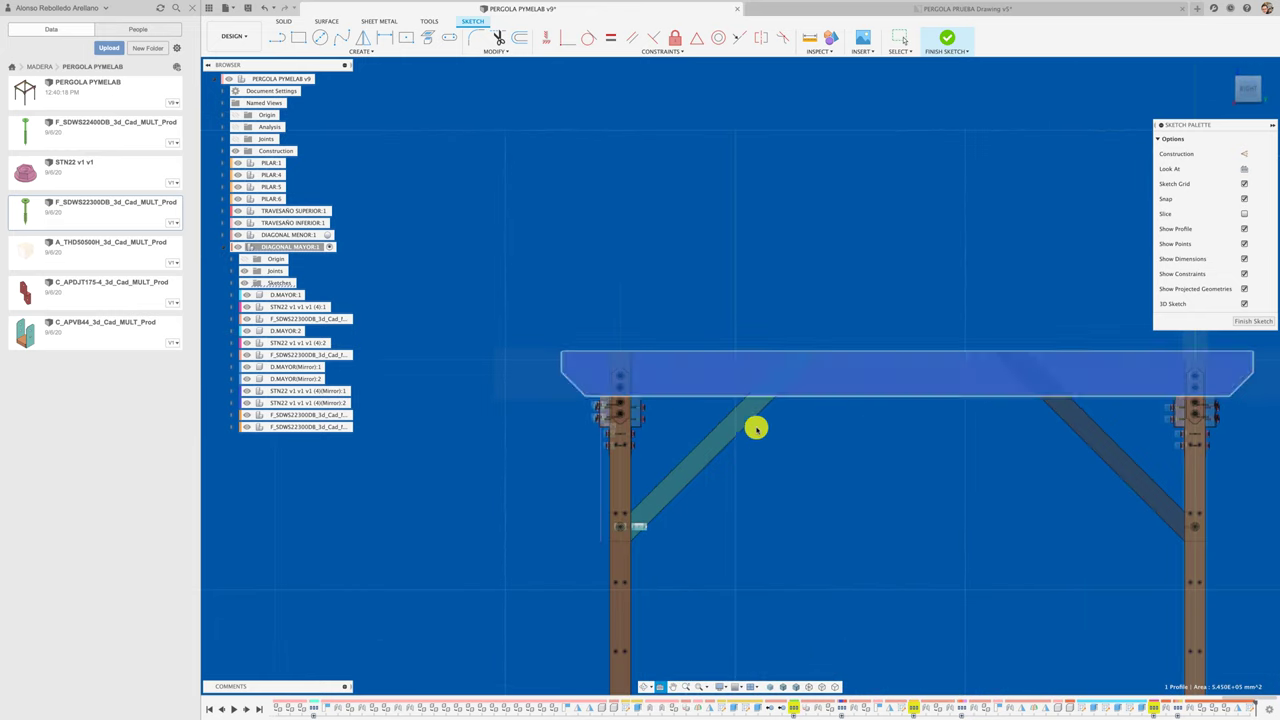
scroll(794, 424, "up", 3)
key("p")
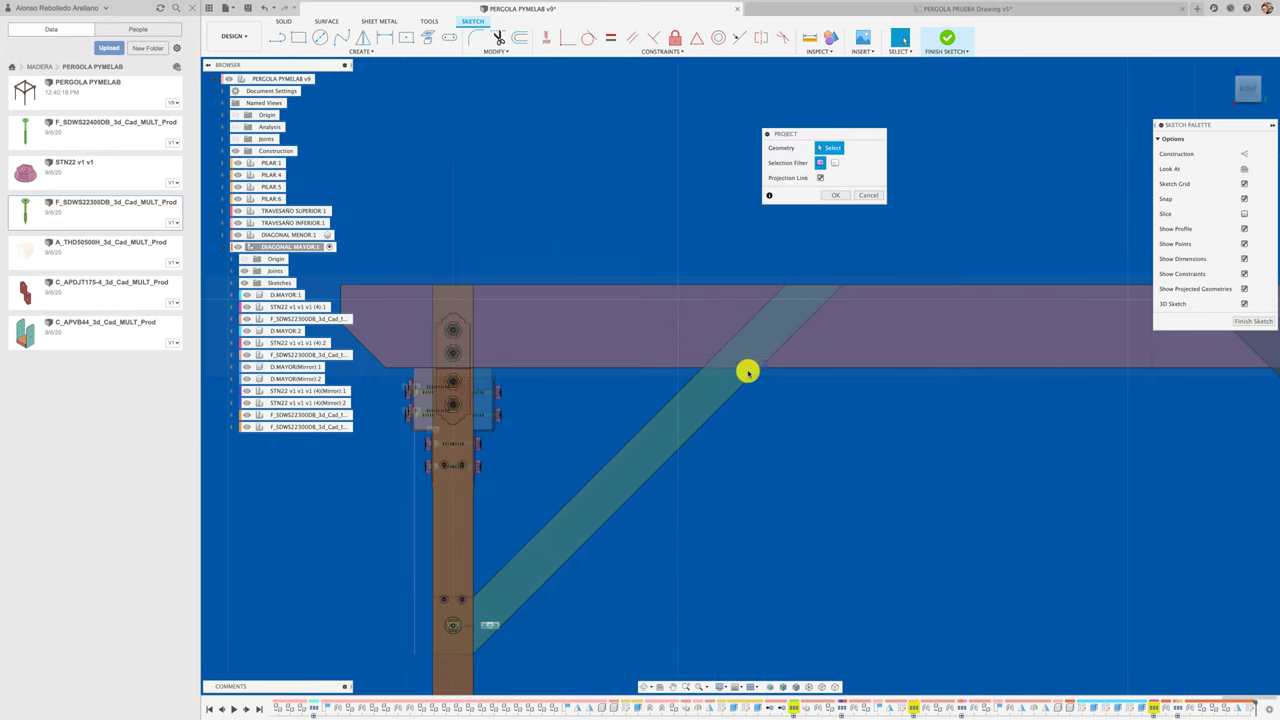
left_click(733, 381)
left_click(843, 295)
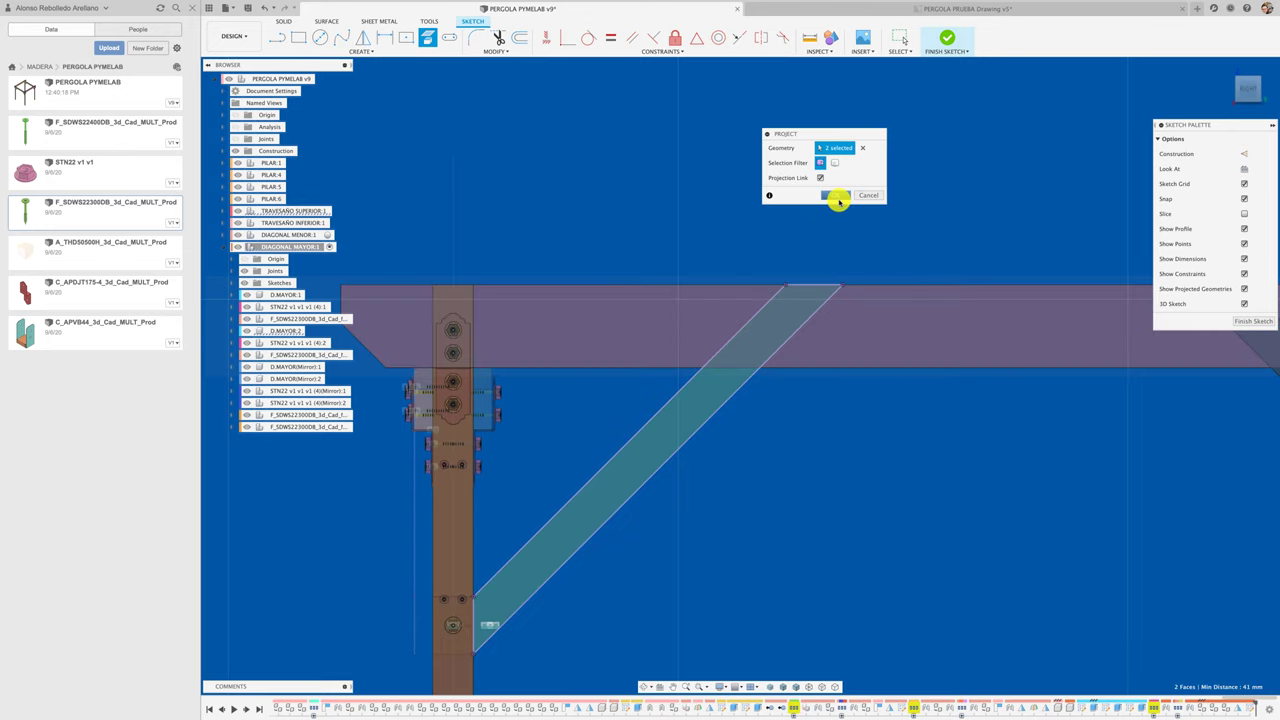
left_click(836, 195)
scroll(827, 226, "up", 2)
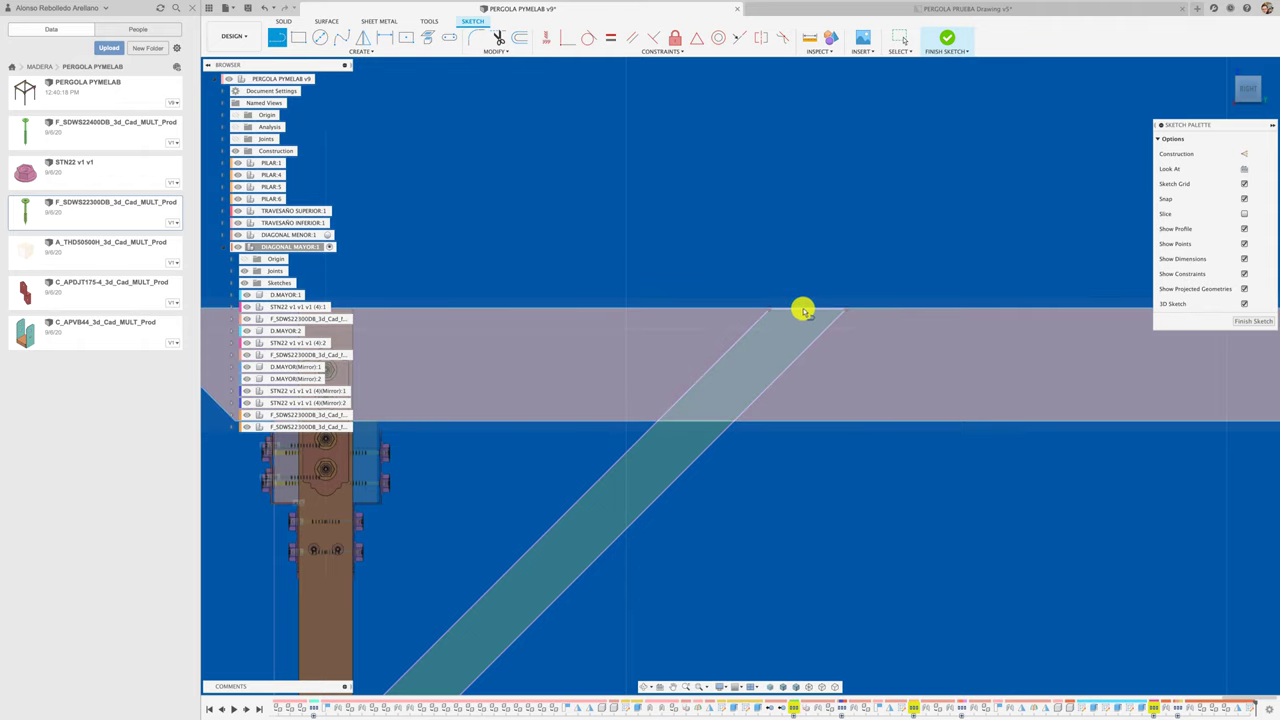
Draw a 285 mm line along the brace, constrain it parallel, and make it construction.
left_click(808, 309)
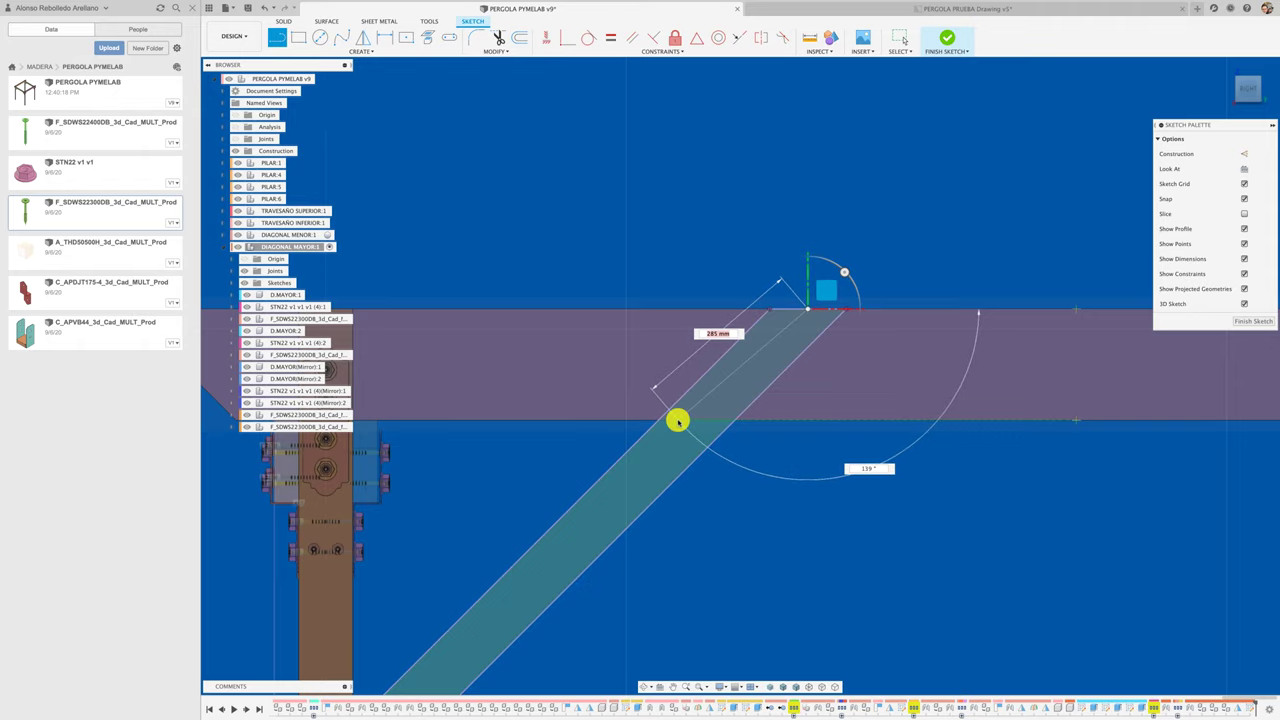
left_click(677, 421)
key("Escape")
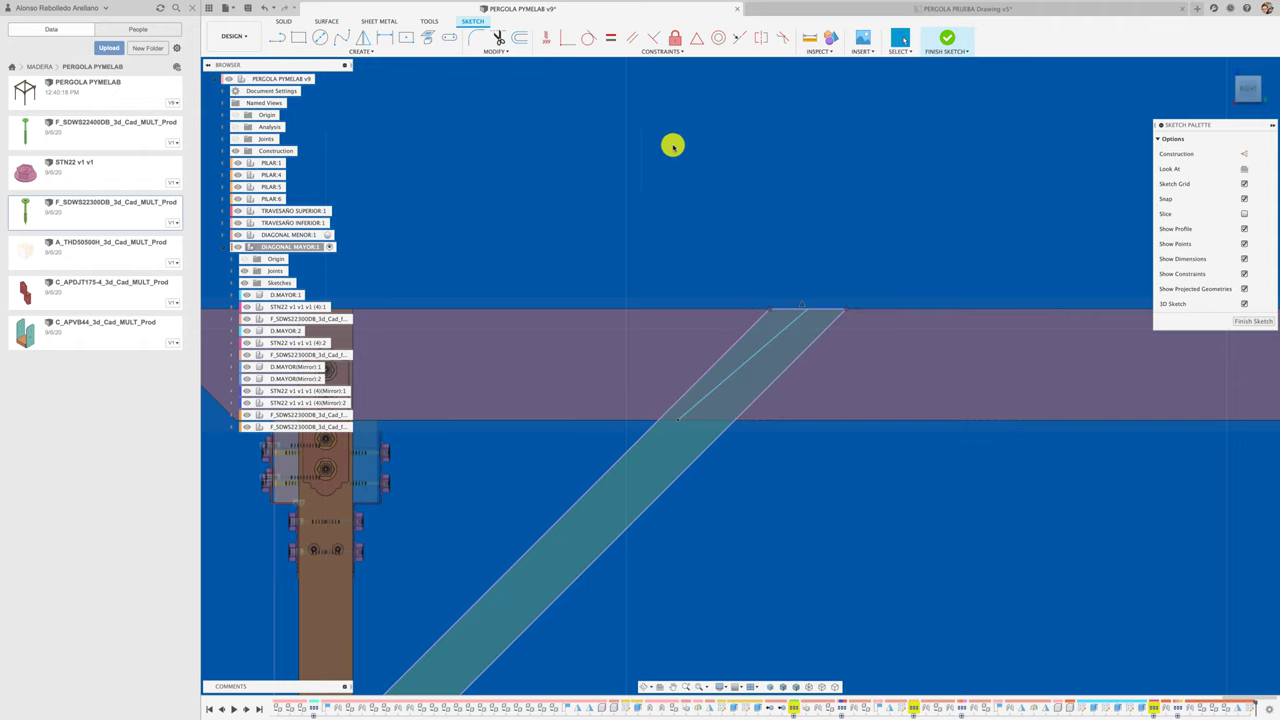
left_click(745, 363)
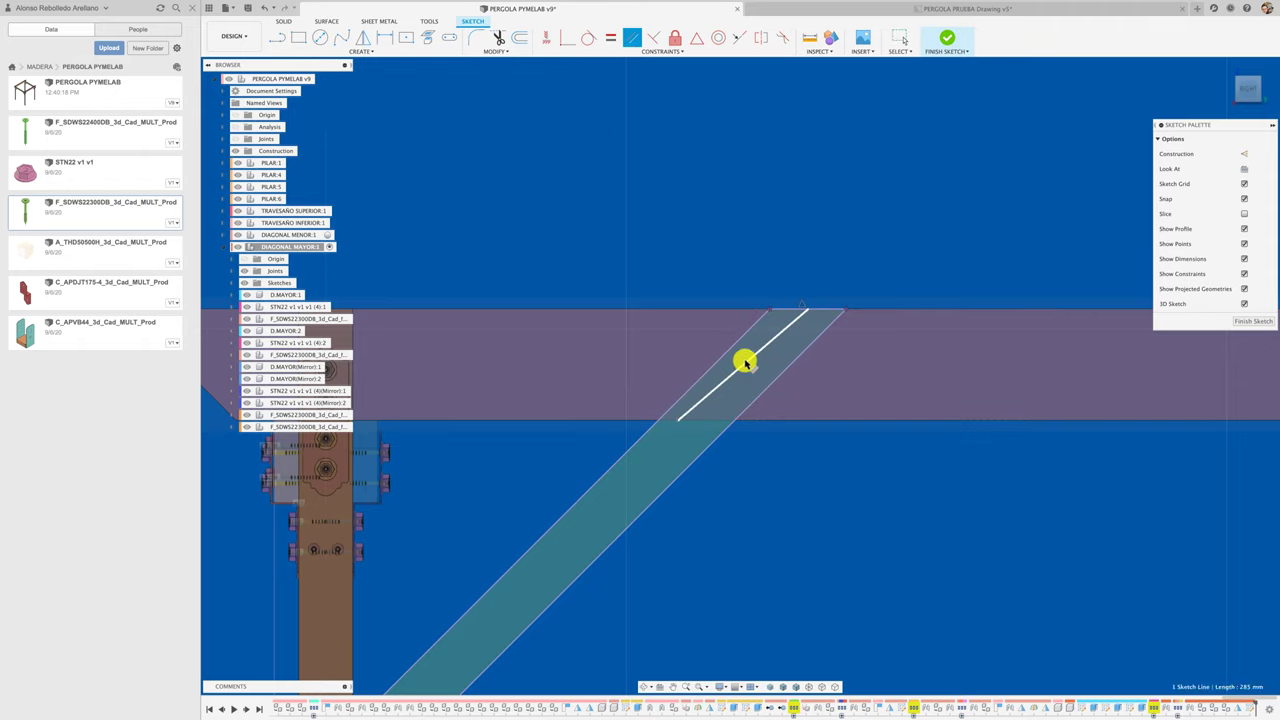
left_click(786, 366)
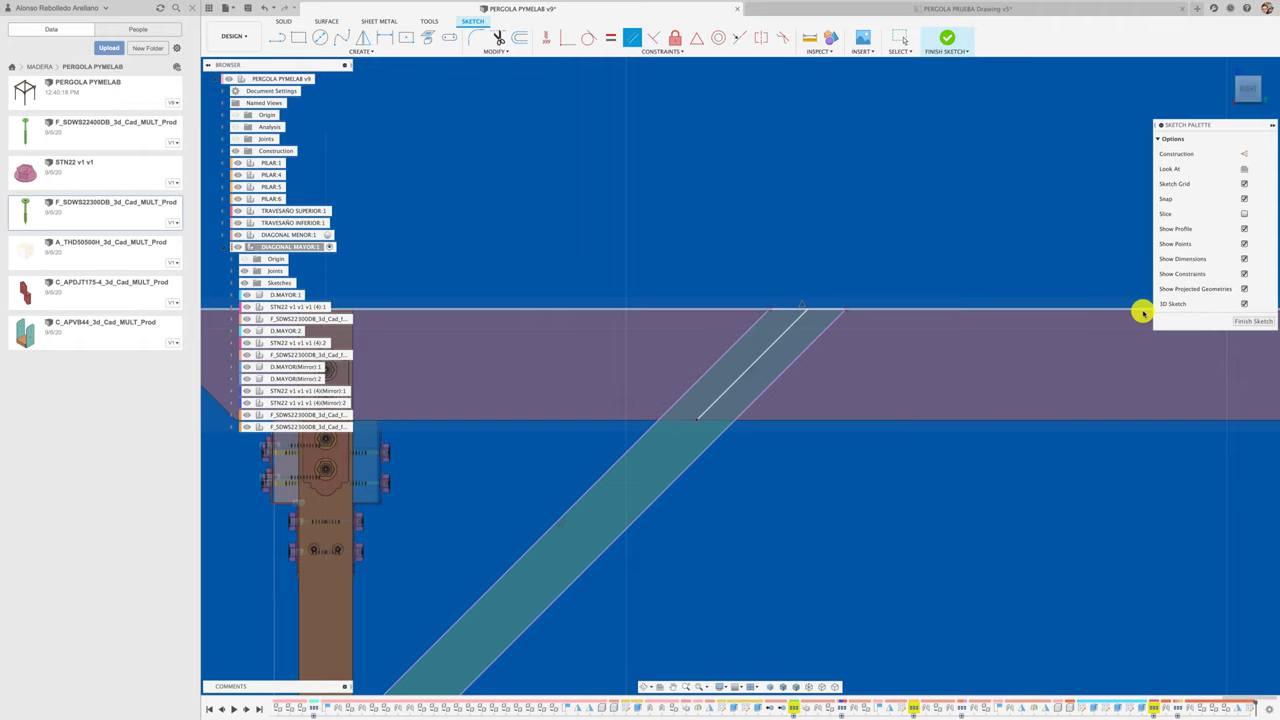
key("Escape")
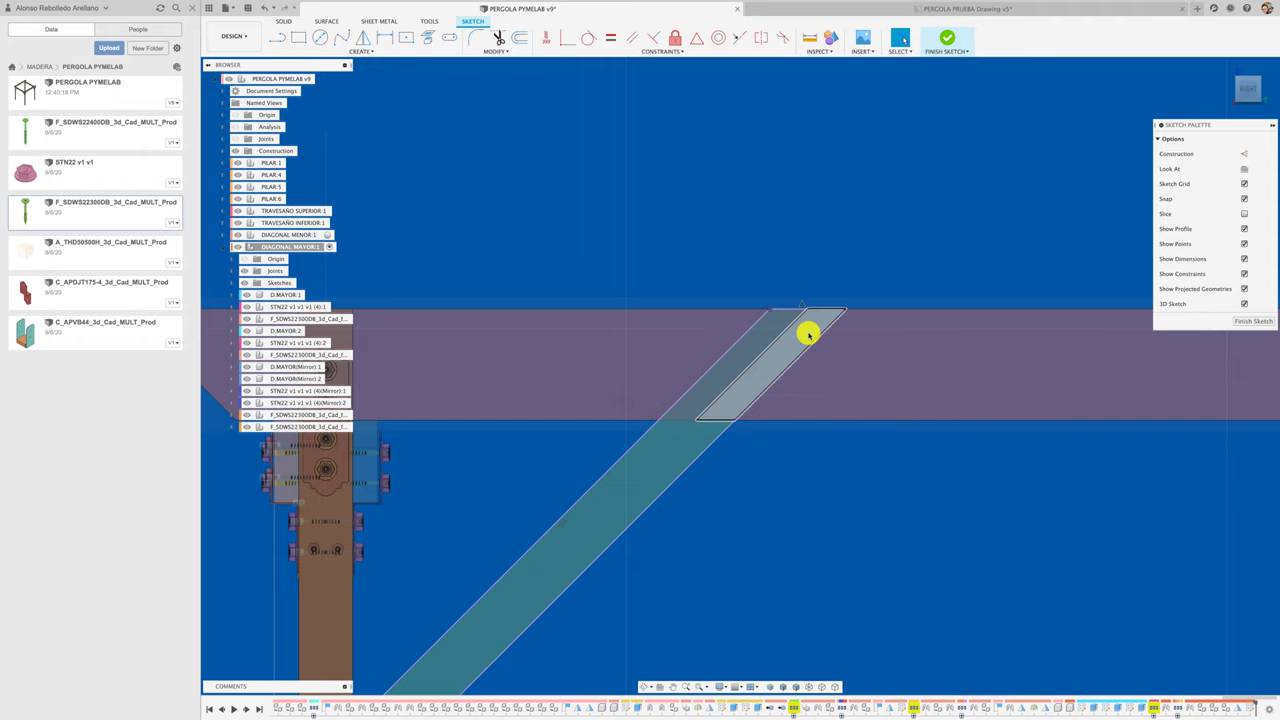
left_click(1244, 154)
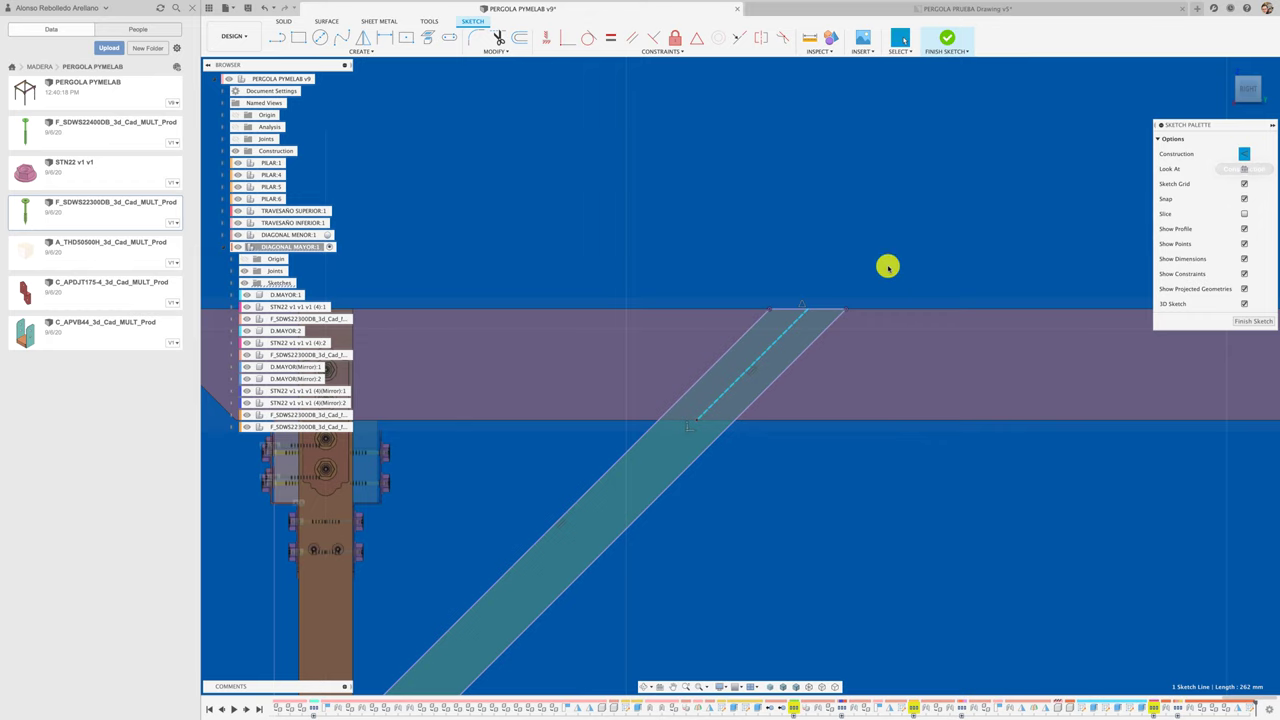
Place two bolt points on the centre line, dimension their distance, and finish the sketch.
scroll(872, 267, "up", 1)
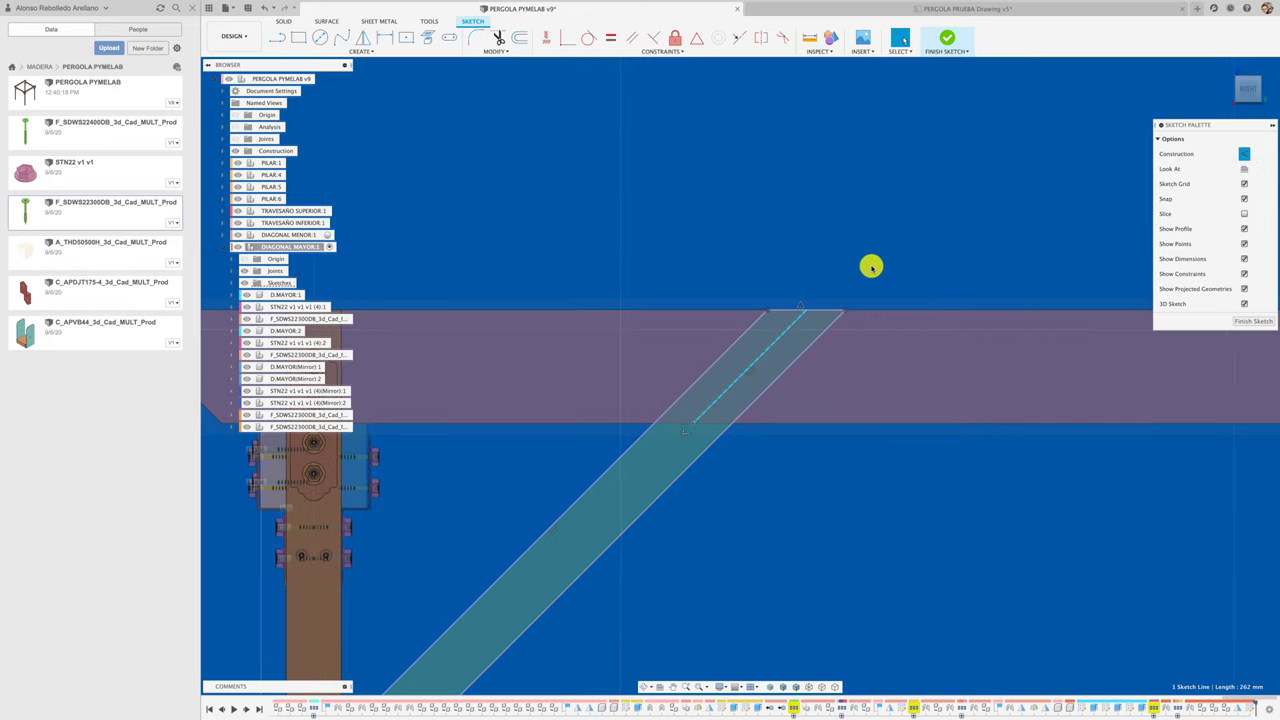
left_click(361, 51)
left_click(294, 163)
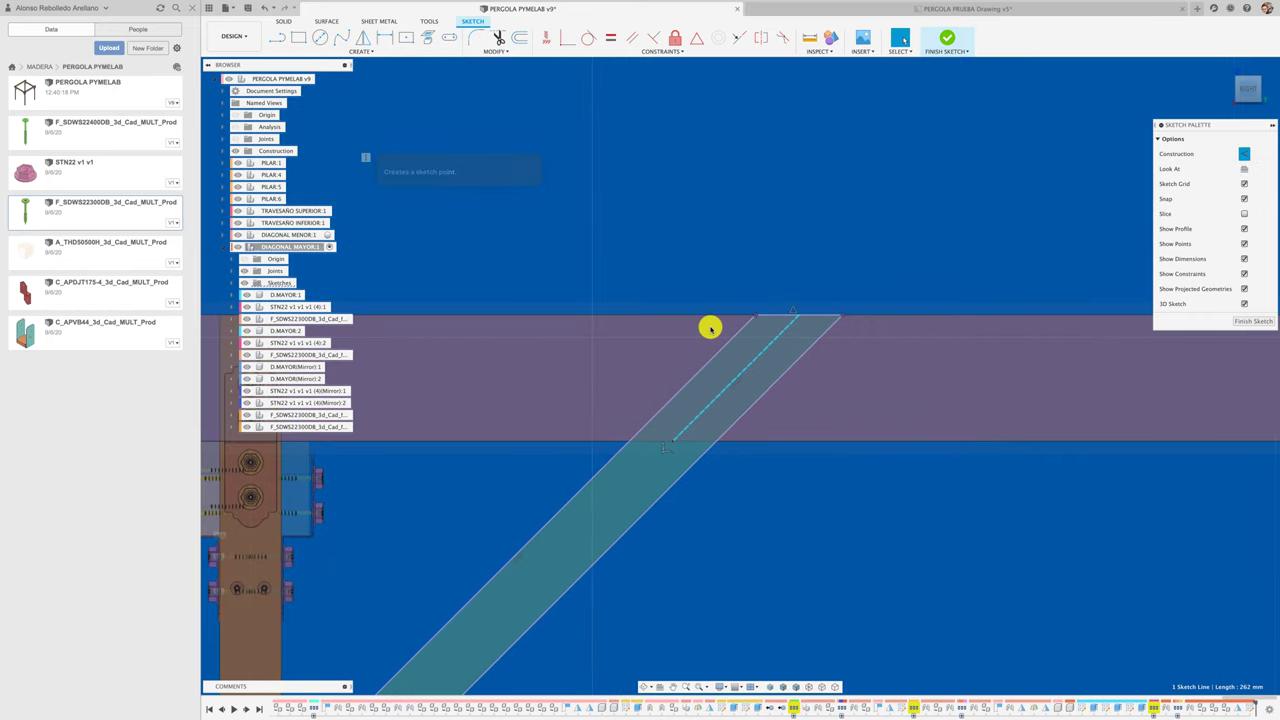
left_click(762, 353)
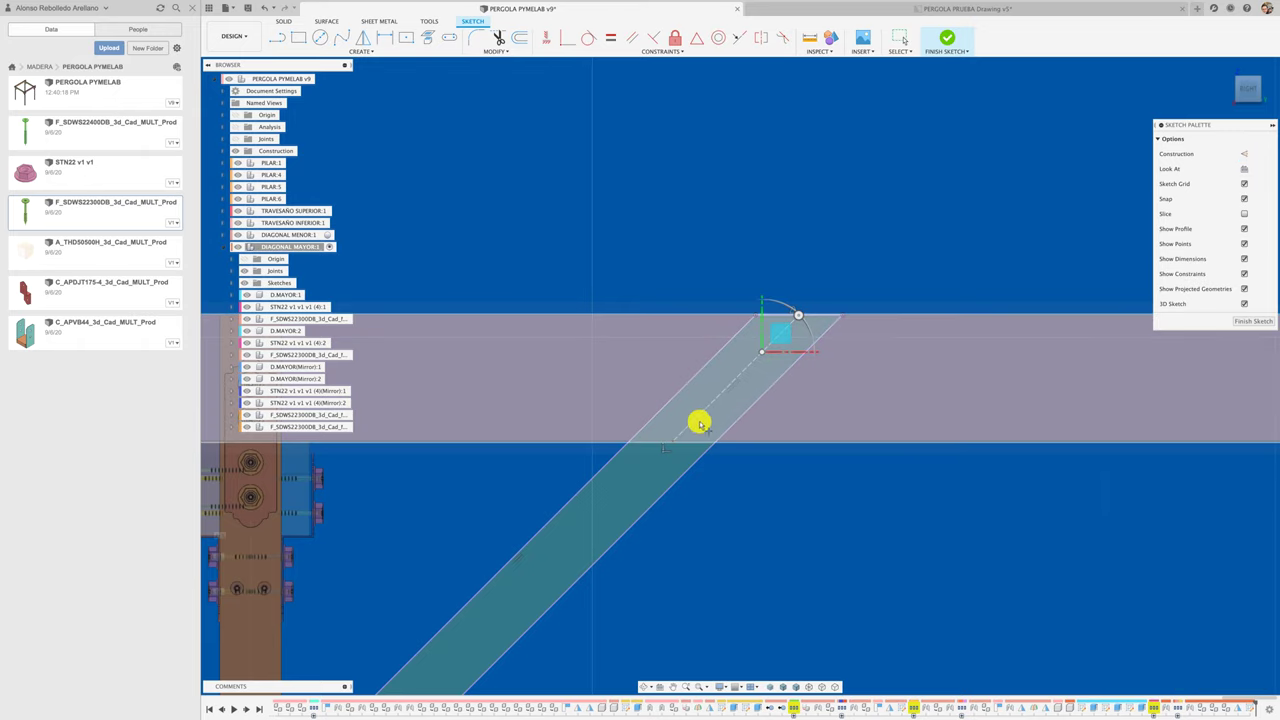
left_click(708, 406)
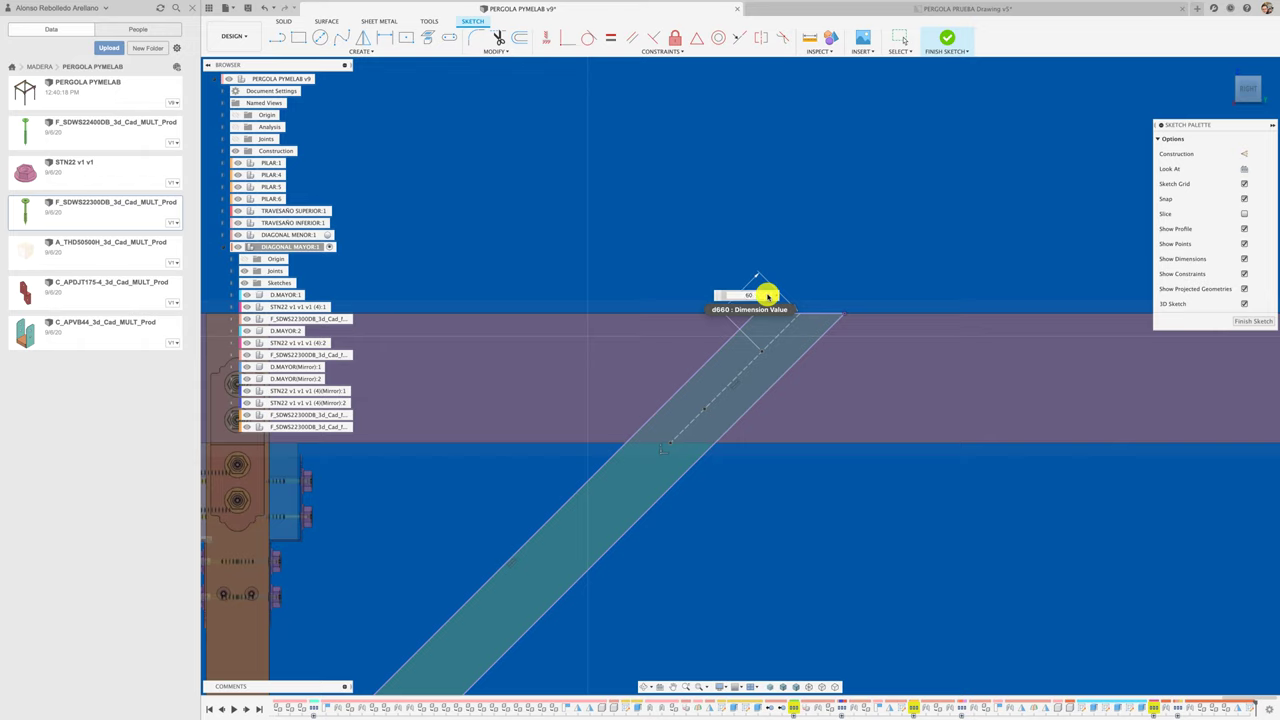
key("d")
left_click(669, 444)
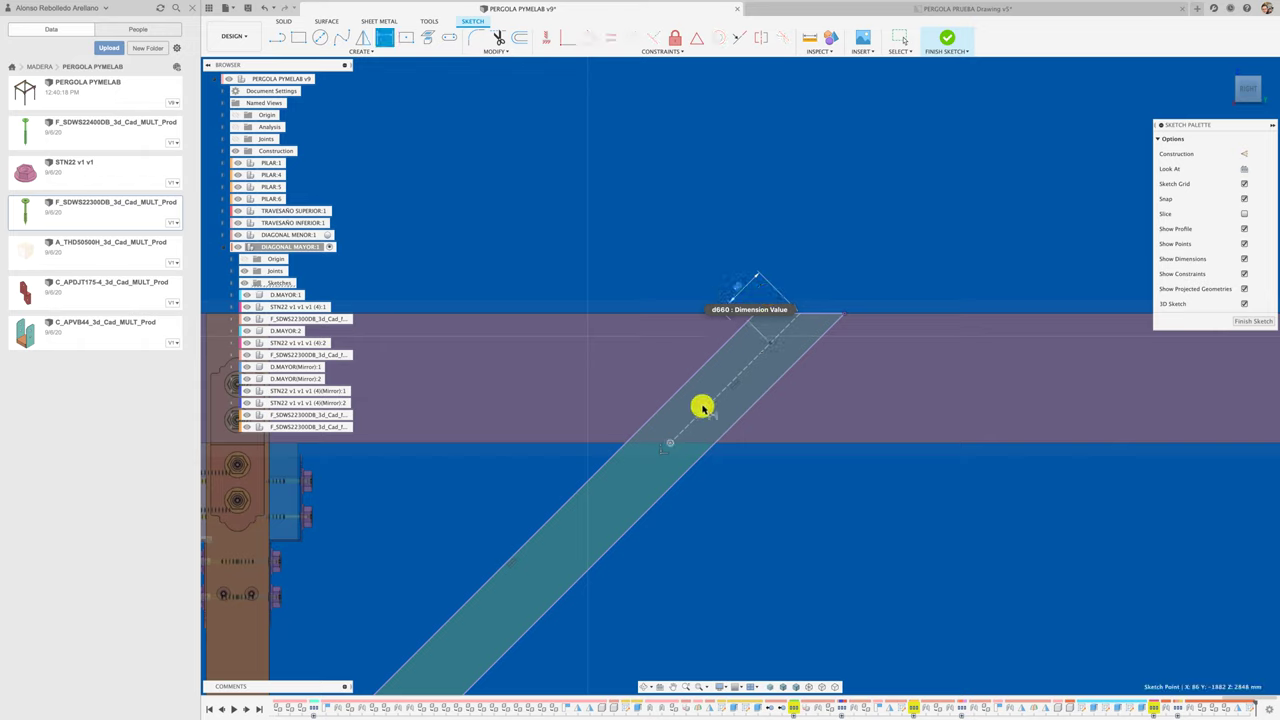
left_click(704, 408)
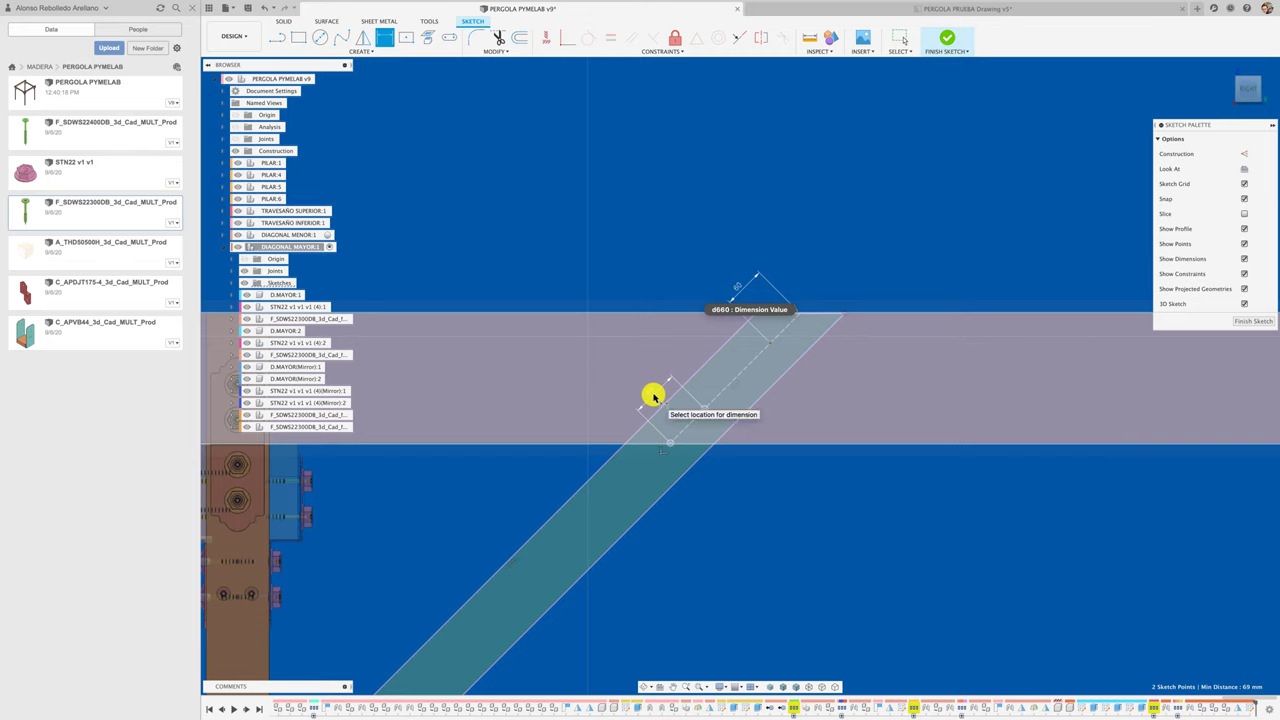
left_click(653, 396)
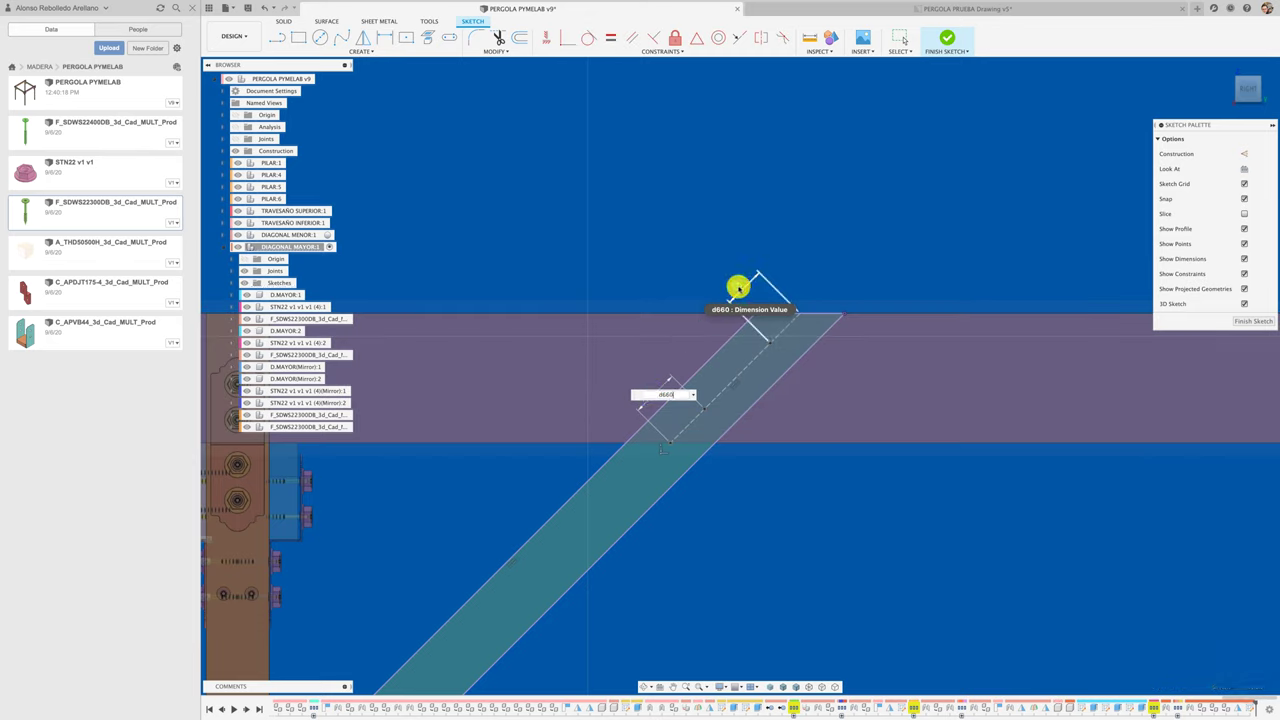
left_click(1245, 321)
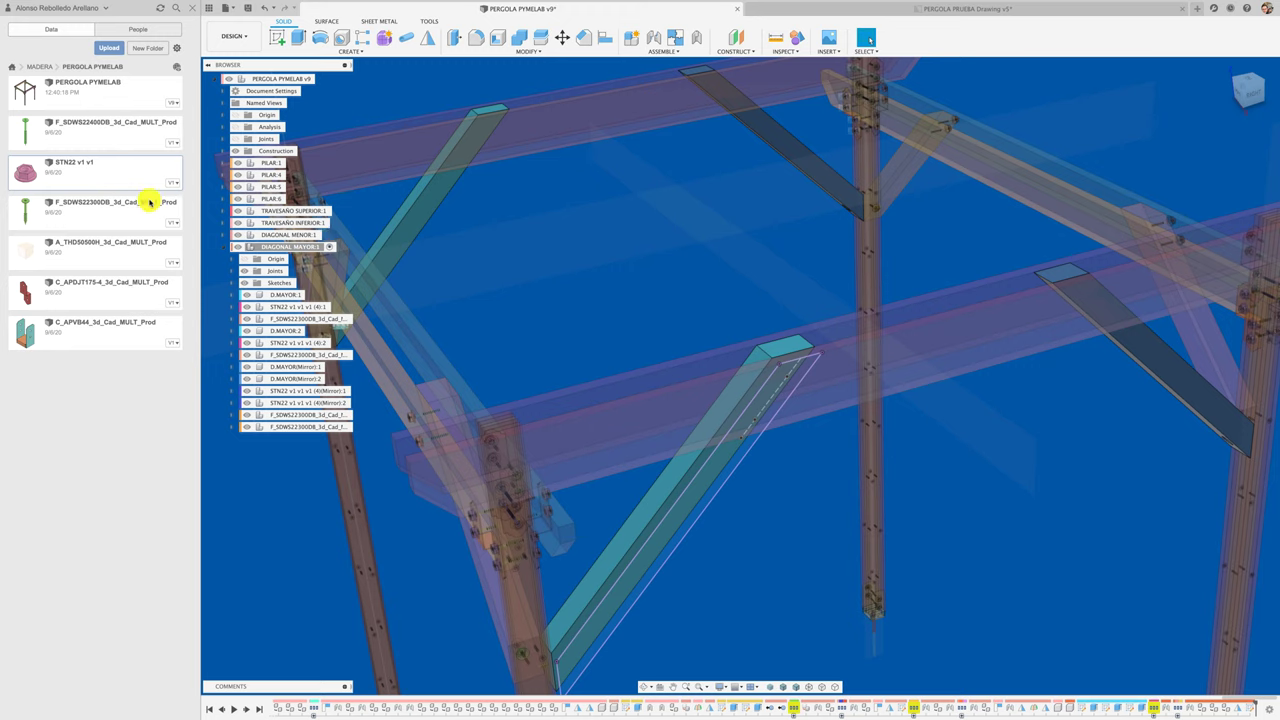
Insert another STN22 nut, move it up to the brace, and rotate it 90° about Y.
right_click(128, 176)
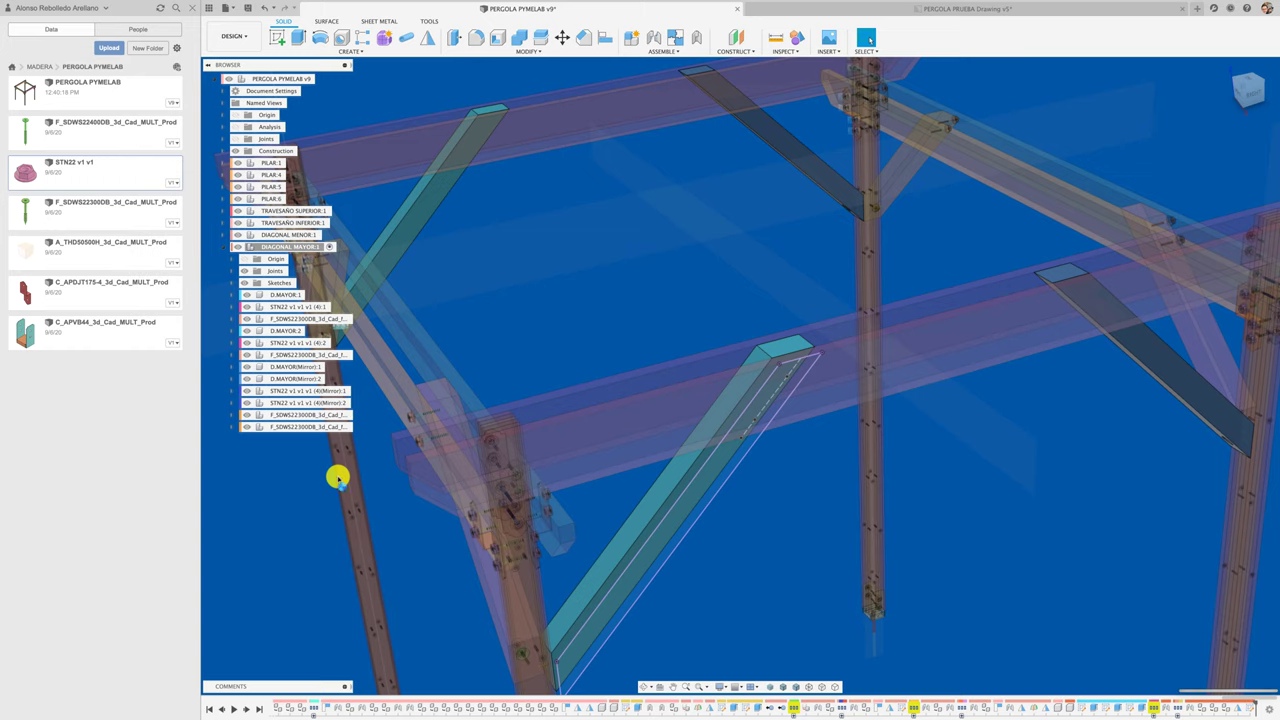
scroll(686, 505, "down", 10)
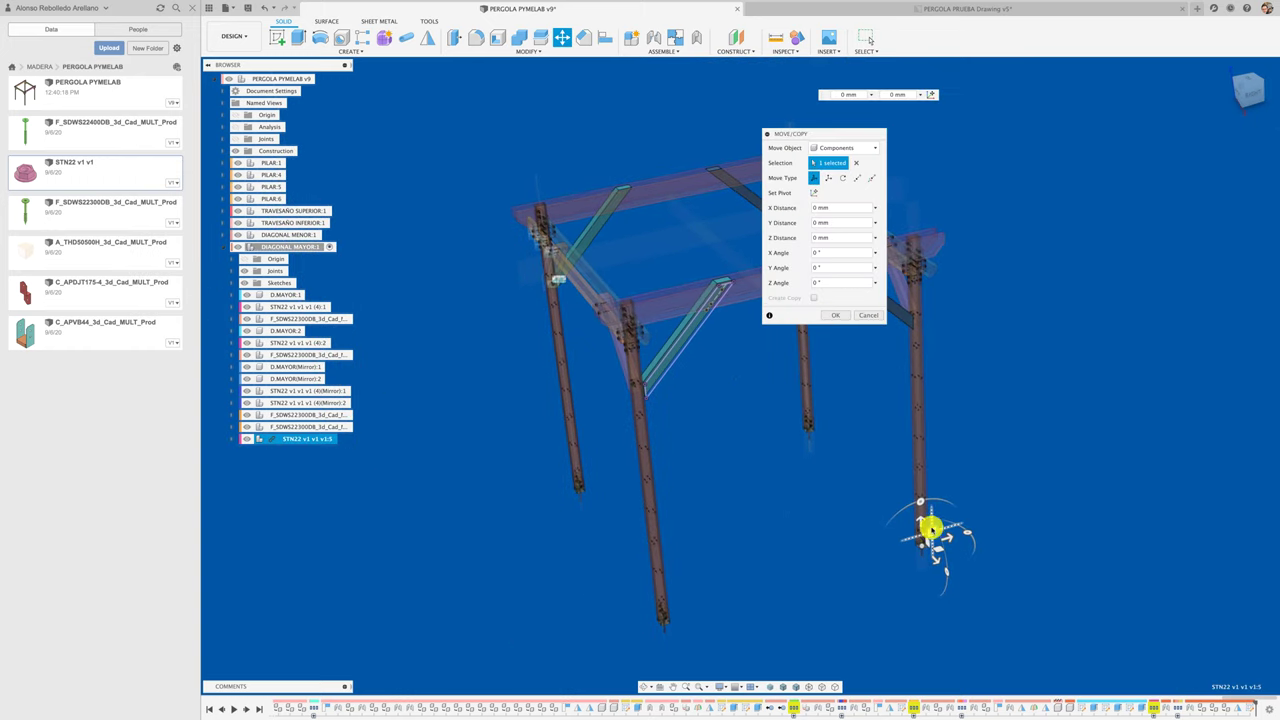
left_click_drag(931, 530, 745, 340)
scroll(746, 350, "up", 2)
scroll(748, 368, "up", 3)
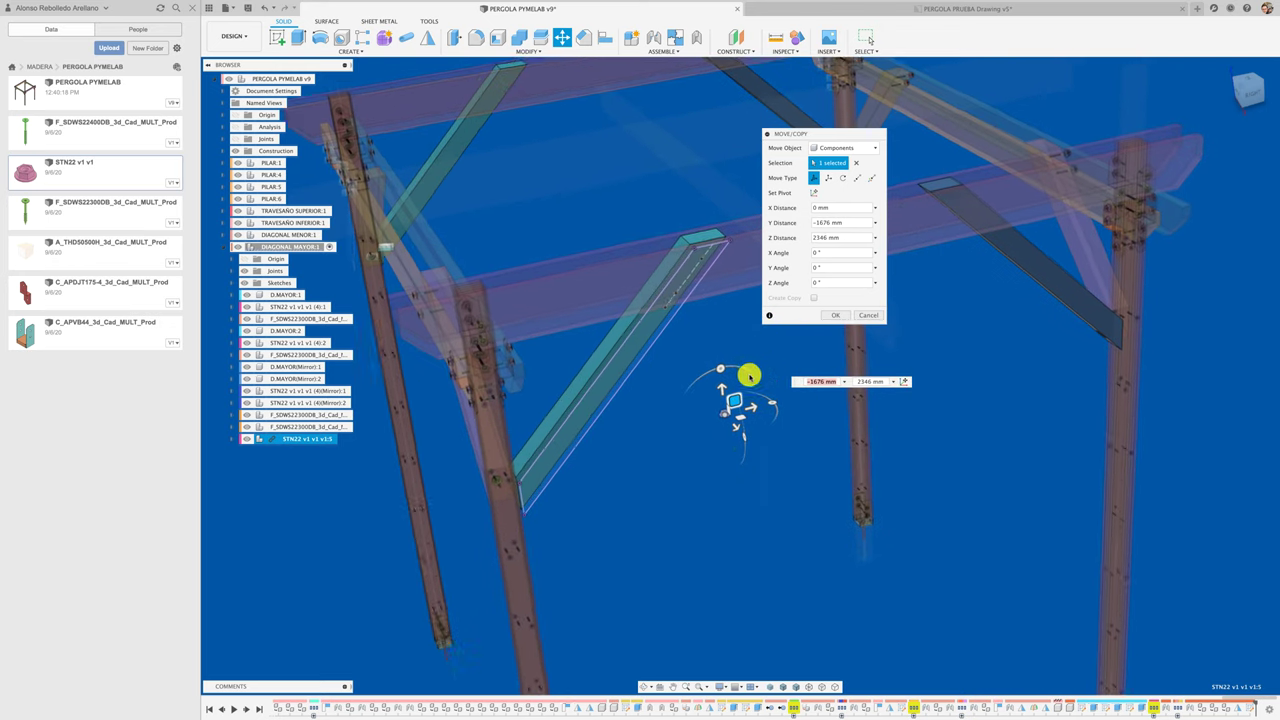
scroll(748, 372, "up", 3)
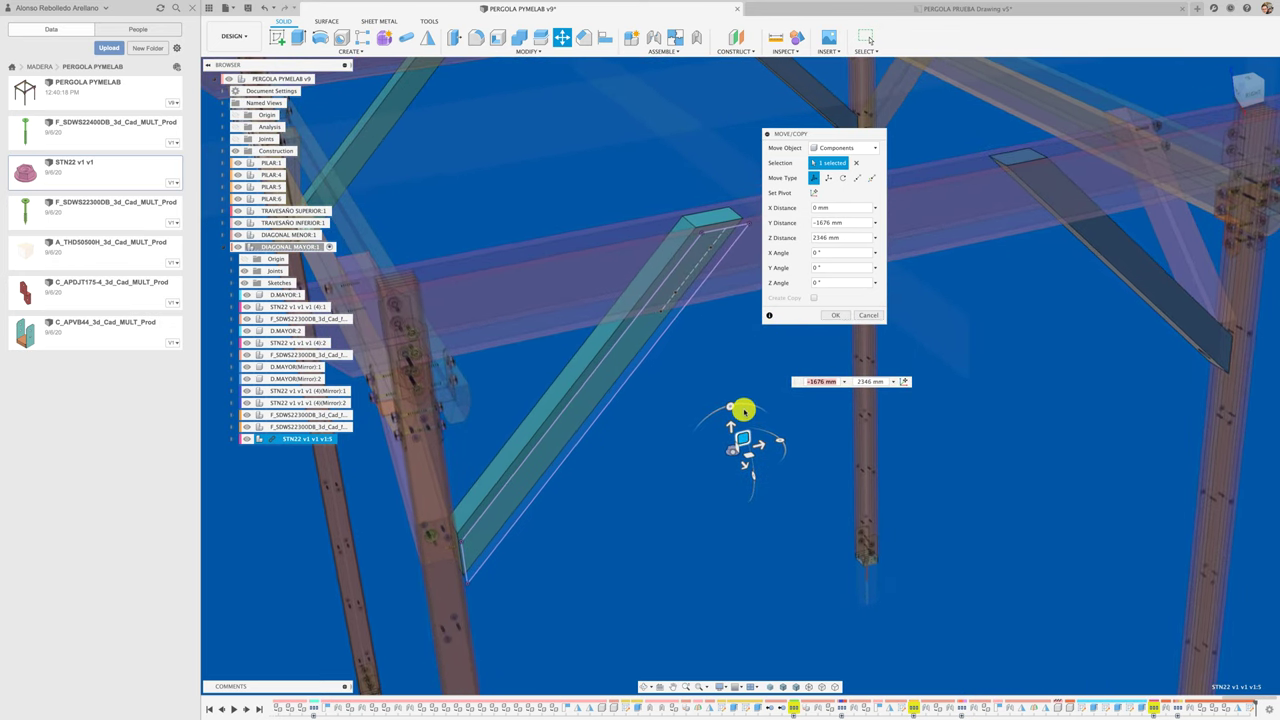
left_click_drag(754, 477, 715, 506)
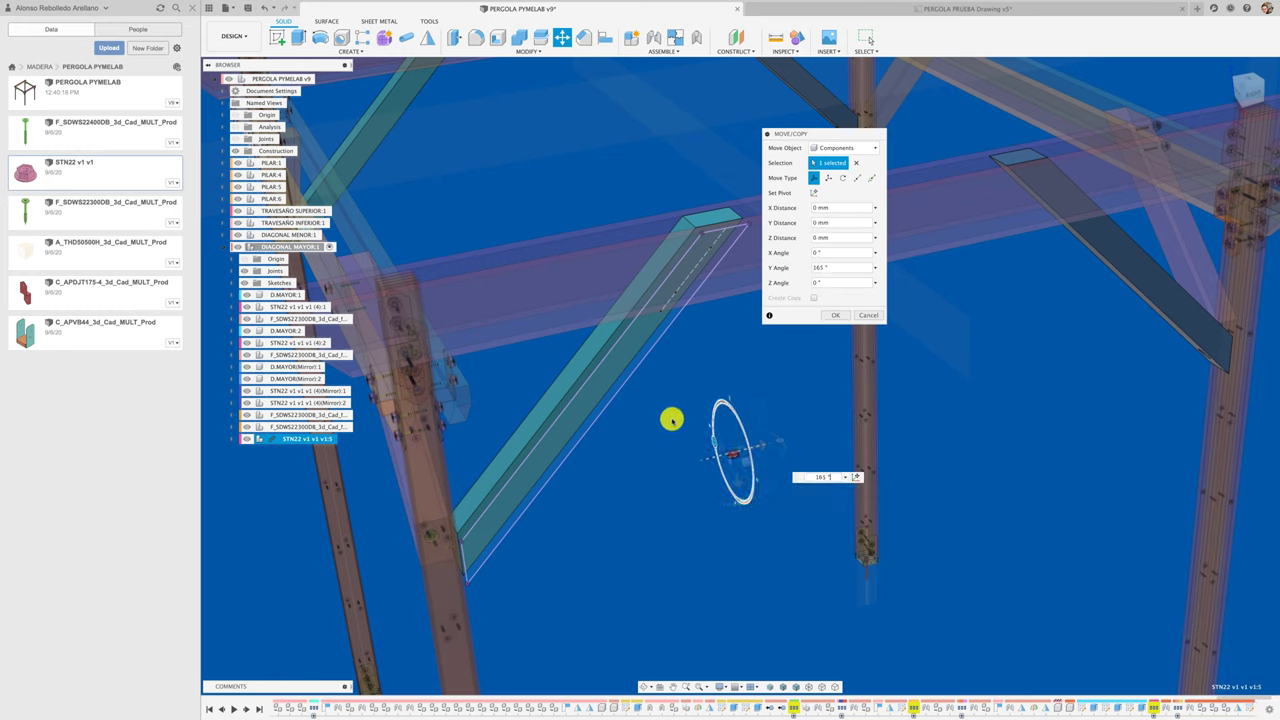
mouse_move(674, 414)
left_mouse_down()
mouse_move(708, 551)
mouse_move(754, 595)
left_mouse_up()
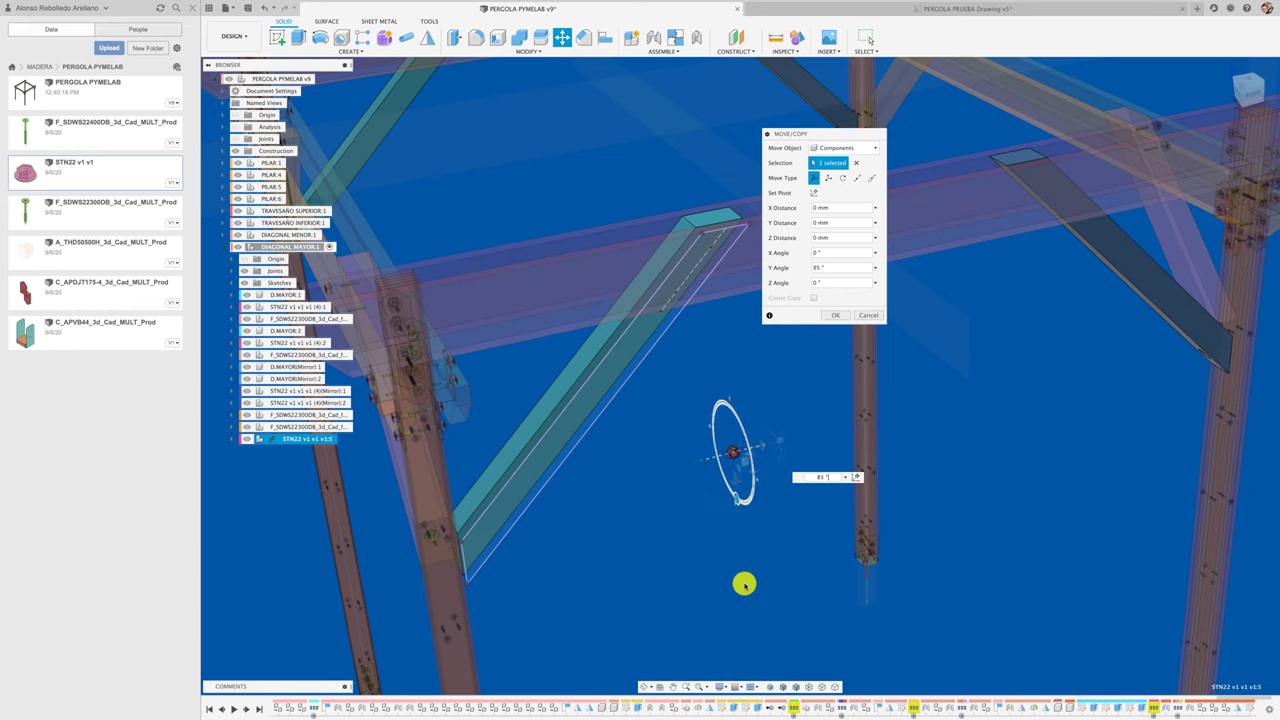
left_click_drag(751, 591, 760, 551)
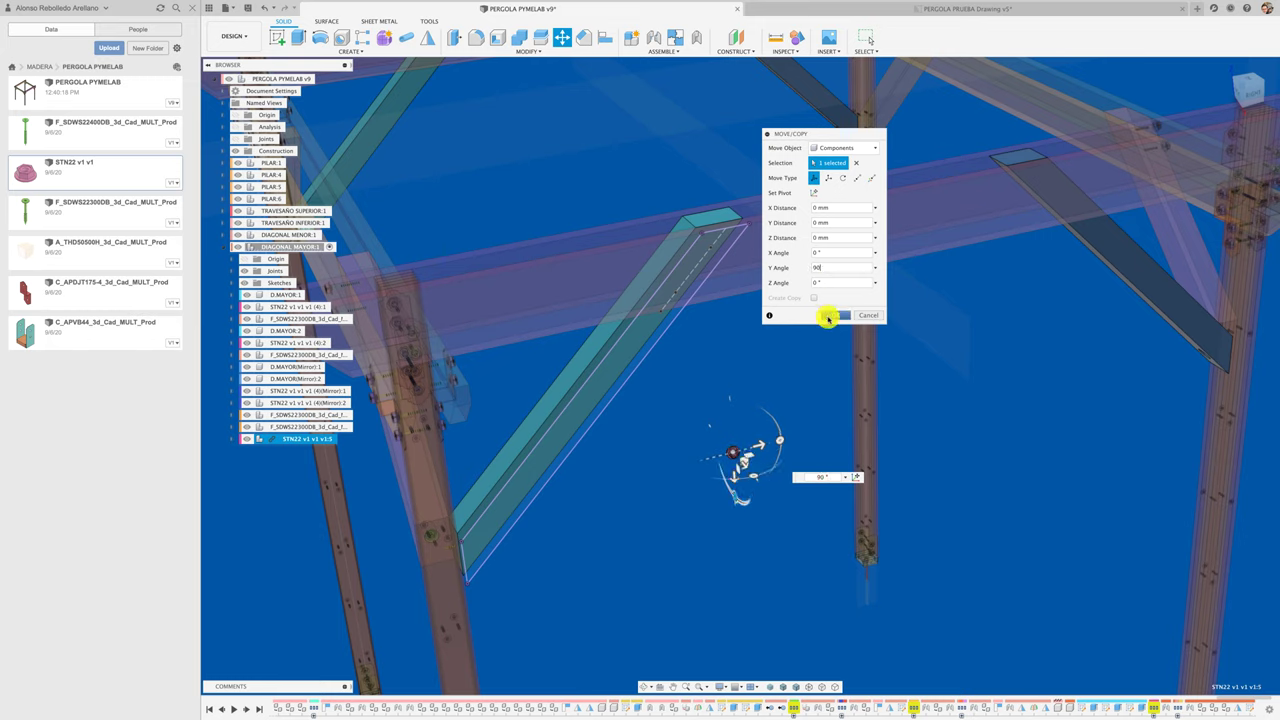
right_click(309, 437)
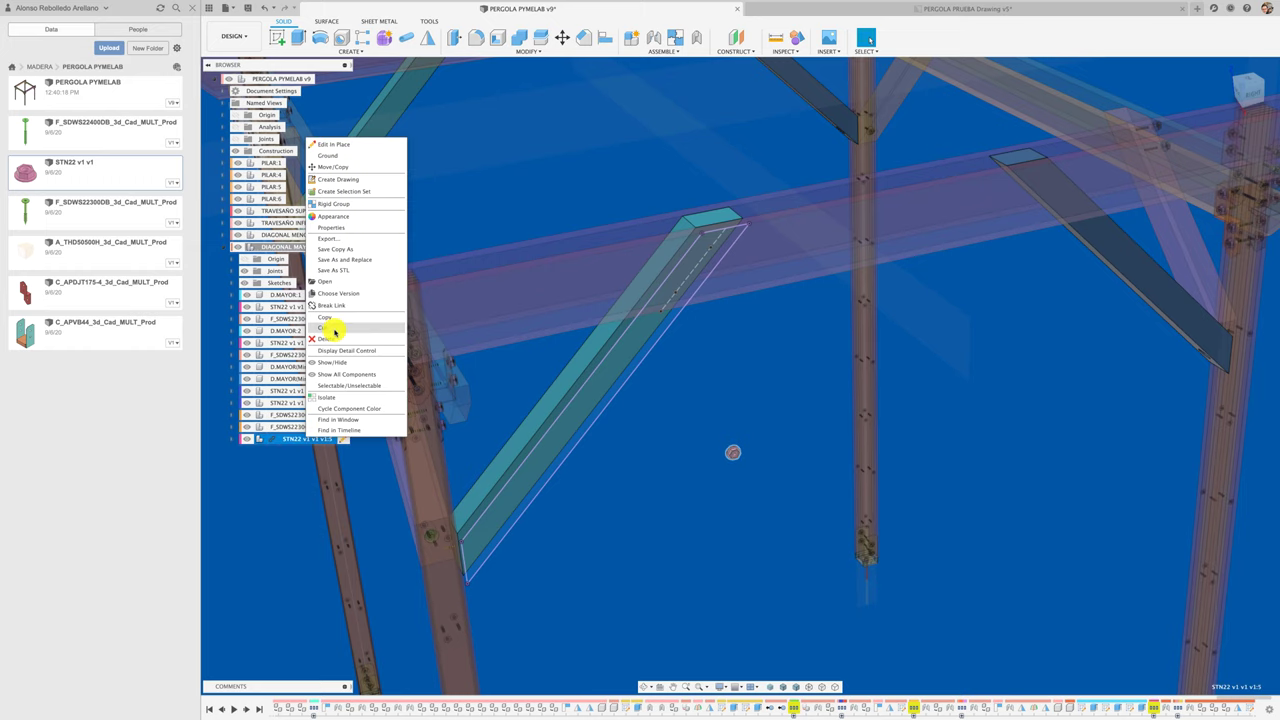
Copy the nut, then joint it onto the brace's upper bolt point.
left_click(334, 308)
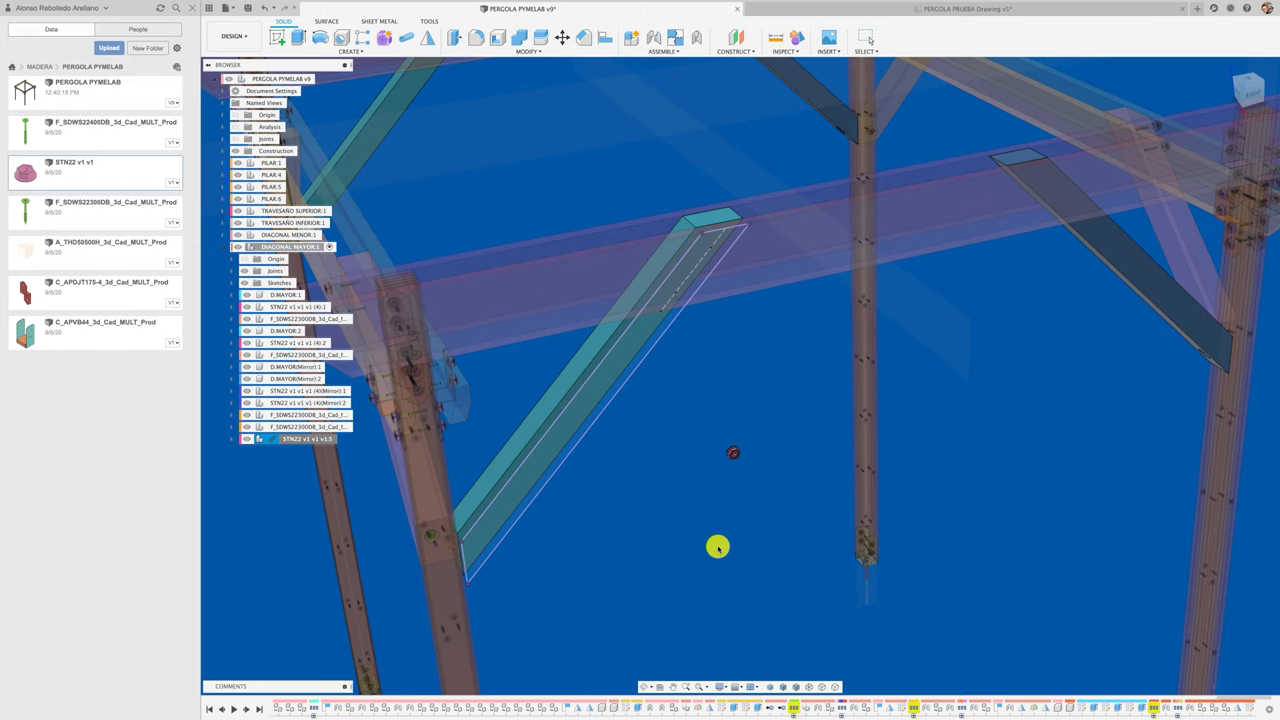
scroll(718, 547, "up", 1)
scroll(720, 540, "up", 2)
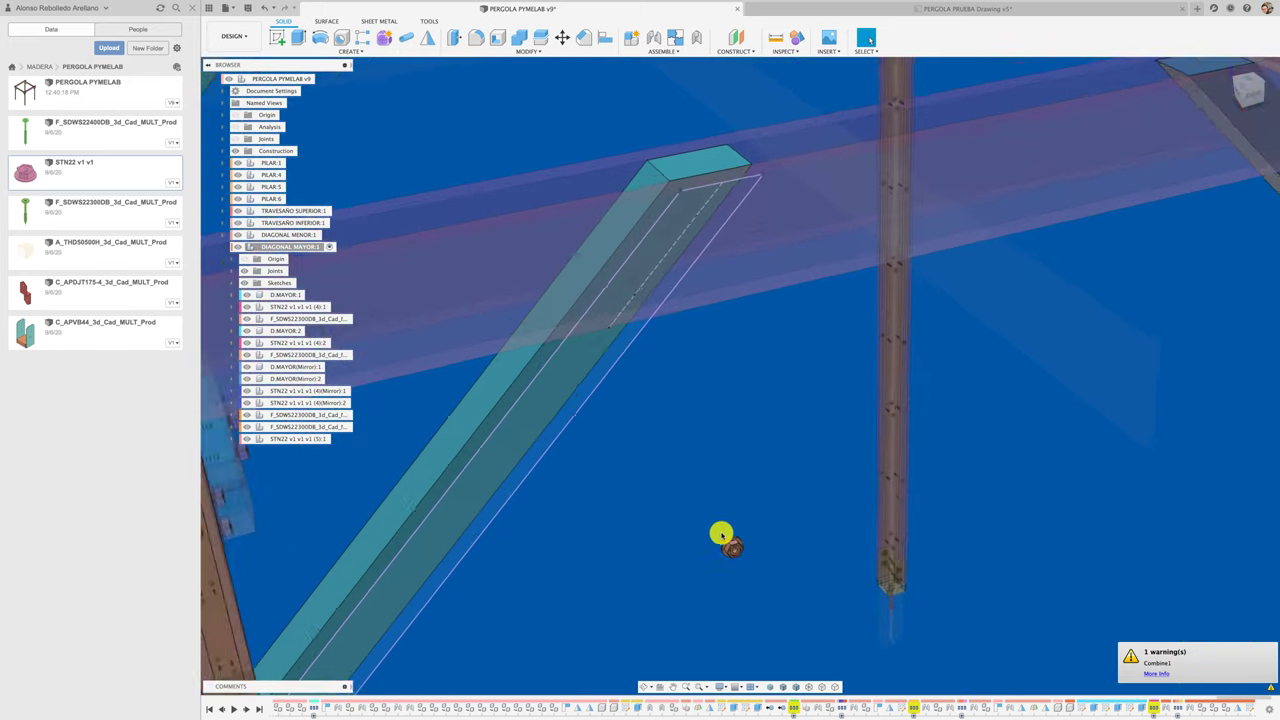
scroll(722, 534, "up", 2)
scroll(722, 534, "up", 2)
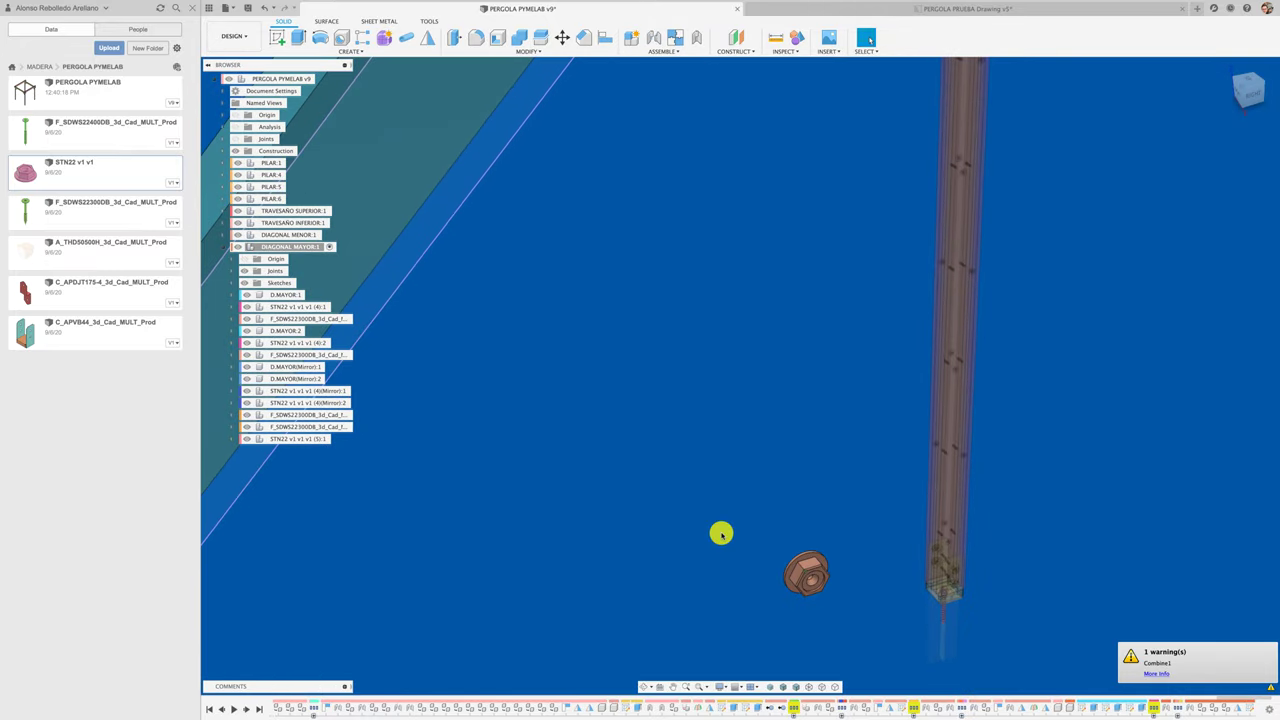
key("j")
left_click(800, 556)
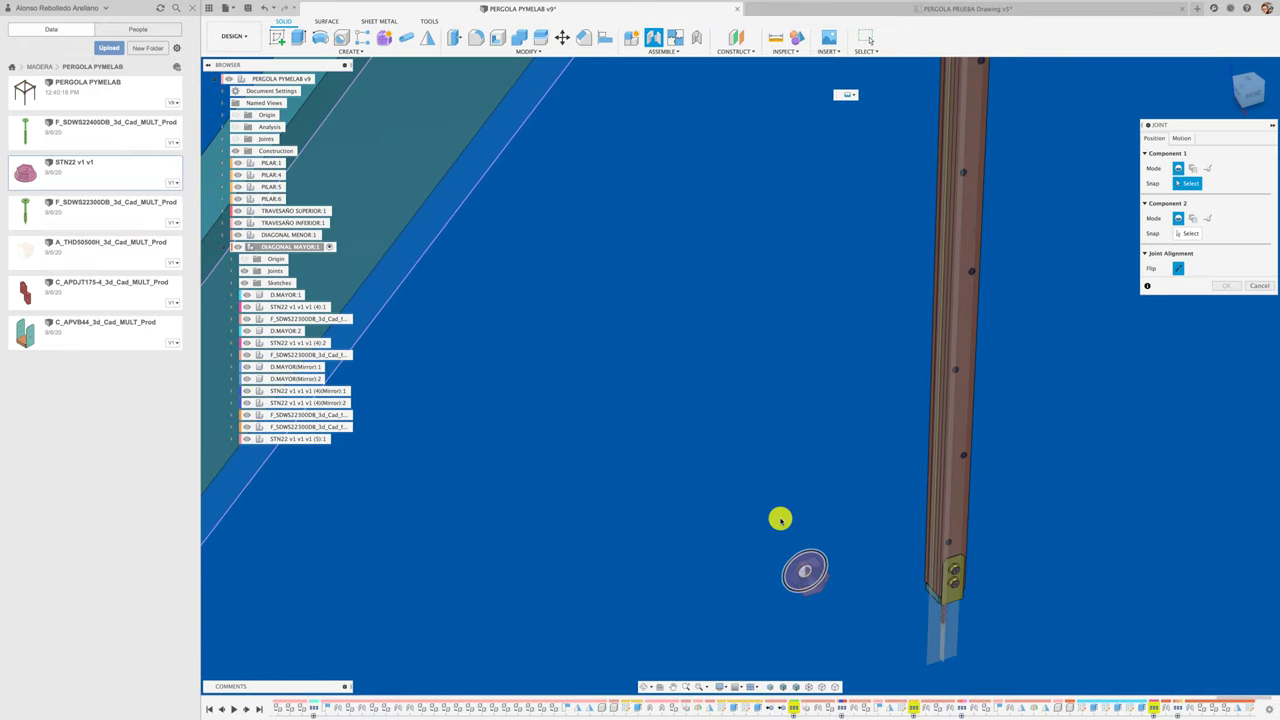
scroll(775, 512, "down", 3)
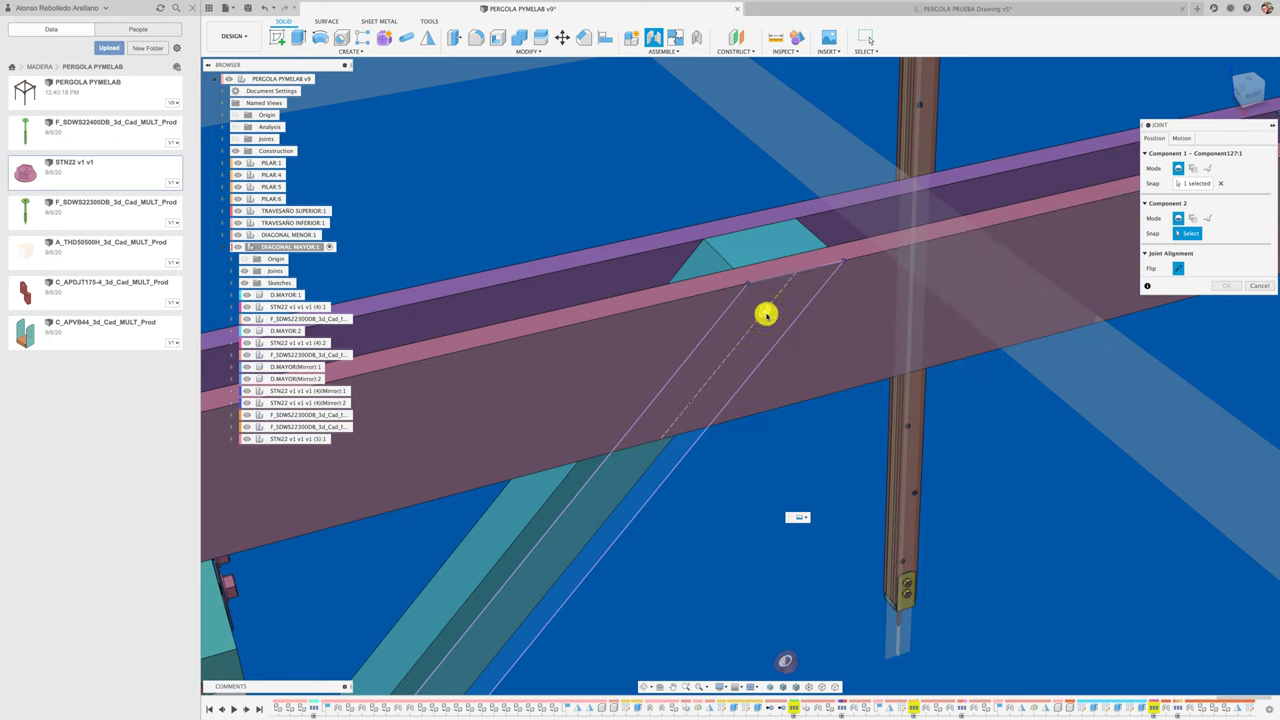
left_click(766, 331)
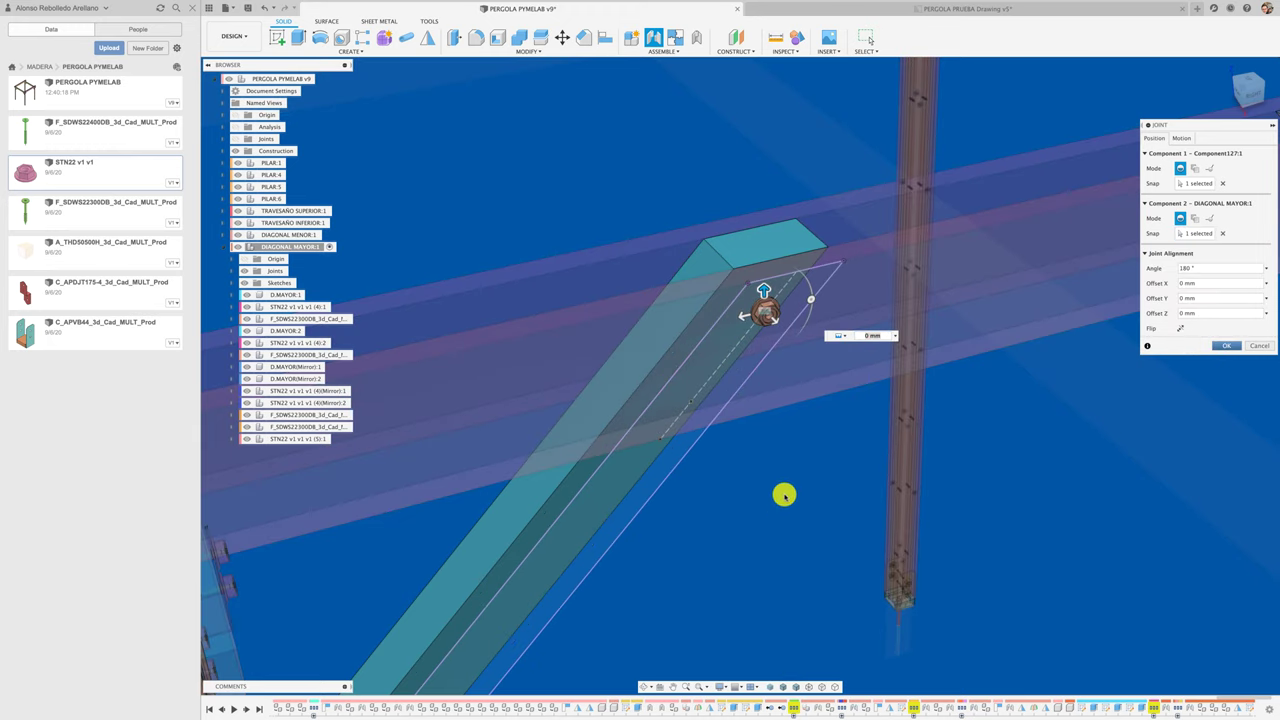
key("Return")
Paste a second copy of the STN22 nut.
scroll(784, 495, "down", 2)
scroll(700, 488, "down", 4)
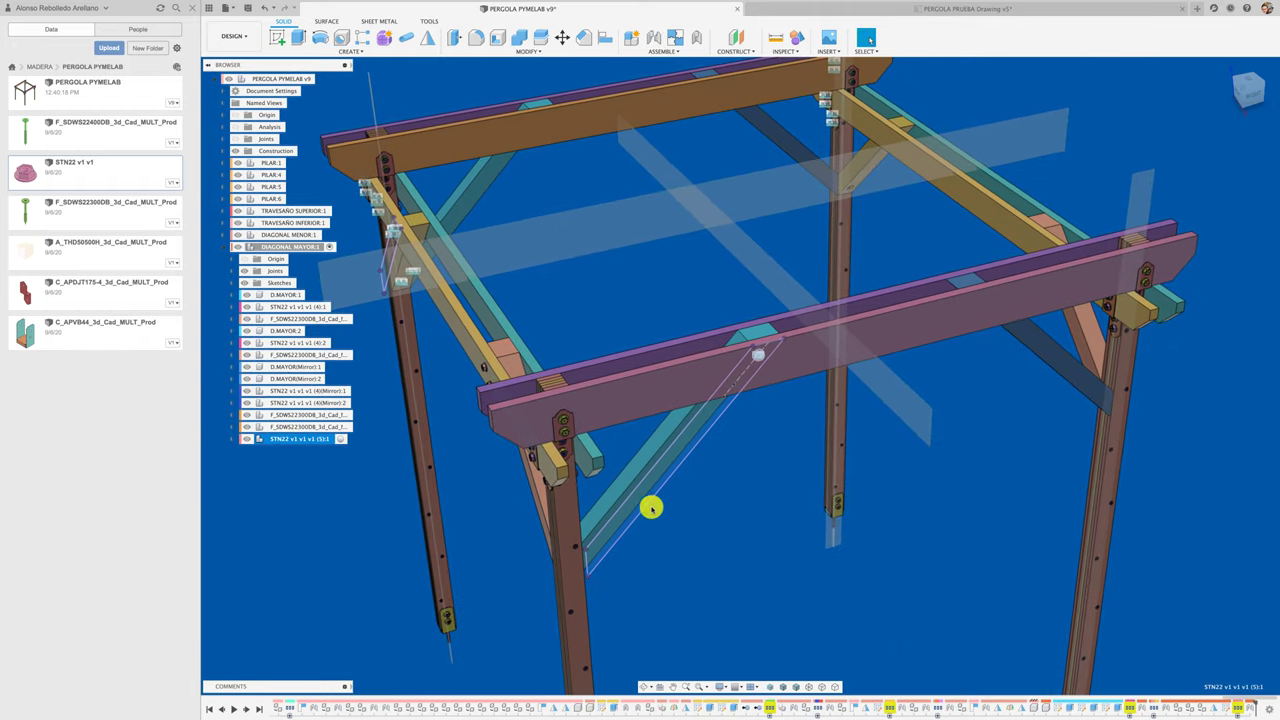
key("ctrl+v")
scroll(743, 494, "up", 2)
Shift the new STN22 nut copy 207 mm along X.
scroll(755, 520, "up", 2)
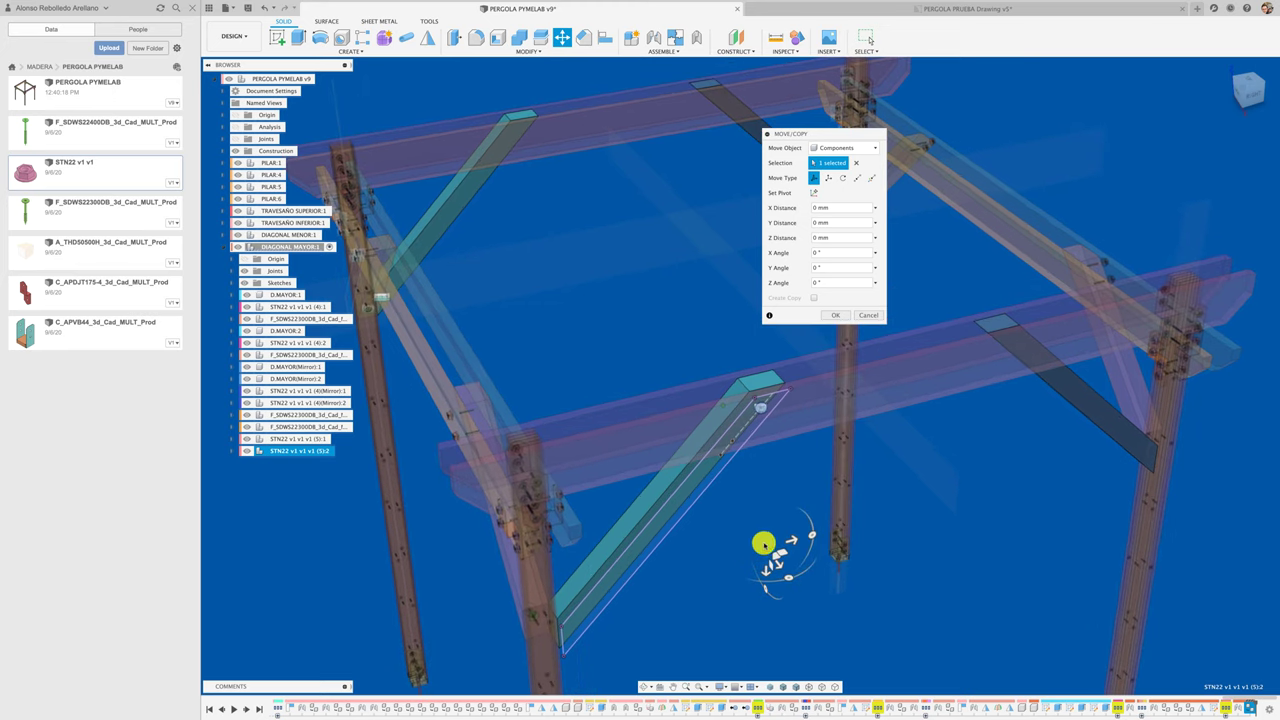
left_click_drag(764, 572, 780, 487)
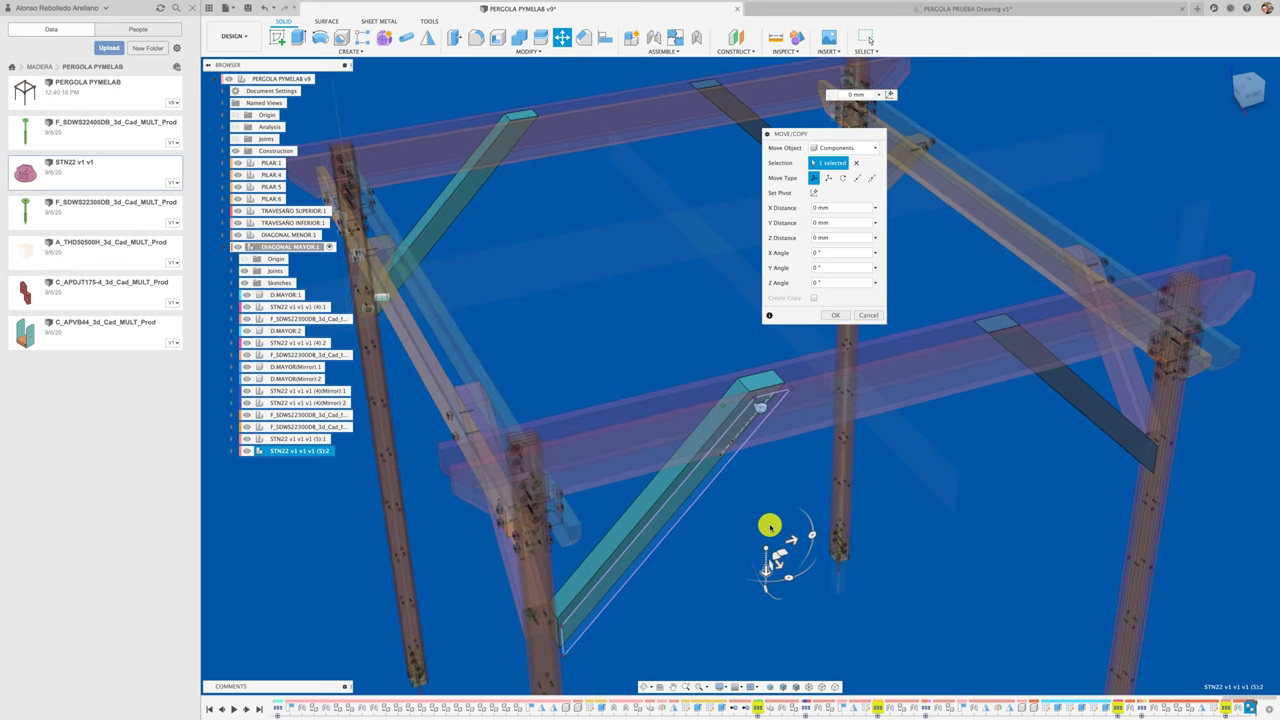
left_click(838, 316)
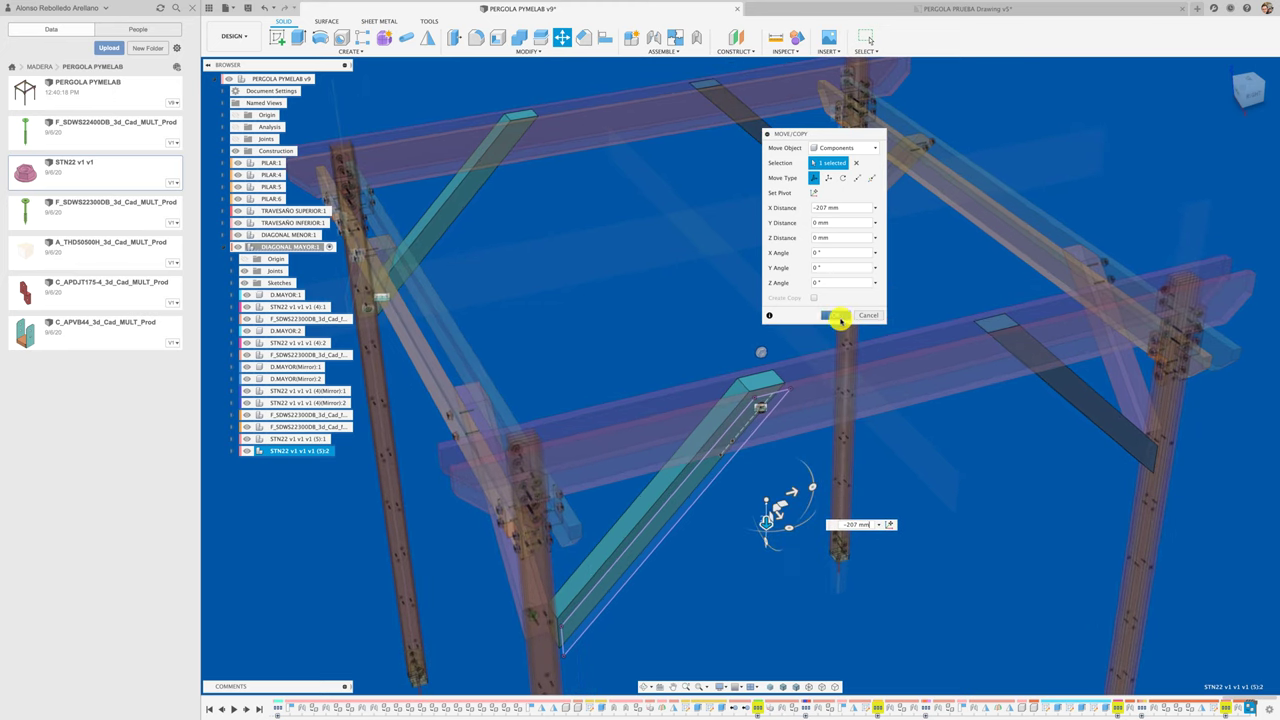
scroll(800, 366, "up", 3)
scroll(770, 345, "up", 2)
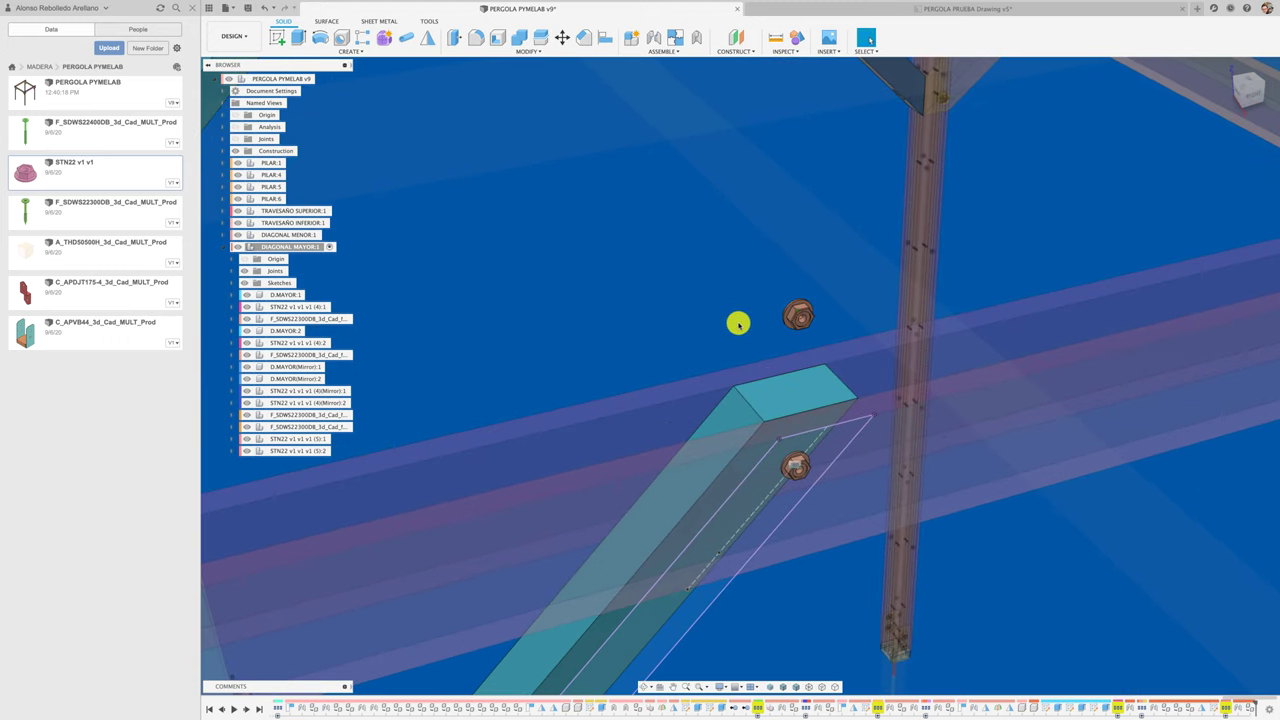
Joint the nut to its snap point on the DIAGONAL MAYOR brace.
key("j")
scroll(786, 286, "up", 3)
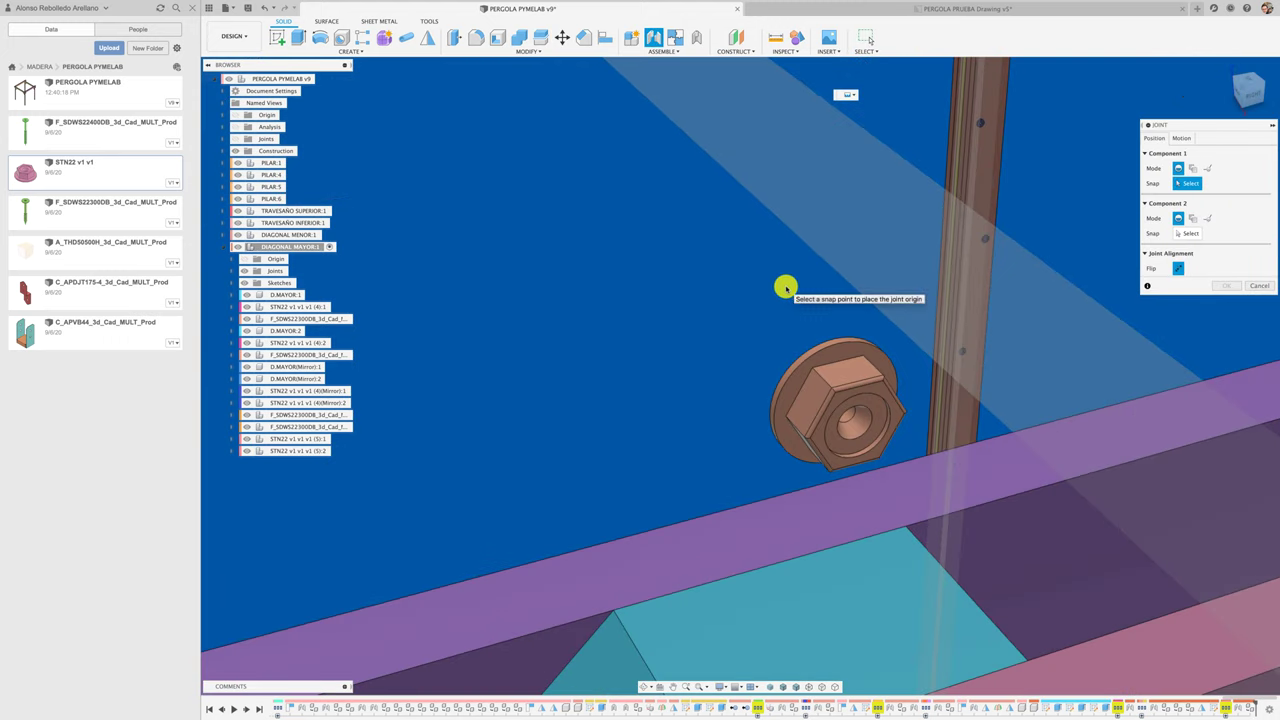
left_click(803, 350)
scroll(737, 328, "down", 3)
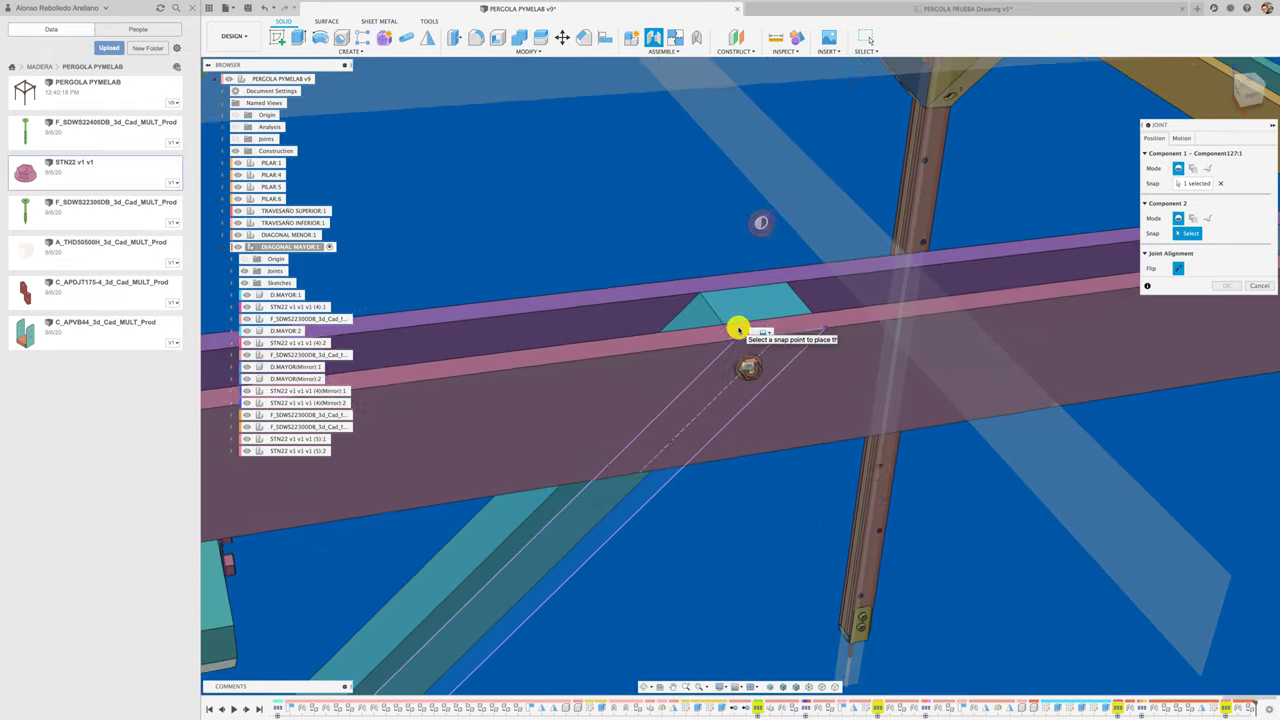
scroll(715, 360, "down", 2)
left_click(669, 412)
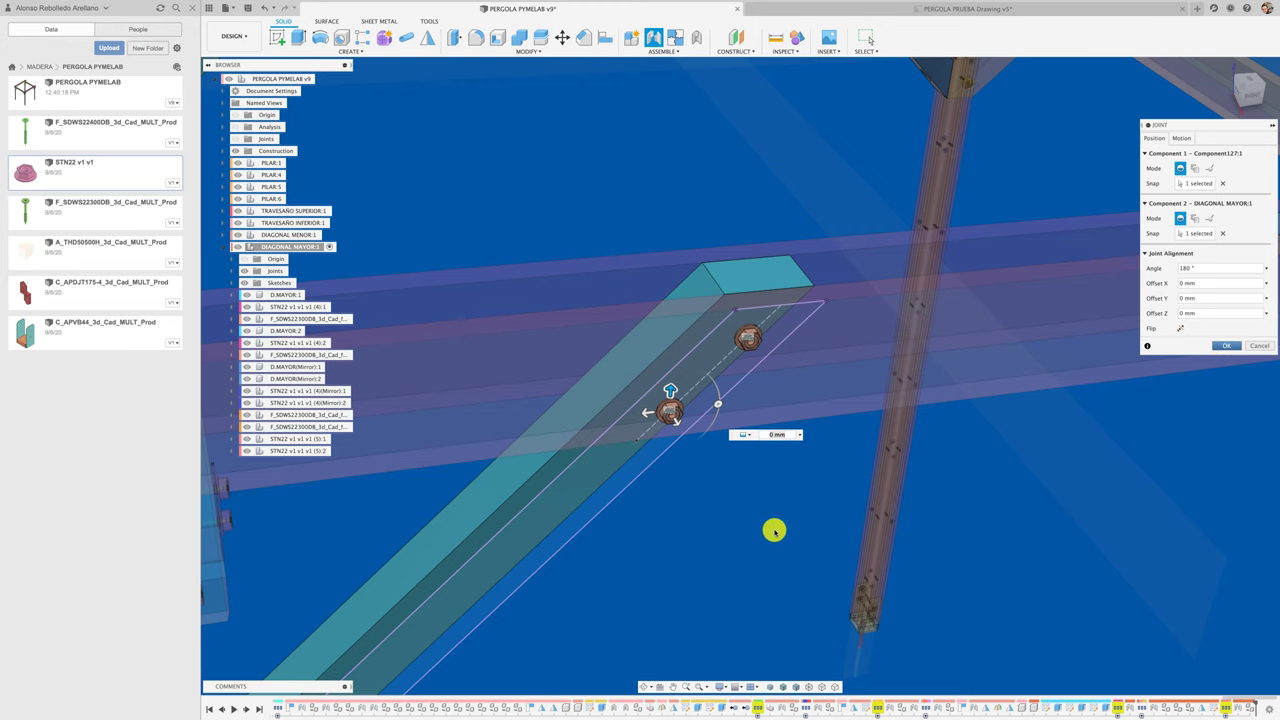
key("Return")
scroll(751, 514, "down", 5)
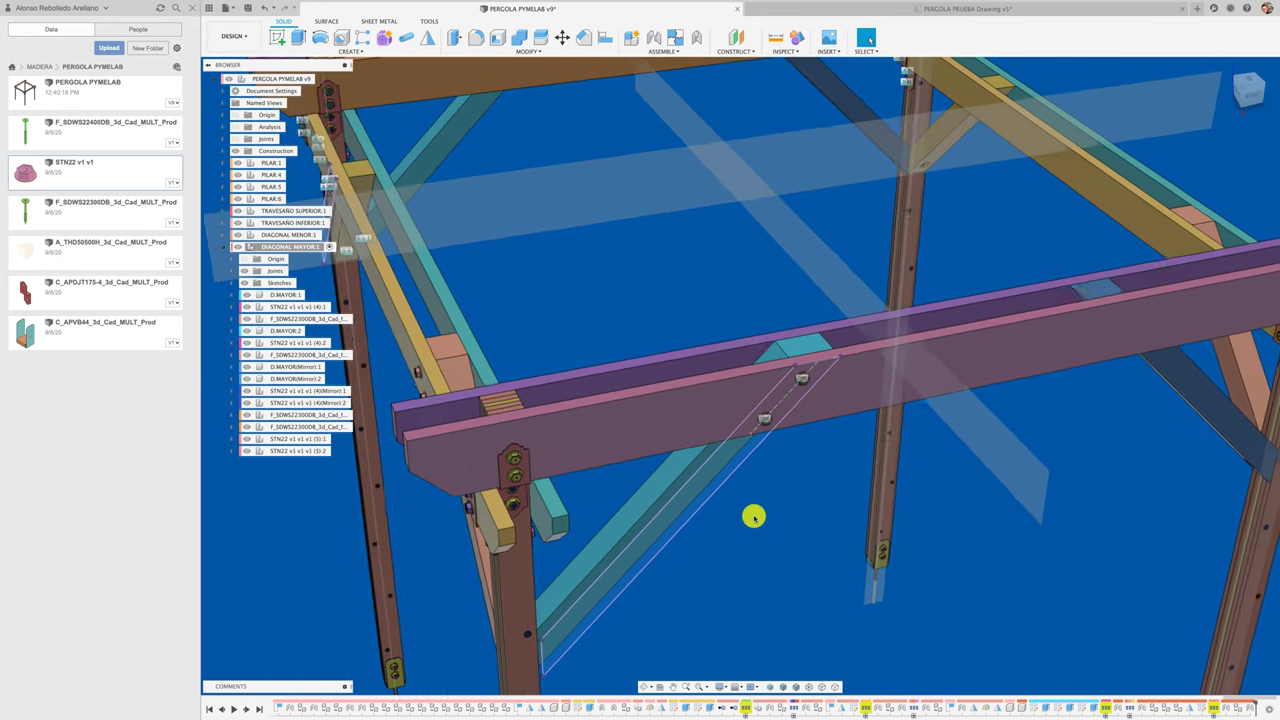
Insert the F_SDWS22400DB screw and move it along X beside the diagonal brace.
right_click(129, 135)
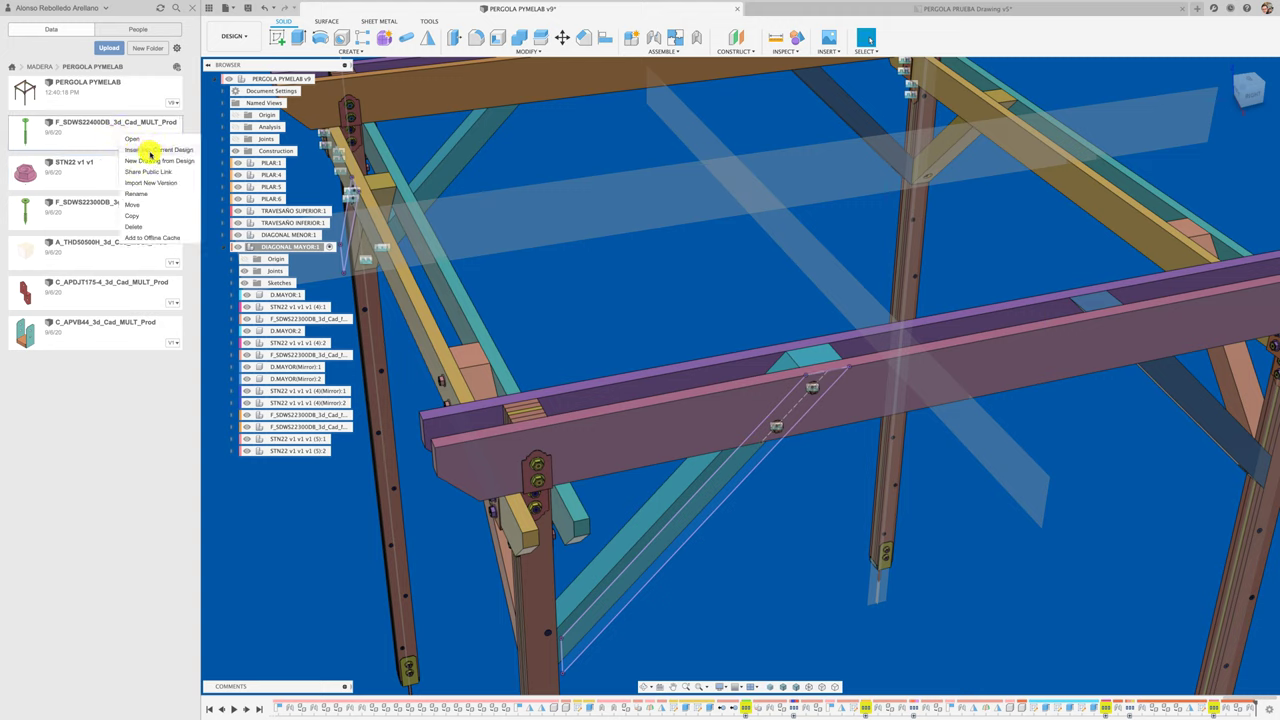
left_click(150, 150)
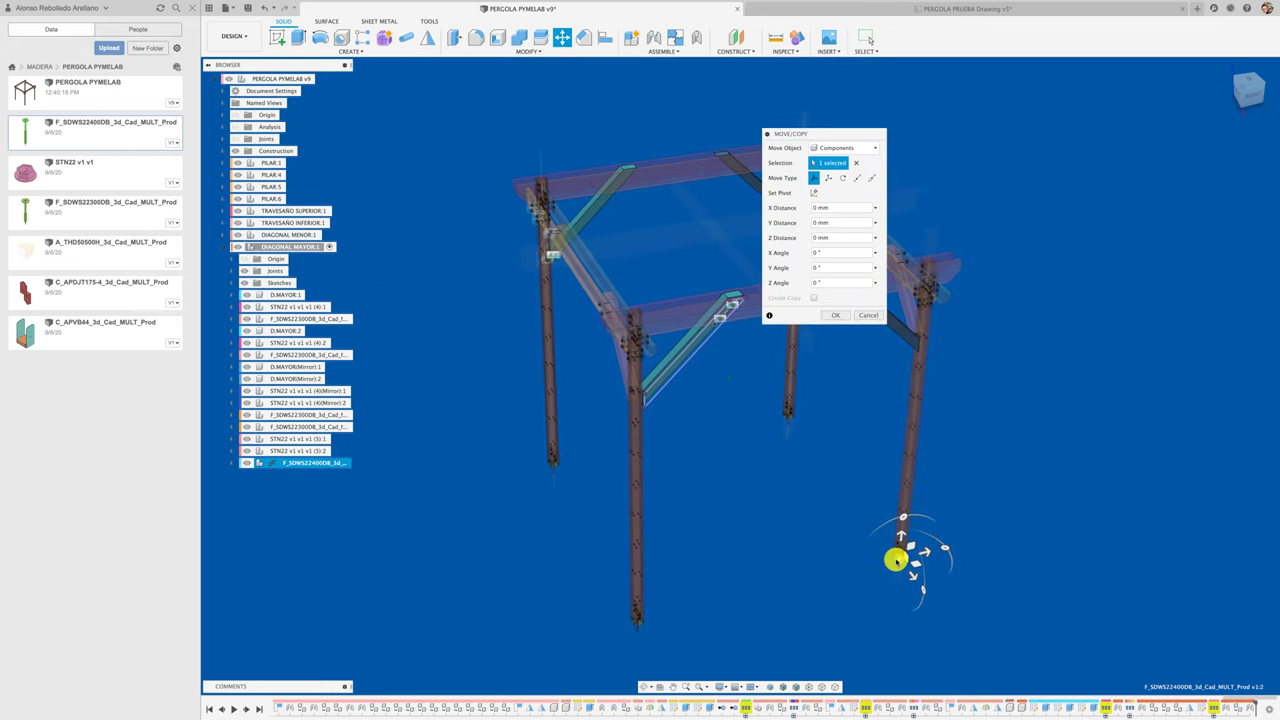
mouse_move(913, 566)
left_mouse_down()
mouse_move(752, 414)
mouse_move(740, 354)
left_mouse_up()
scroll(735, 375, "up", 5)
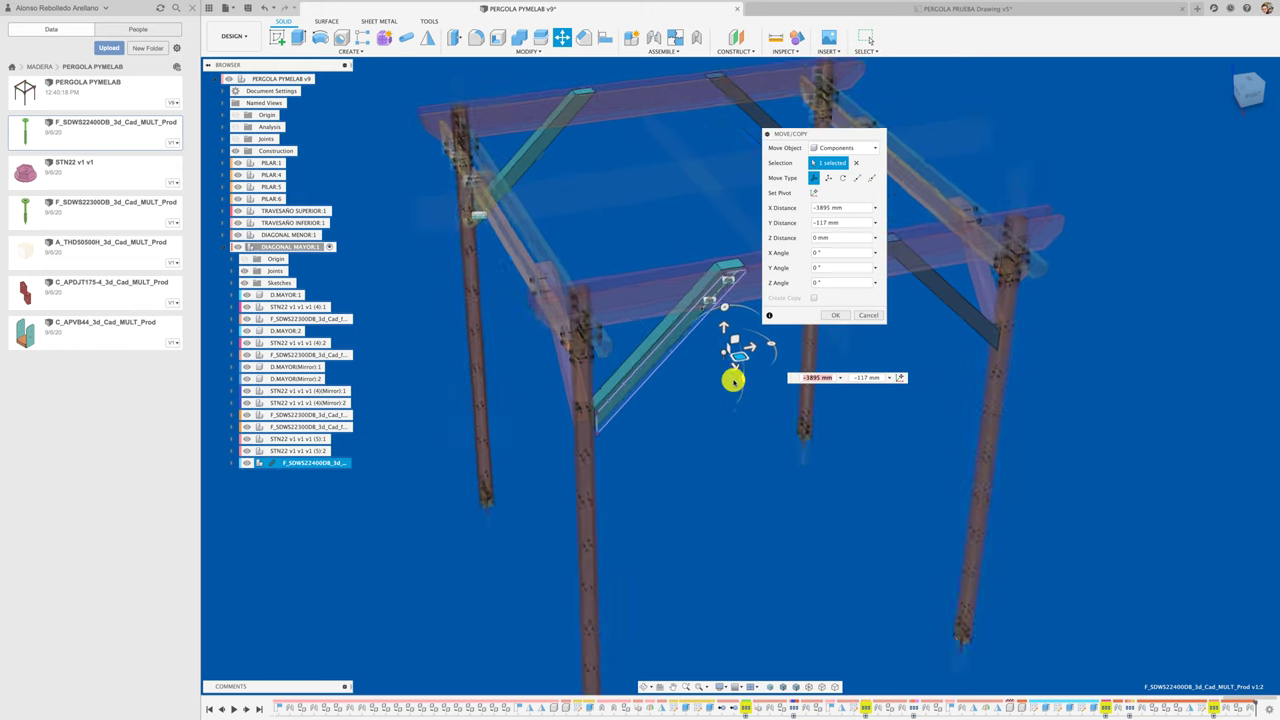
middle_click_drag(735, 388, 640, 397, "shift")
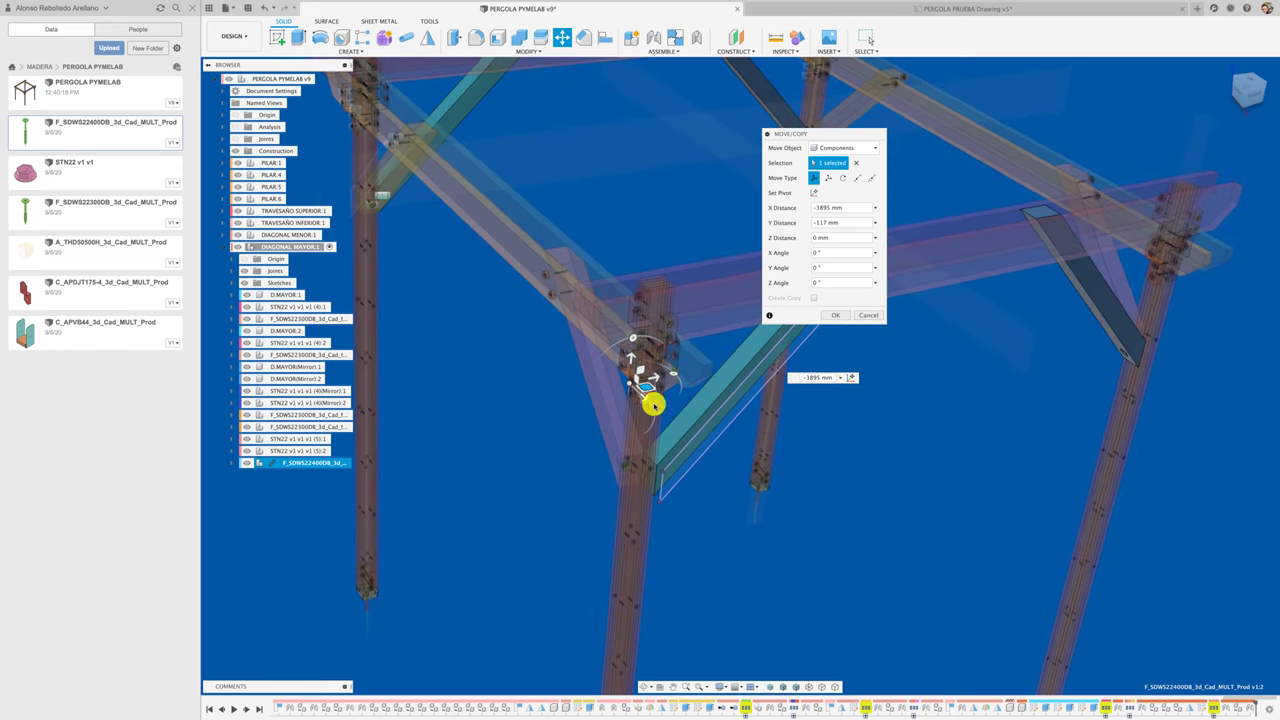
left_click_drag(803, 526, 831, 526)
scroll(815, 540, "up", 5)
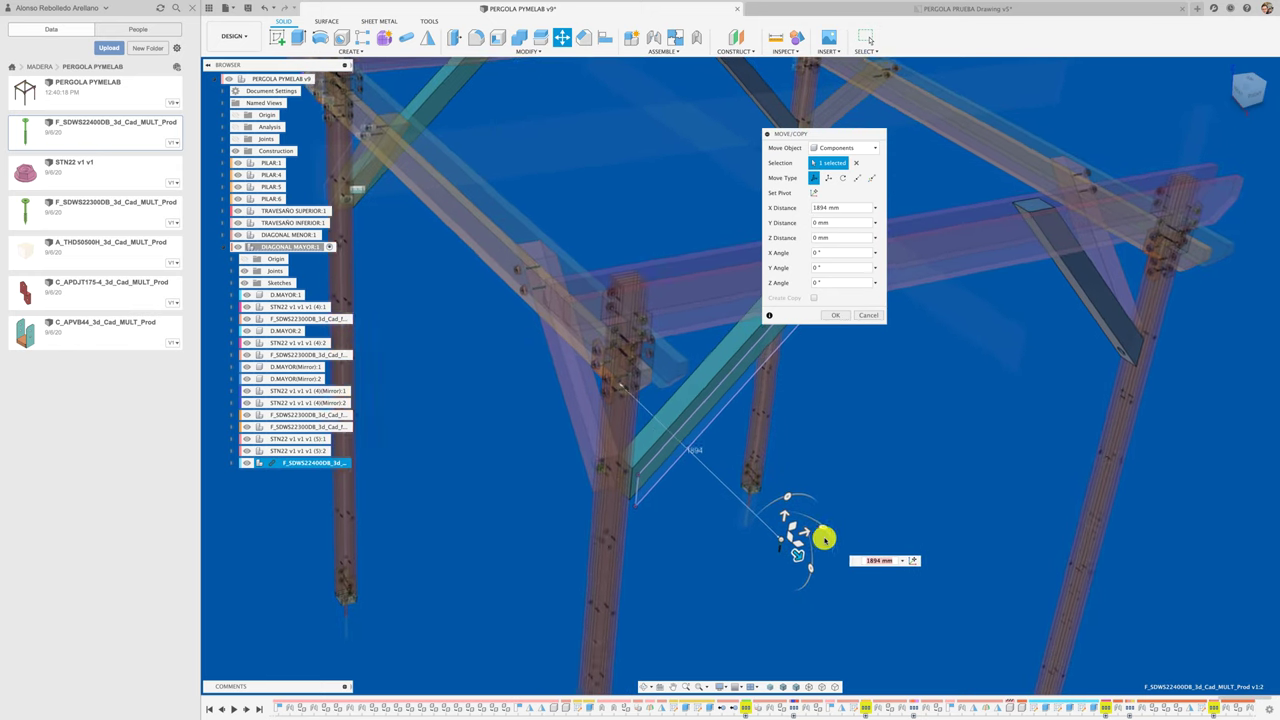
Rotate the screw about 88° around its Y axis.
left_click(800, 576)
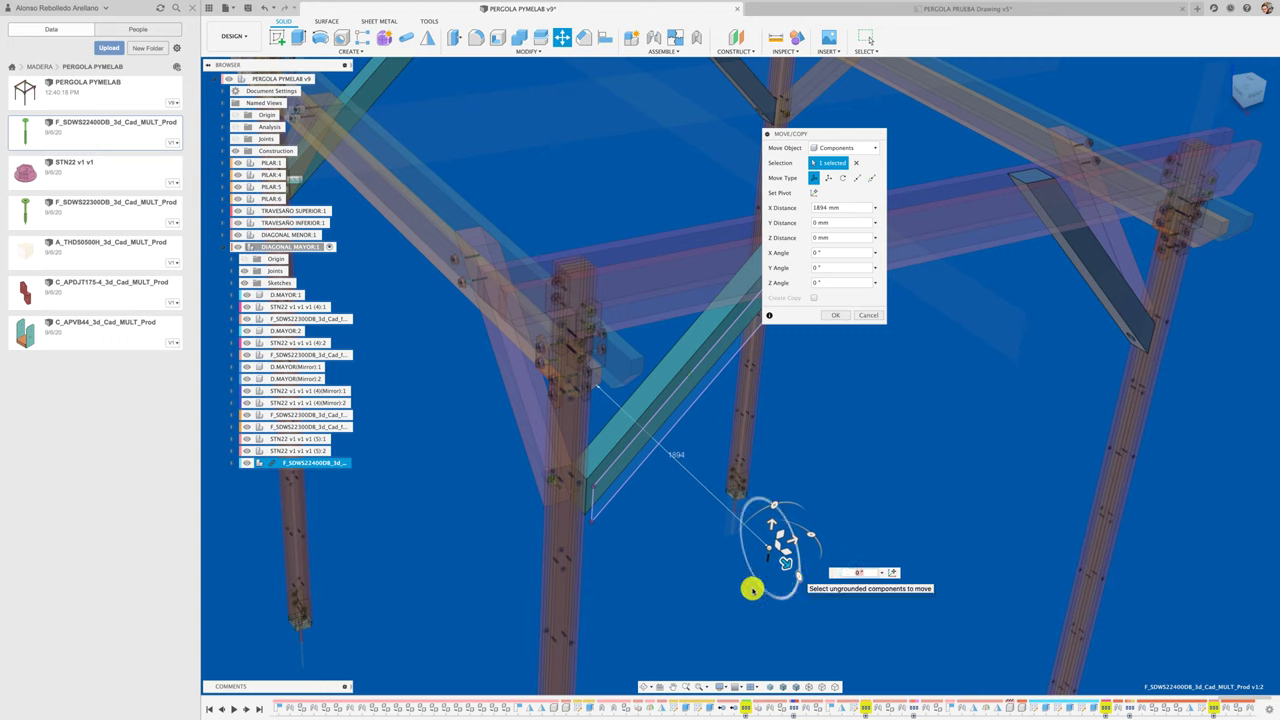
left_click_drag(735, 576, 770, 588)
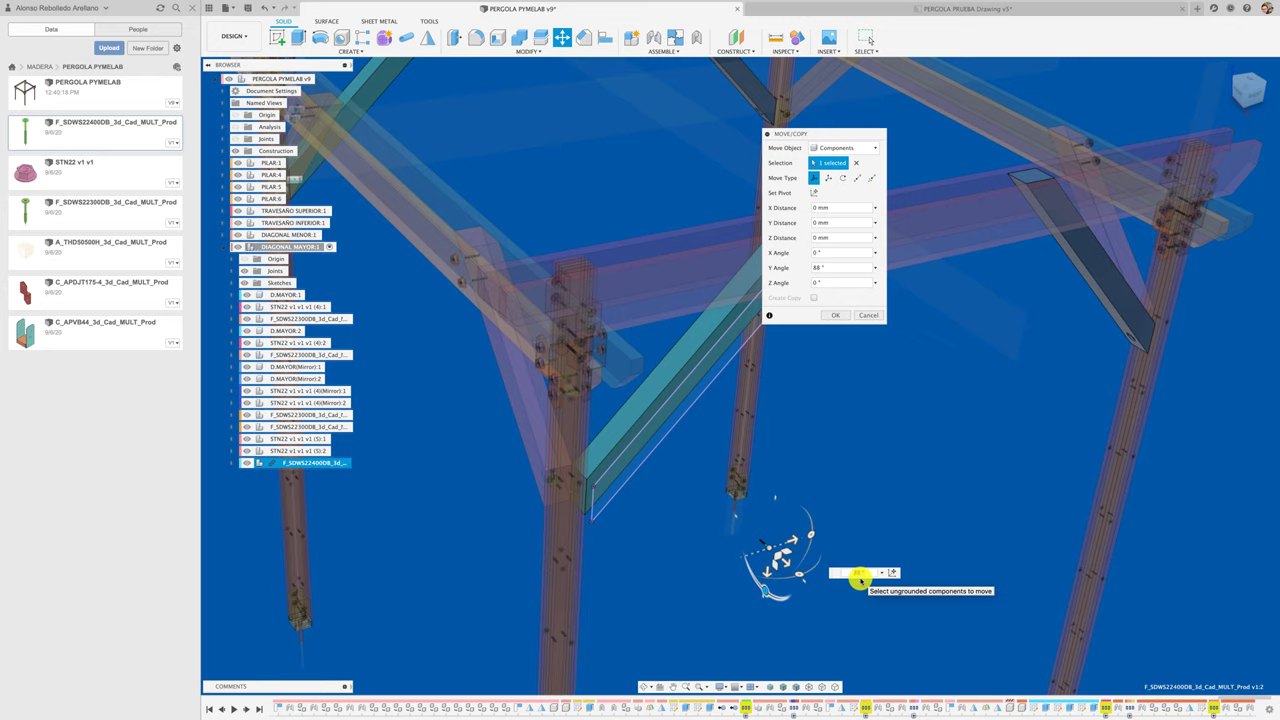
key("Return")
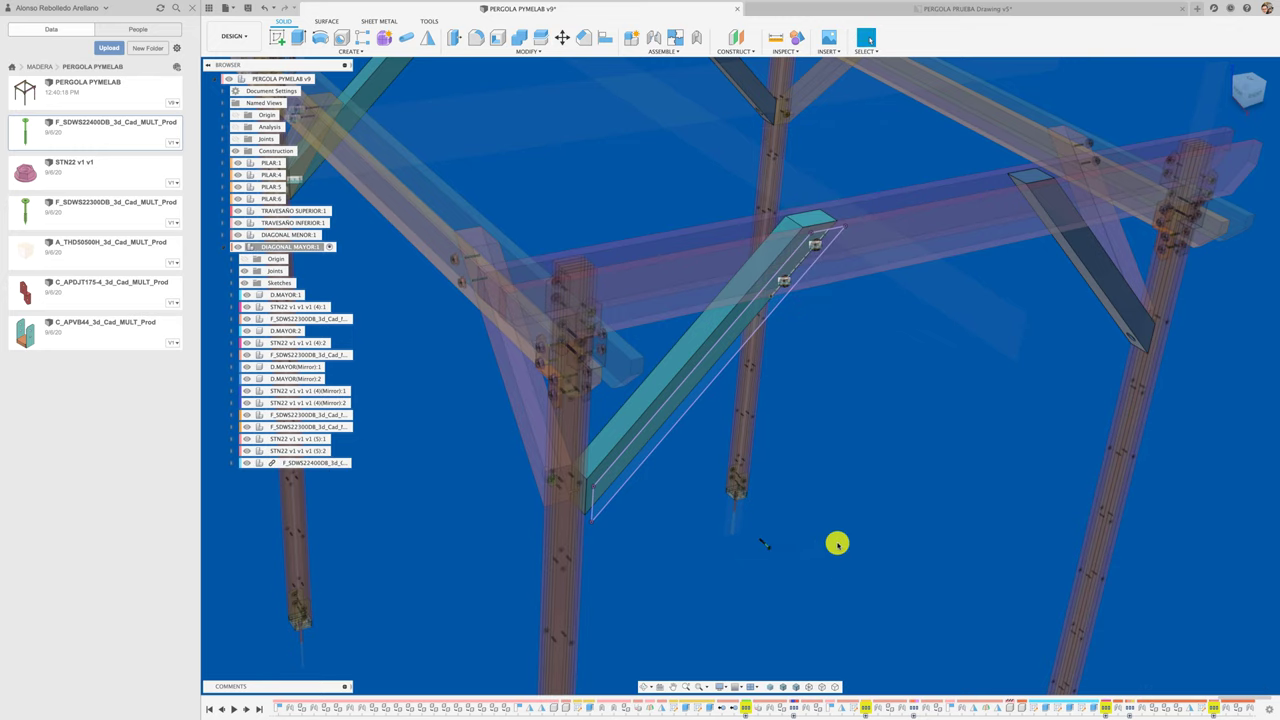
scroll(786, 566, "up", 10)
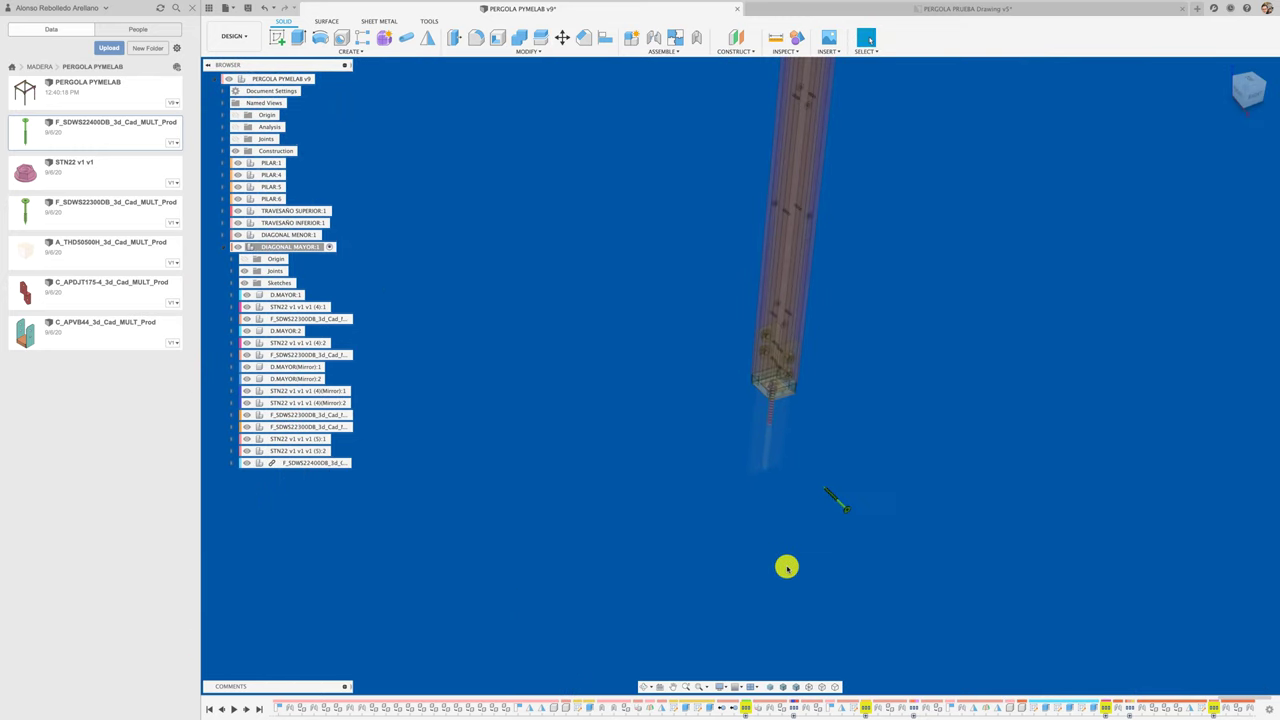
Joint the F_SDWS22400DB screw head to the STN22 nut centre at the upper bolt point.
scroll(857, 545, "up", 3)
scroll(865, 500, "up", 3)
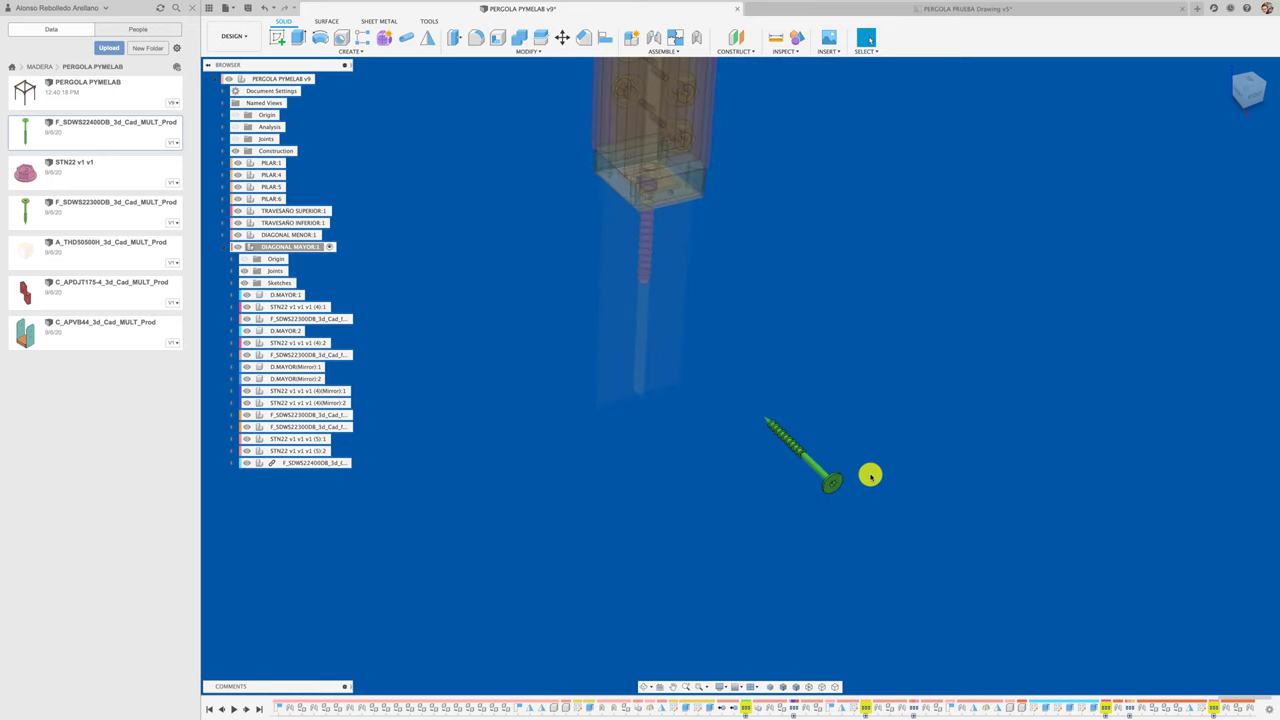
key("j")
left_click(831, 481)
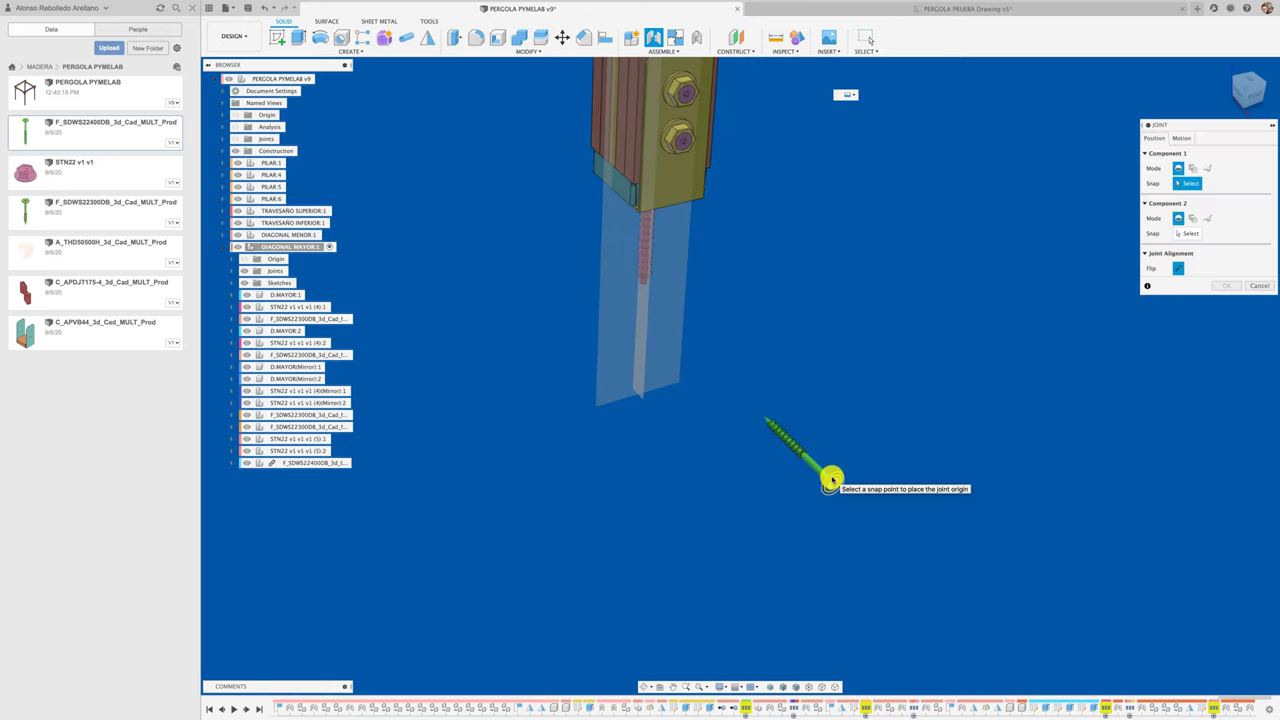
scroll(790, 512, "down", 5)
scroll(790, 512, "down", 2)
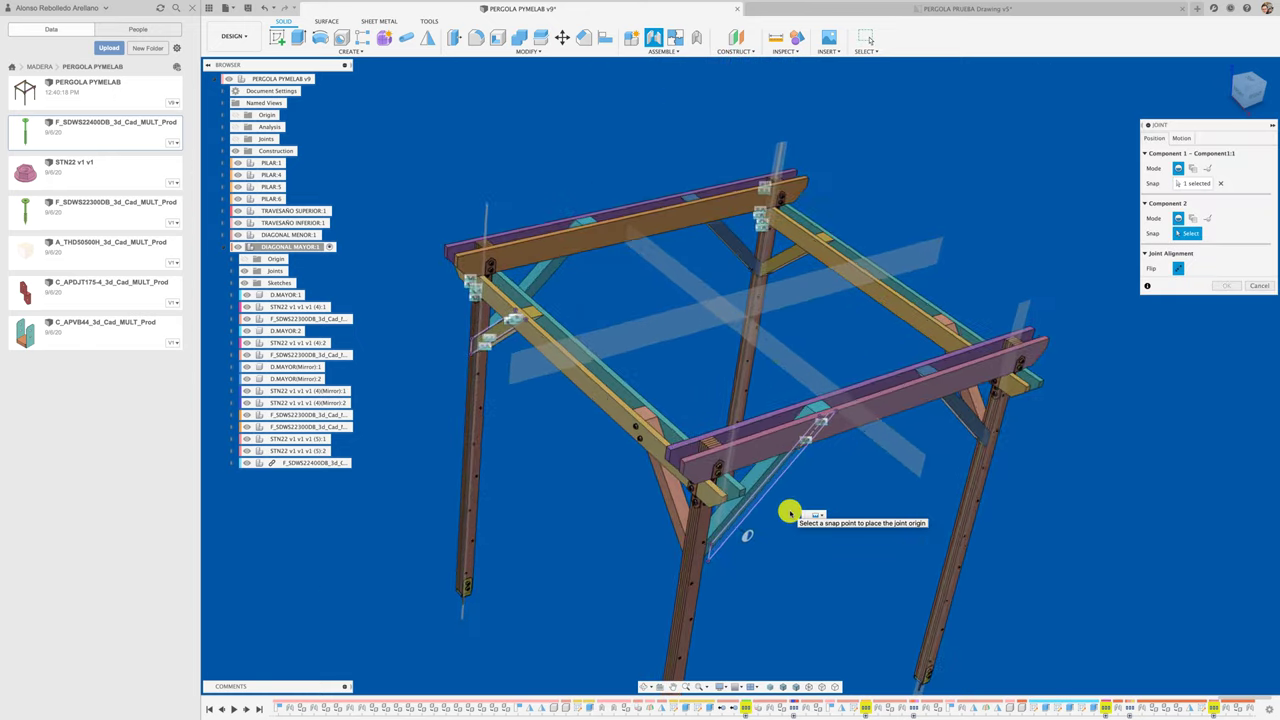
scroll(805, 508, "up", 3)
scroll(903, 474, "up", 2)
scroll(903, 476, "up", 3)
scroll(866, 511, "up", 3)
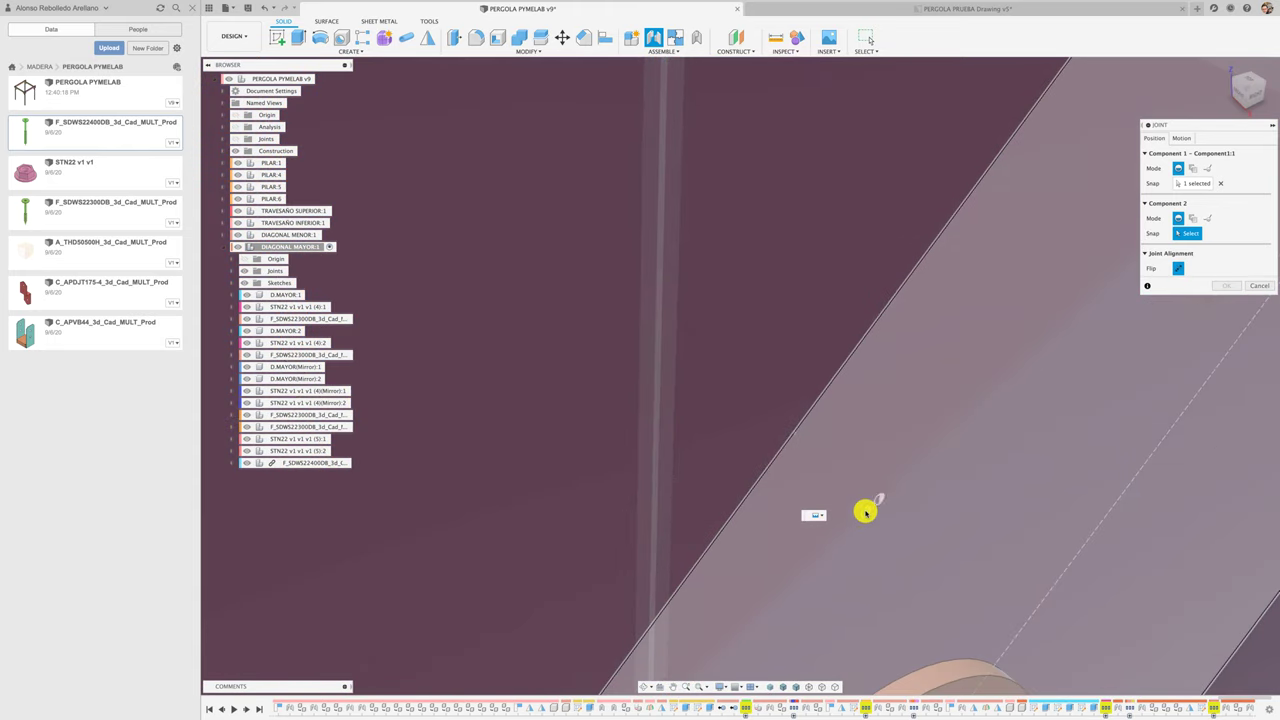
scroll(862, 514, "up", 2)
left_click(830, 545)
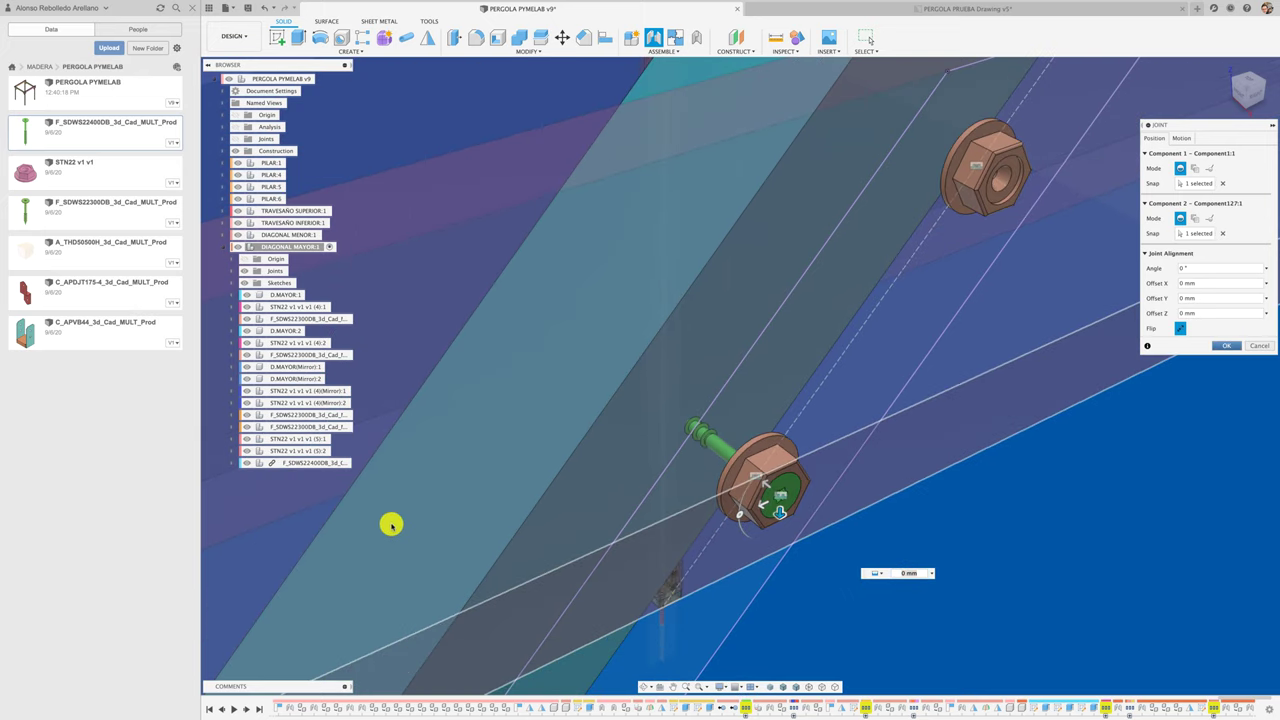
key("Return")
scroll(387, 521, "down", 10)
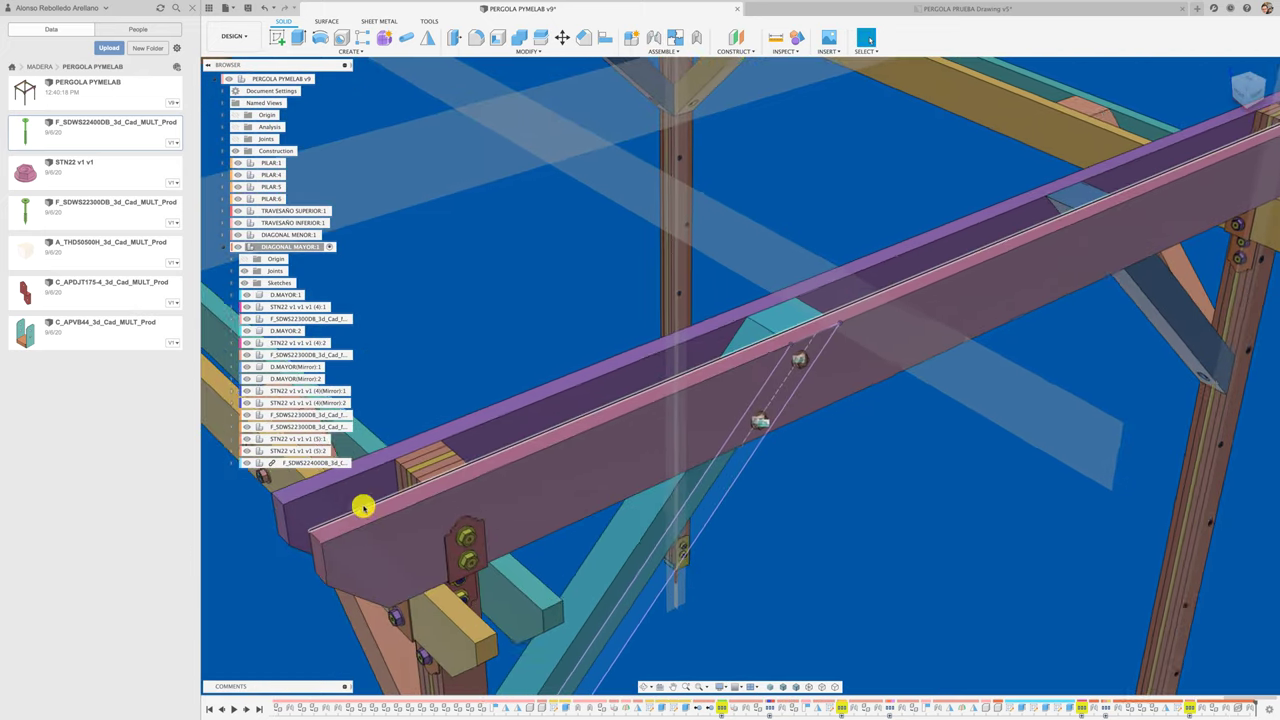
Select the inserted F_SDWS22400DB screw component in the browser.
right_click(290, 465)
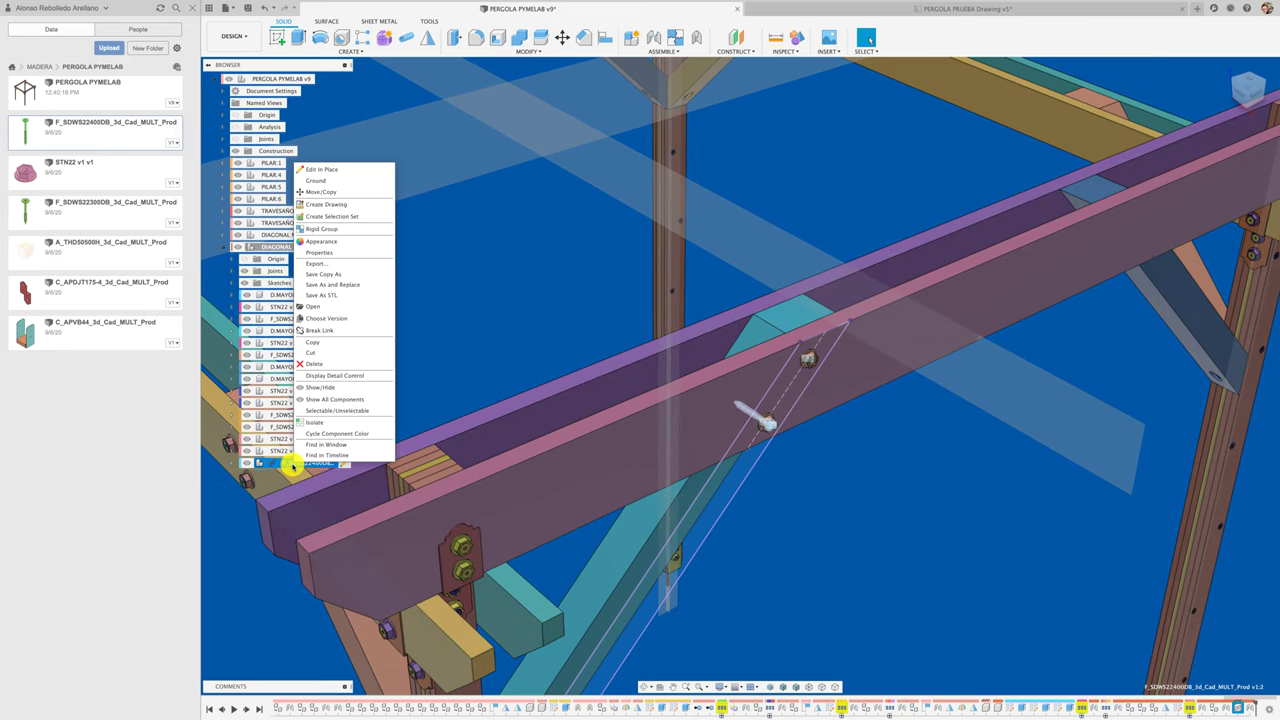
key("Escape")
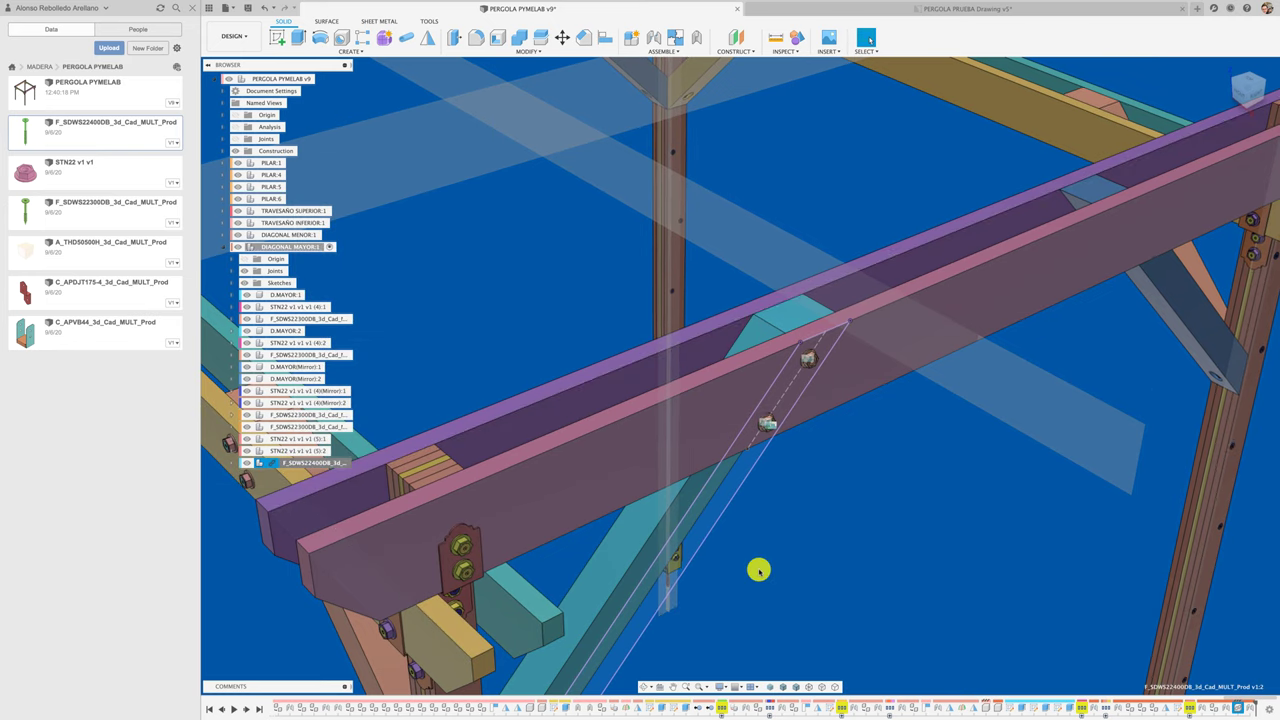
left_click(798, 568)
scroll(785, 572, "down", 3)
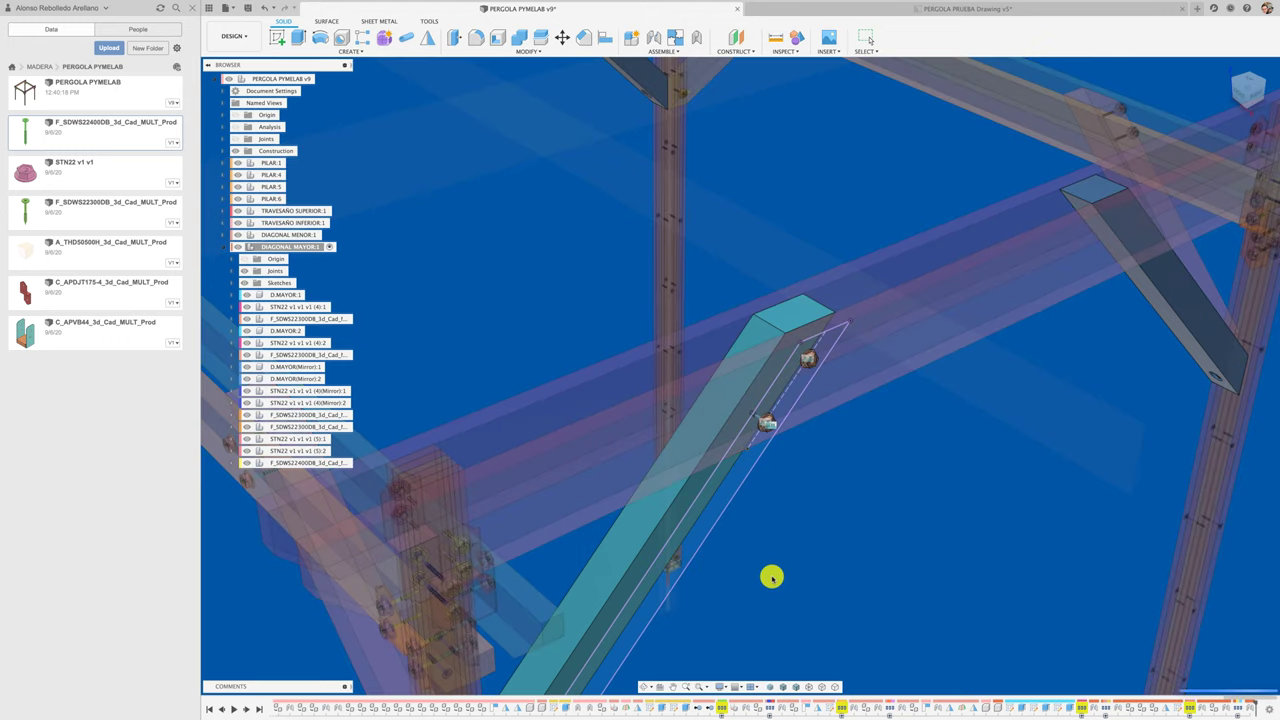
scroll(768, 575, "down", 2)
scroll(720, 565, "down", 5)
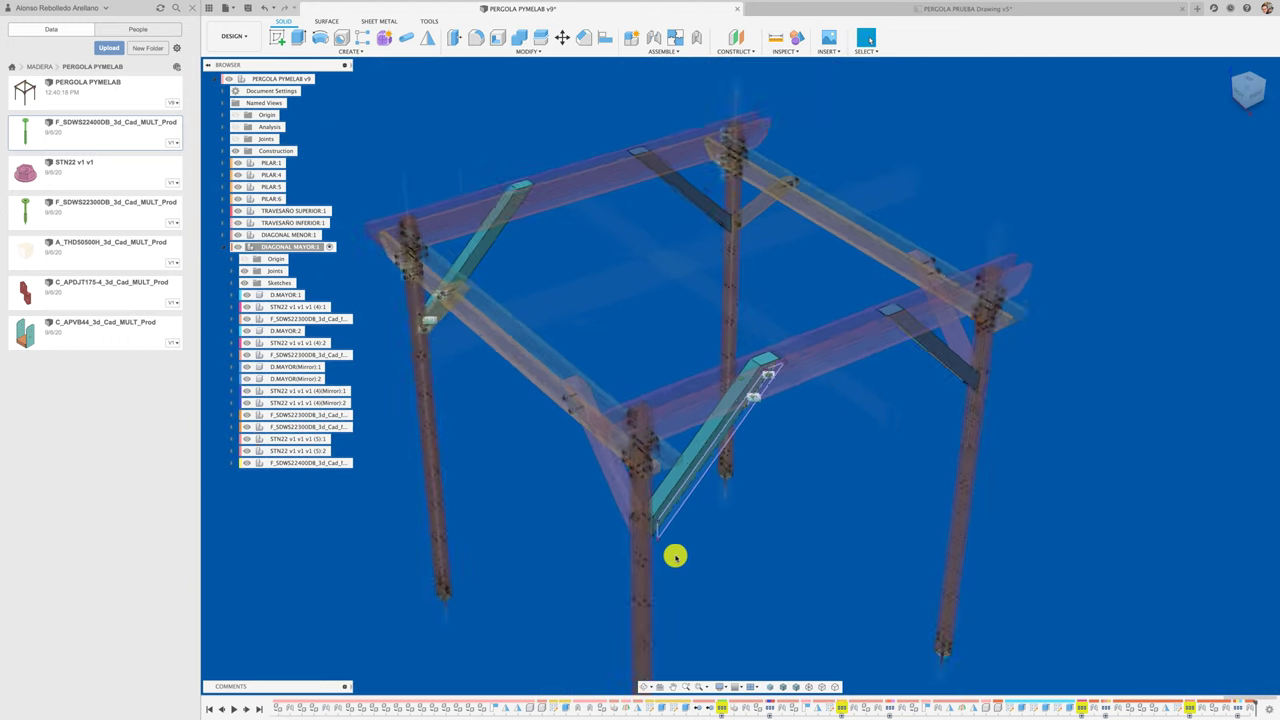
left_click(318, 463)
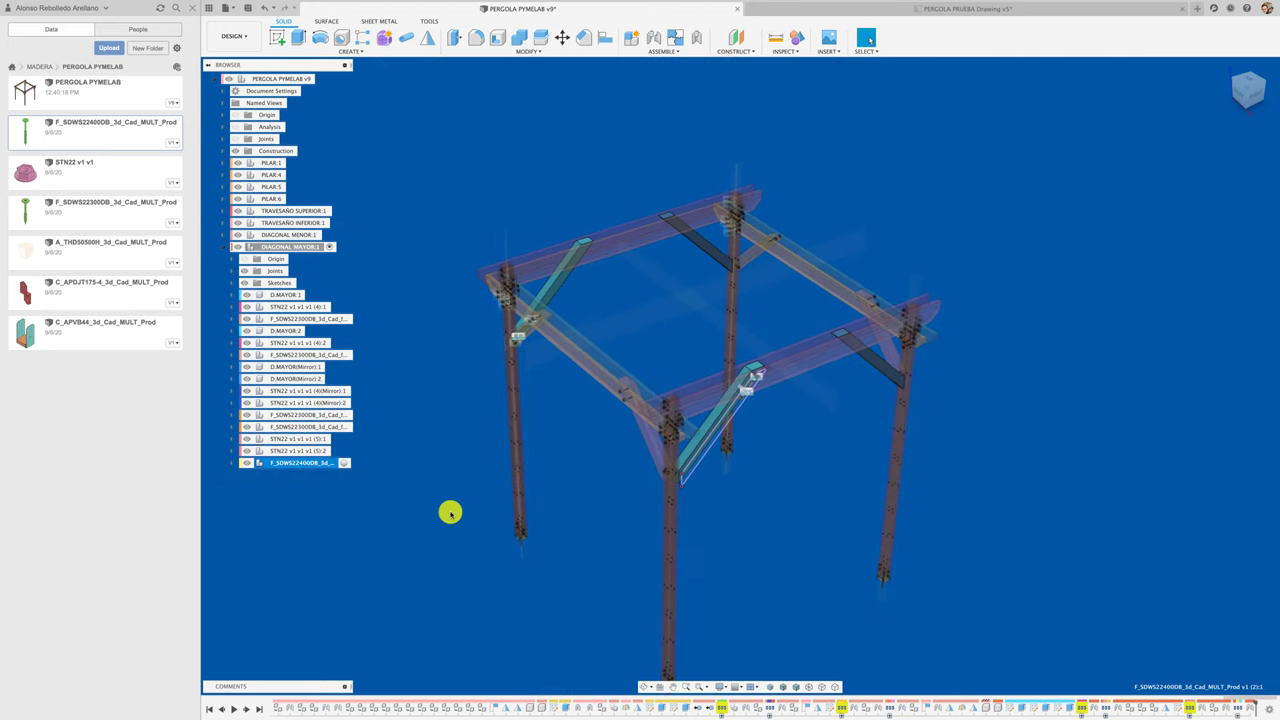
Duplicate the screw, shift the copy -396 mm along X, and capture positions.
key("ctrl+c")
key("ctrl+v")
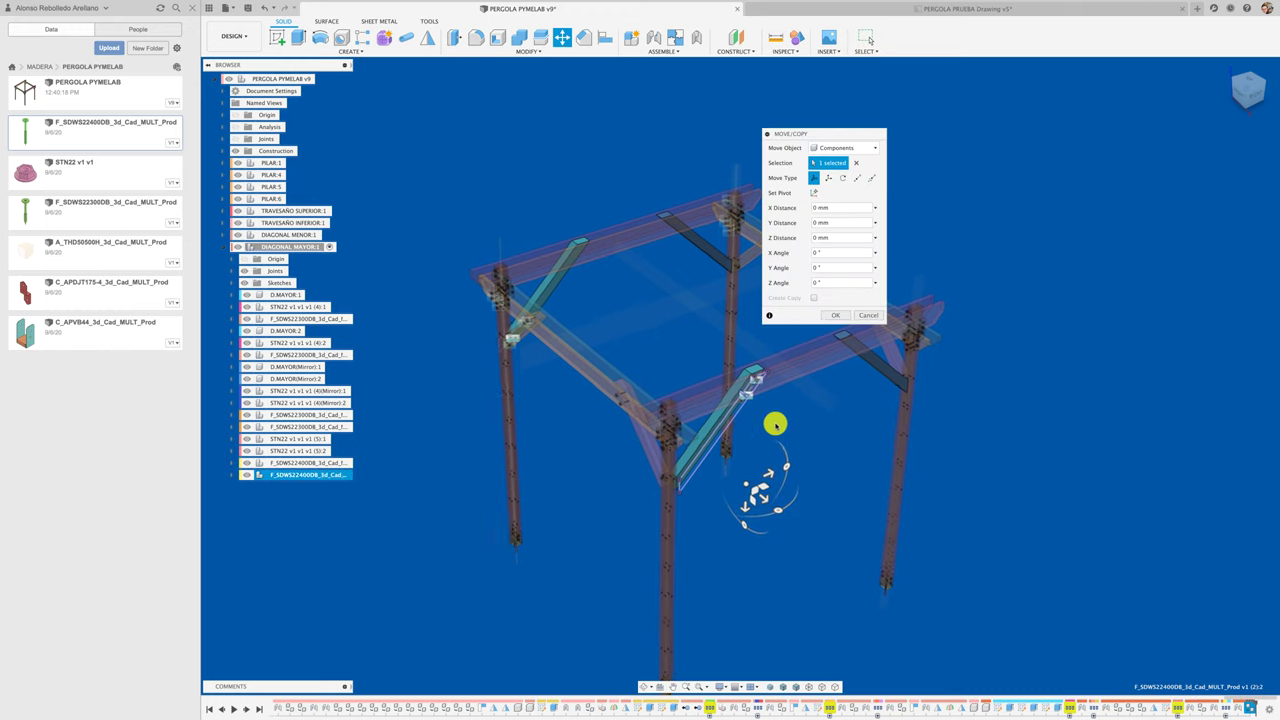
scroll(765, 470, "up", 3)
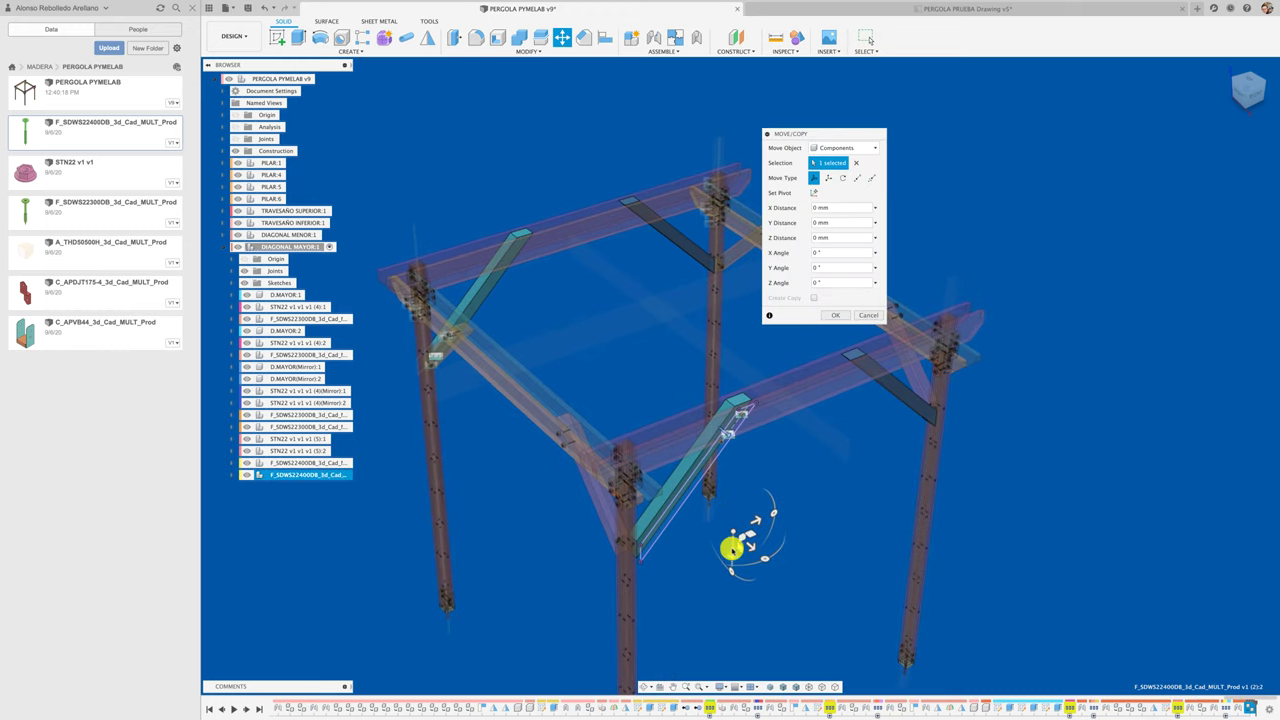
left_click_drag(732, 548, 745, 502)
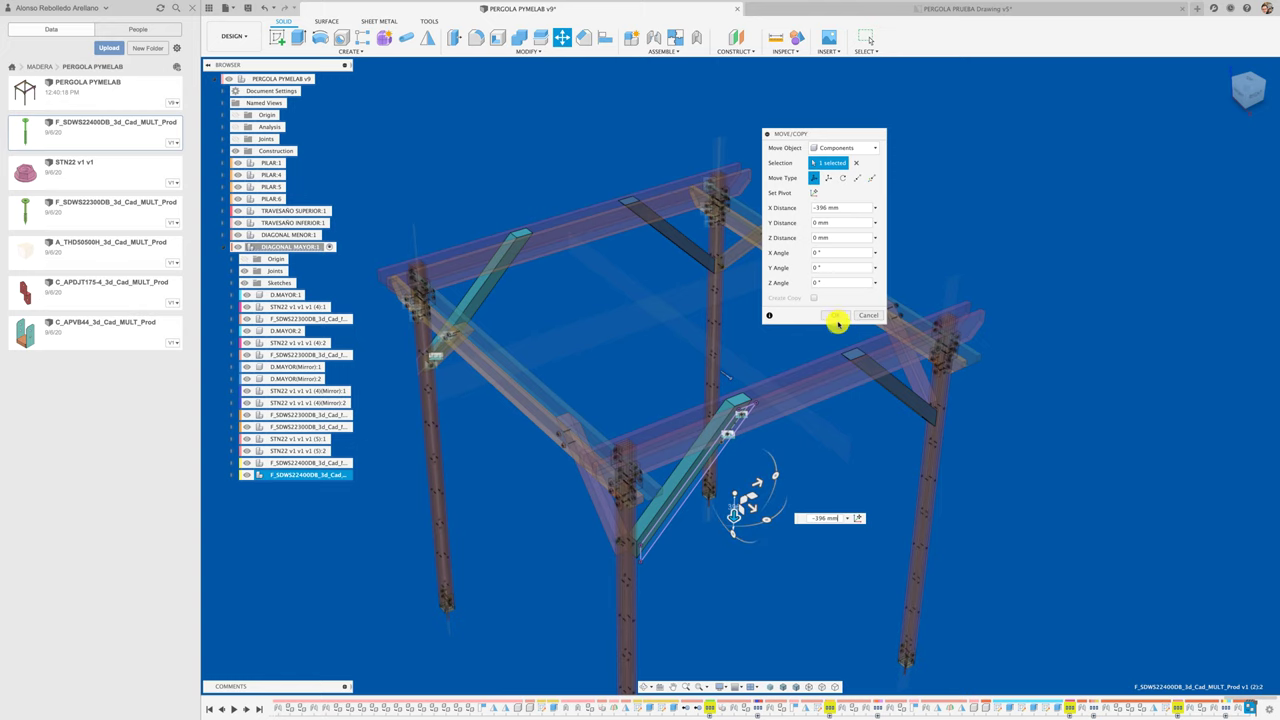
key("Return")
scroll(746, 380, "up", 3)
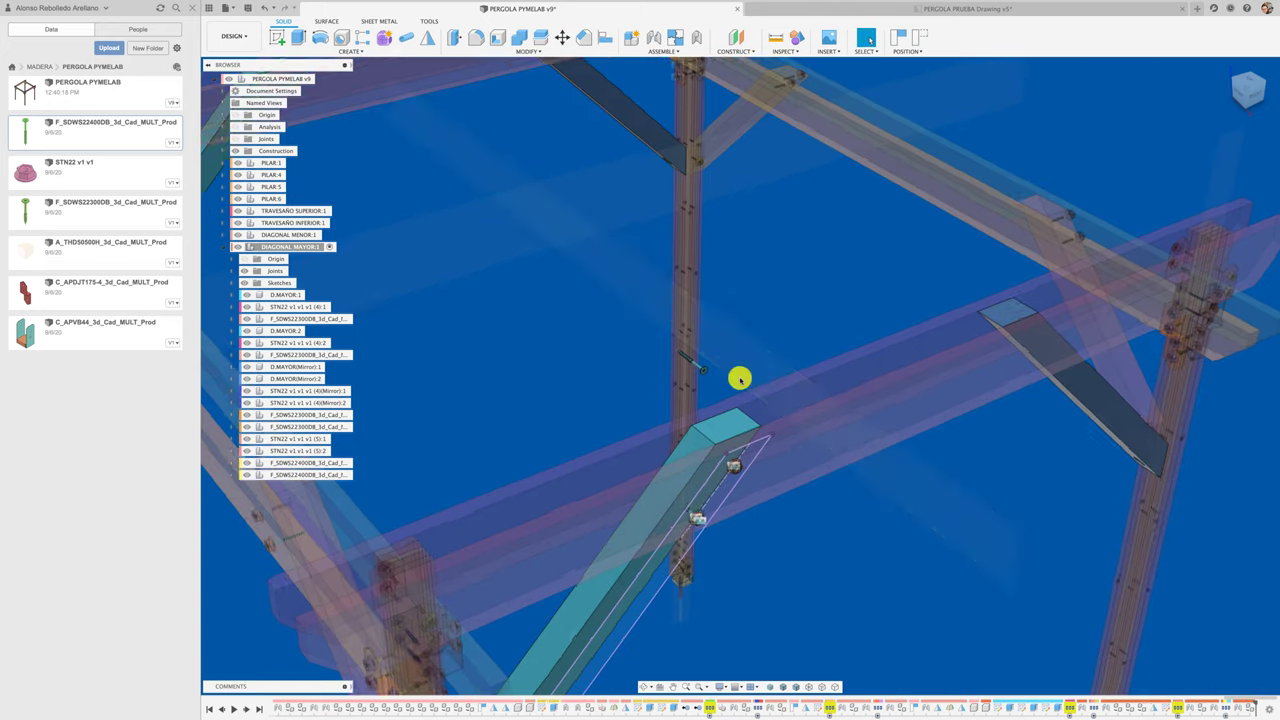
scroll(740, 377, "up", 3)
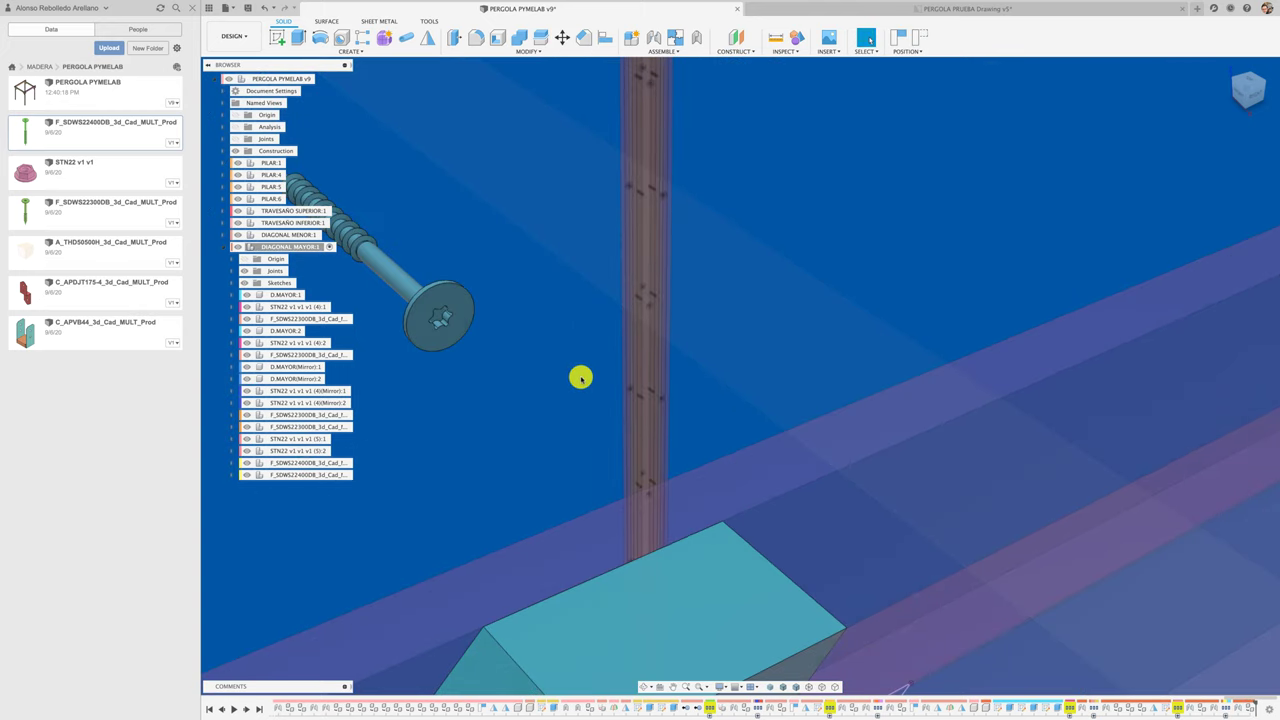
key("ctrl+v")
left_click(620, 367)
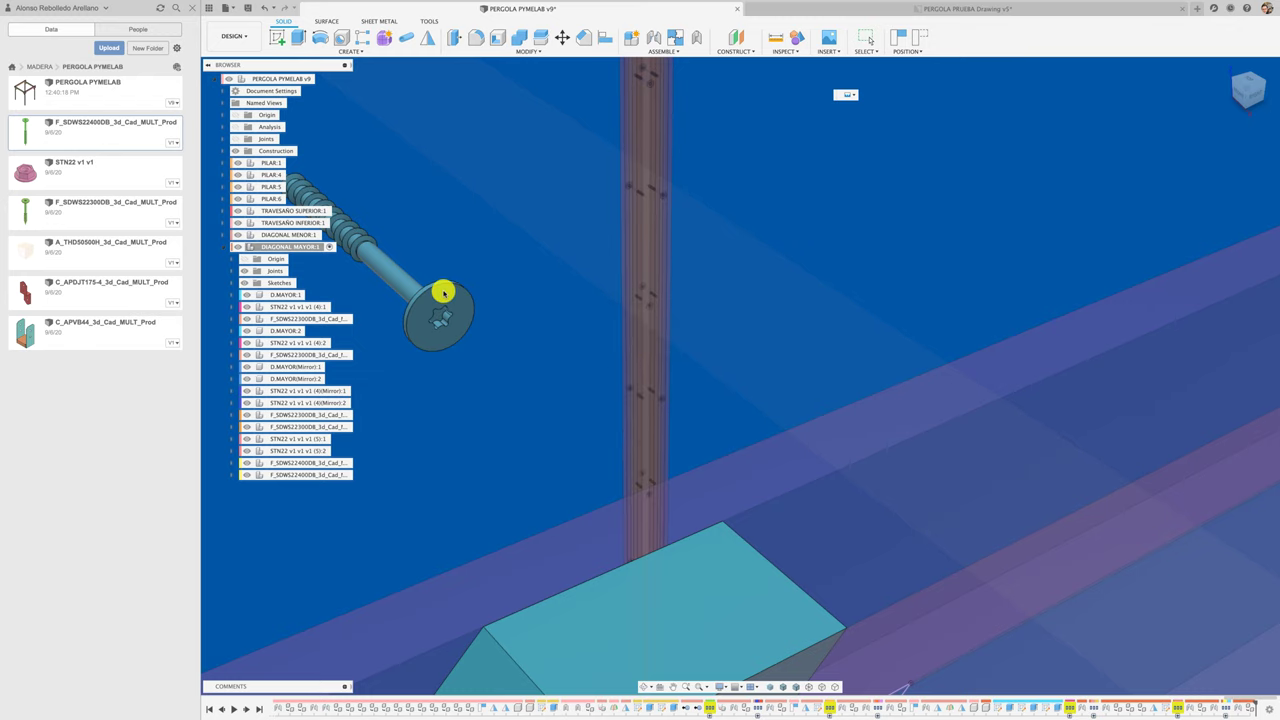
Joint the copied screw's head to the second STN22 nut.
key("j")
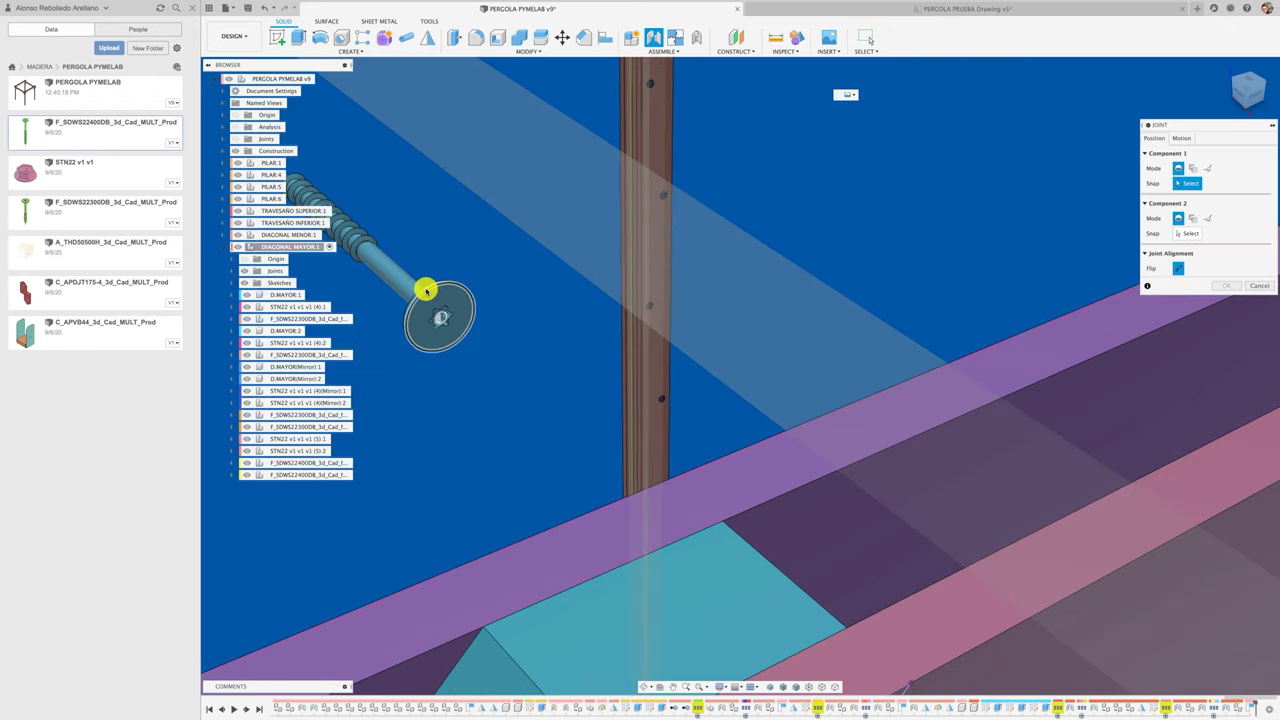
left_click(425, 290)
scroll(543, 374, "down", 3)
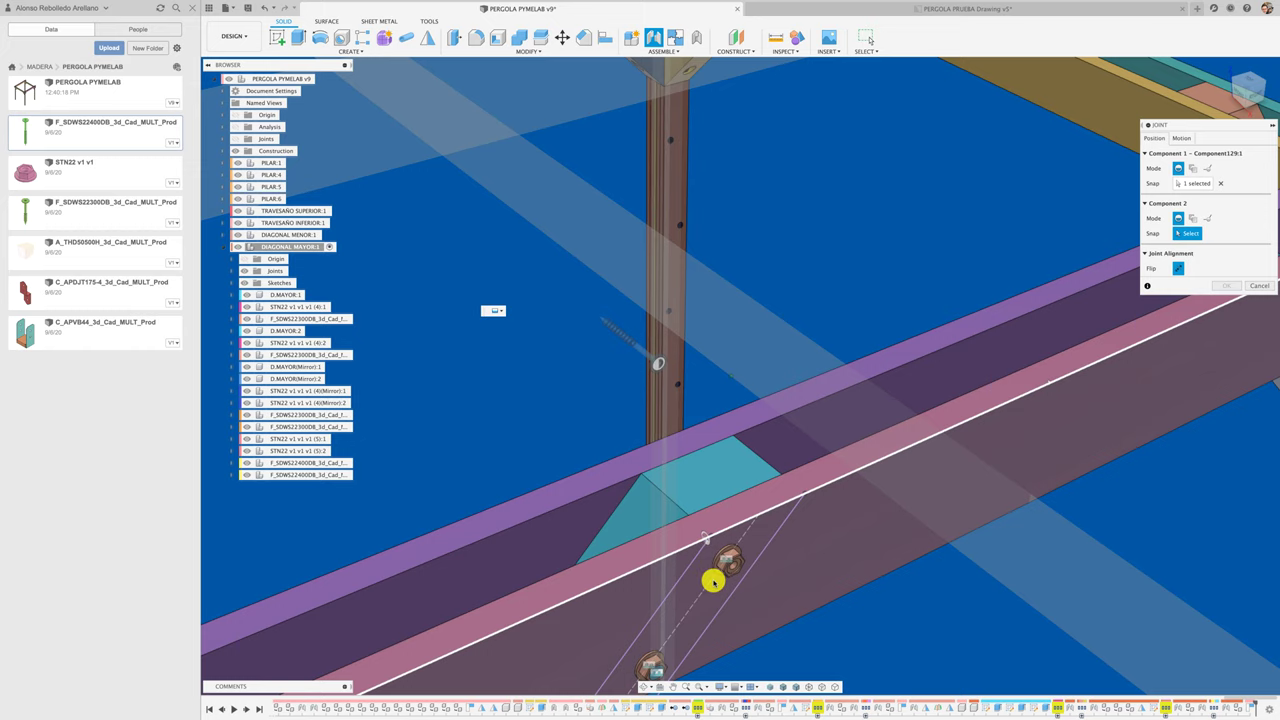
scroll(713, 582, "up", 2)
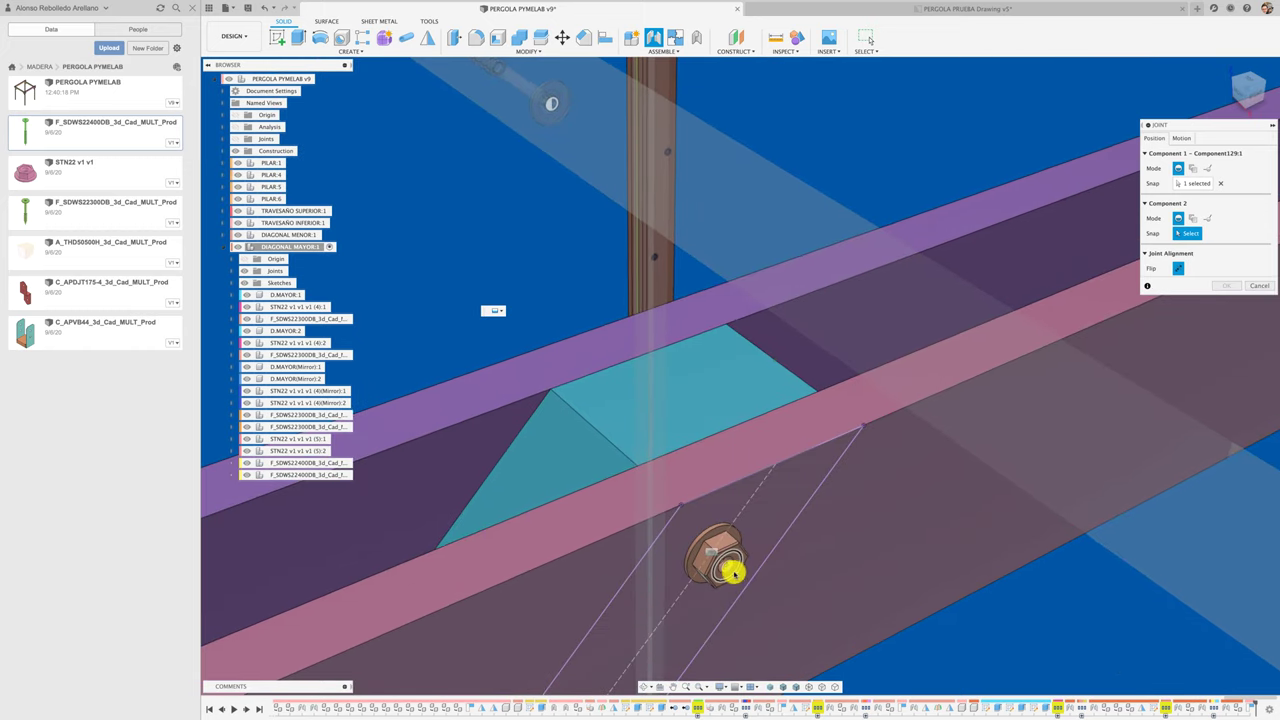
left_click(732, 572)
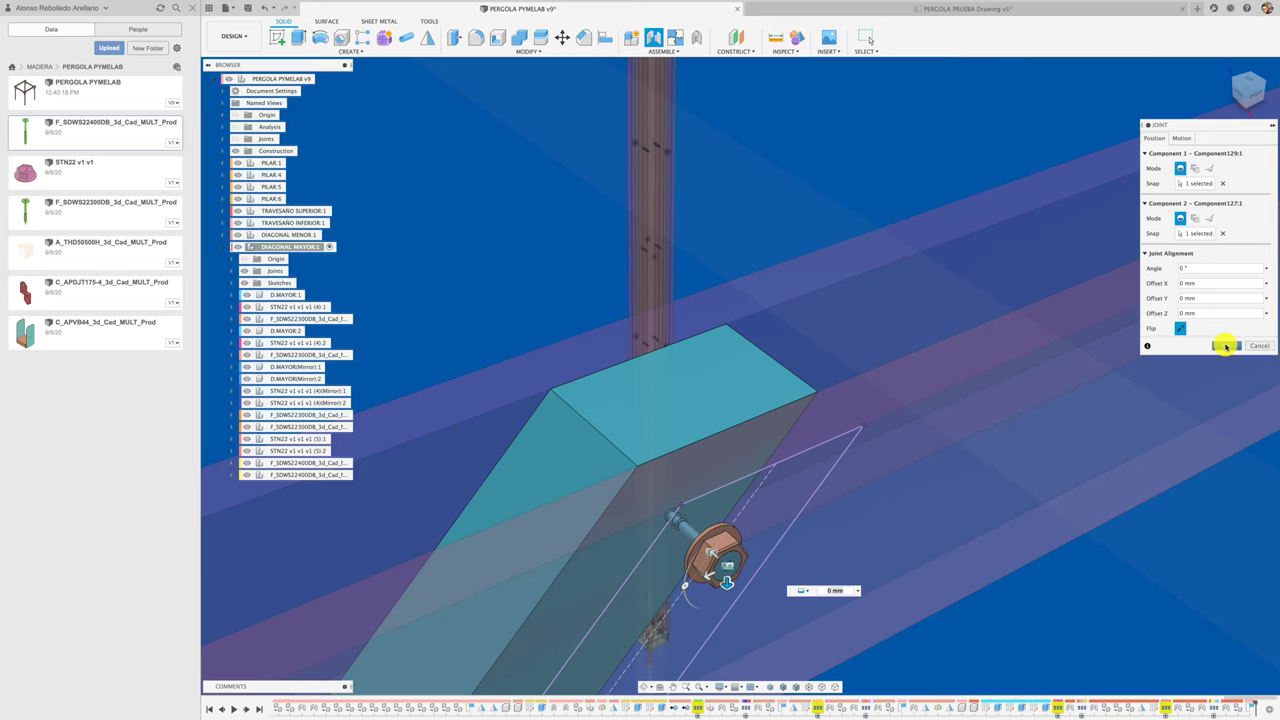
left_click(1225, 346)
scroll(900, 430, "down", 5)
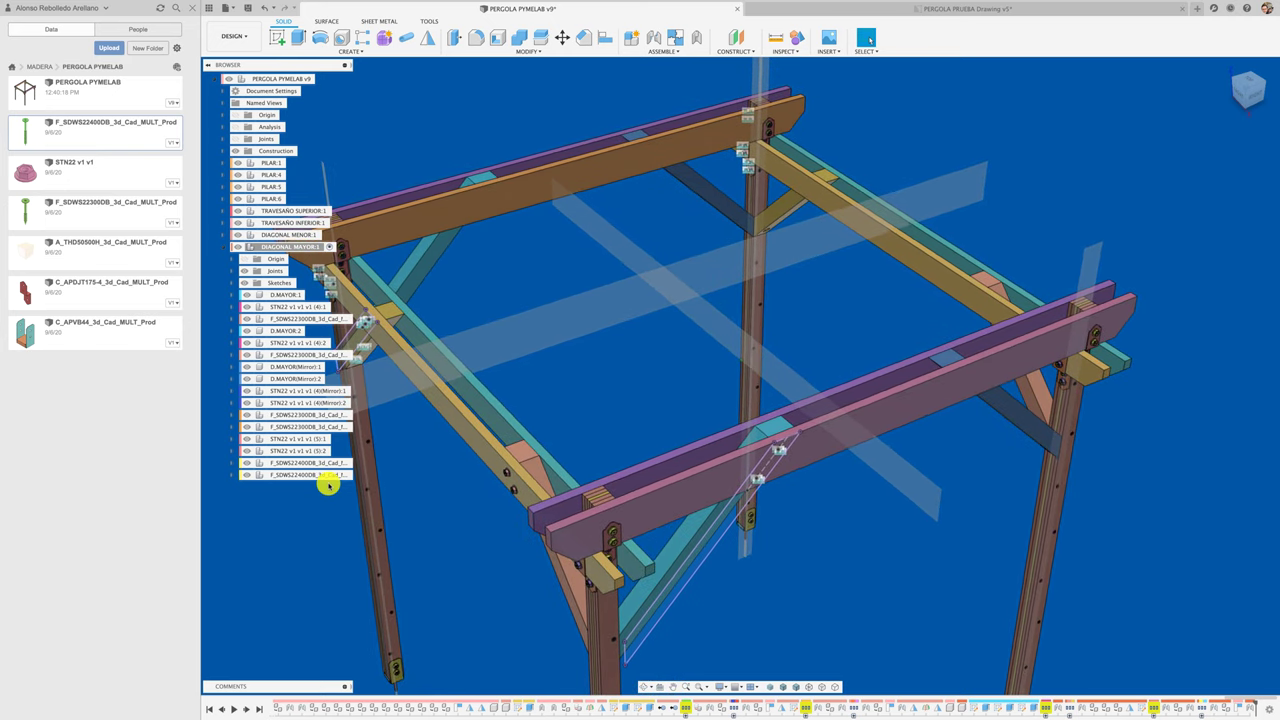
Turn off joint symbols in the viewport display settings.
left_click(306, 475)
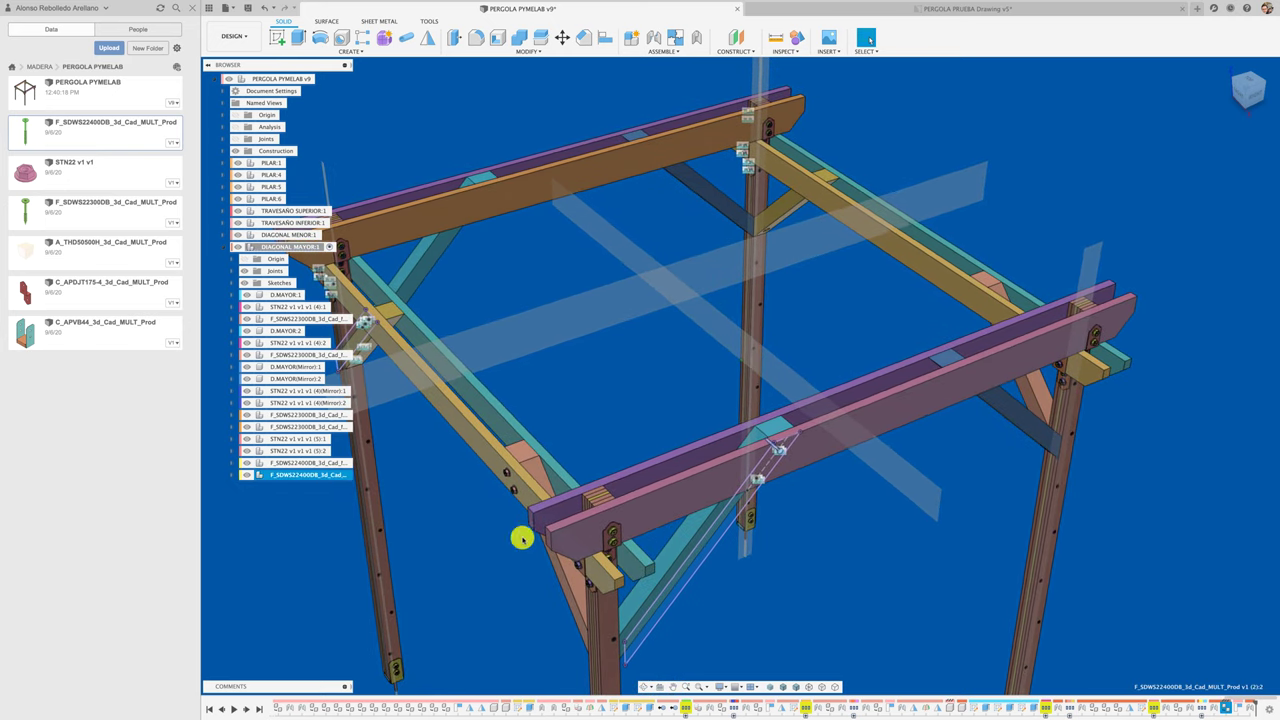
left_click(722, 687)
mouse_move(748, 642)
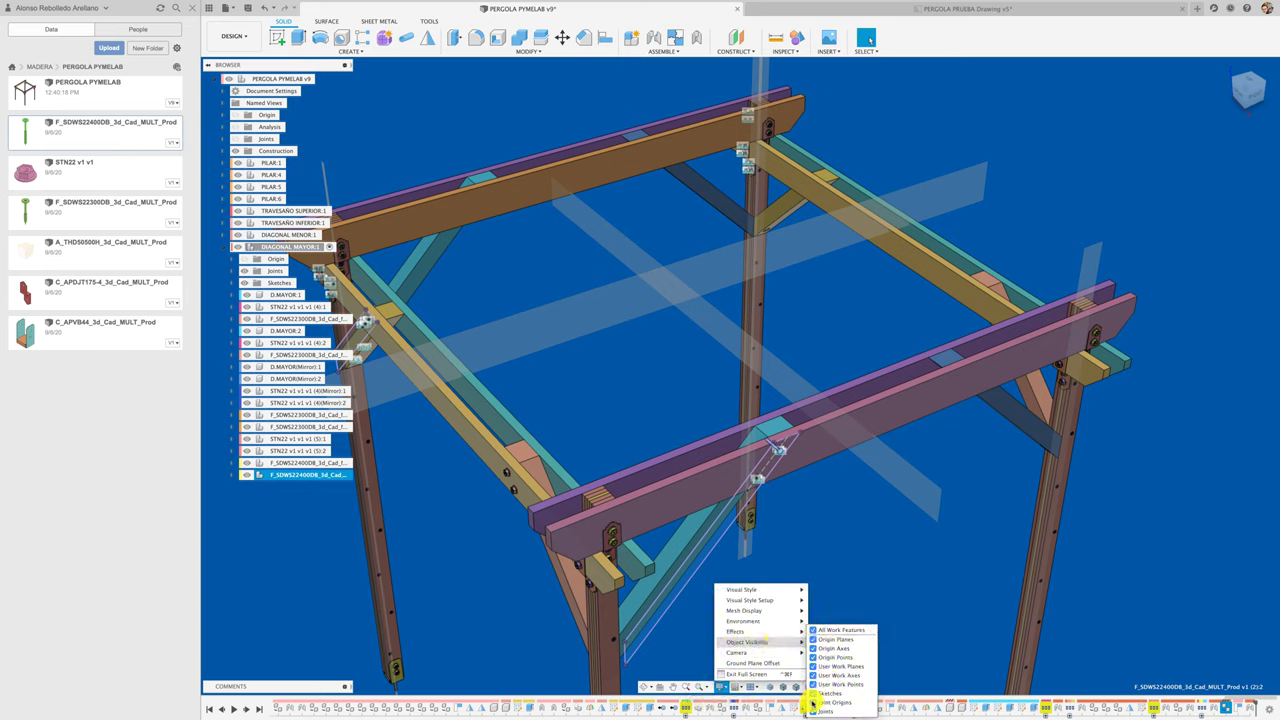
left_click(814, 709)
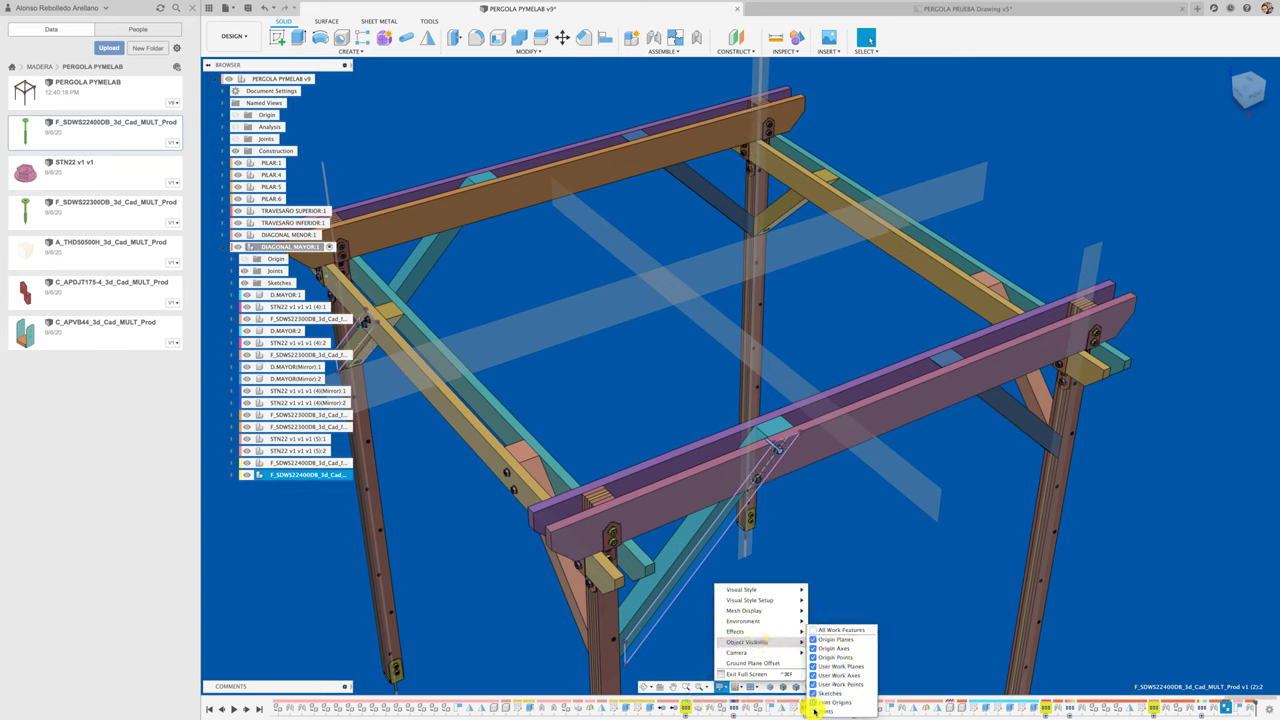
left_click(843, 538)
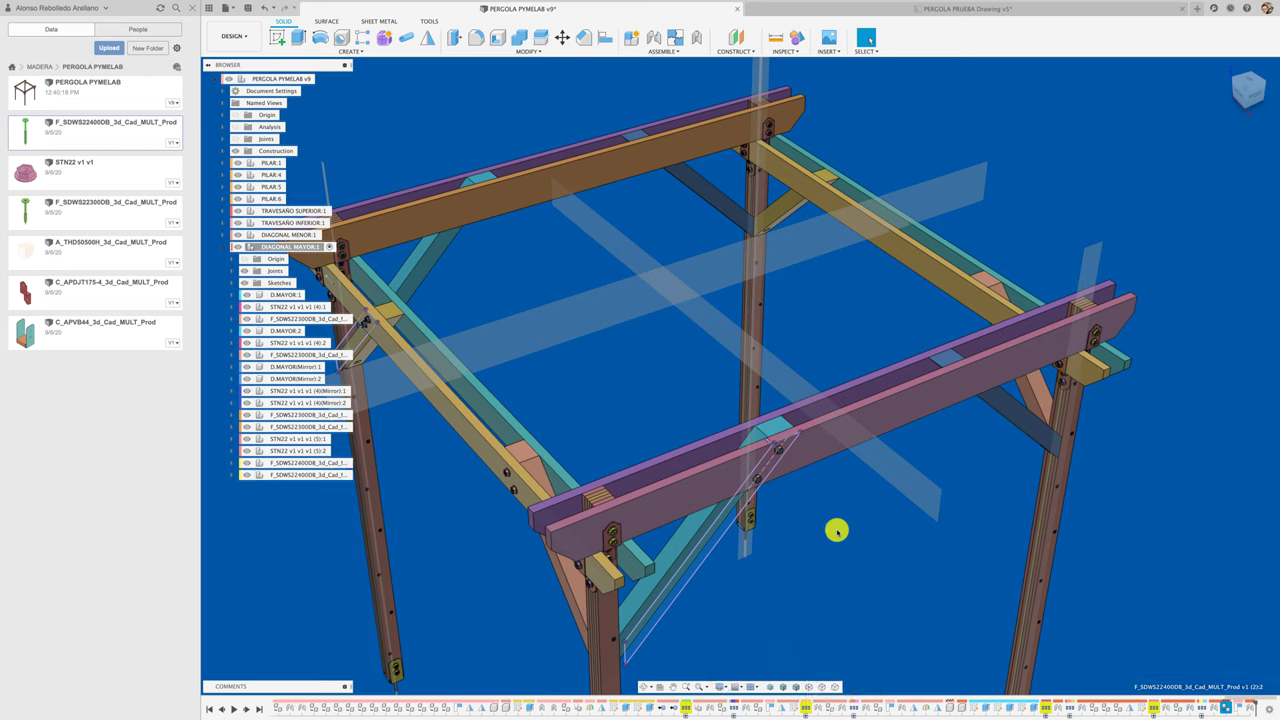
Select the two new F_SDWS22400DB bolts and the STN22 nut in the browser.
left_click(309, 476)
left_click(309, 465, "shift")
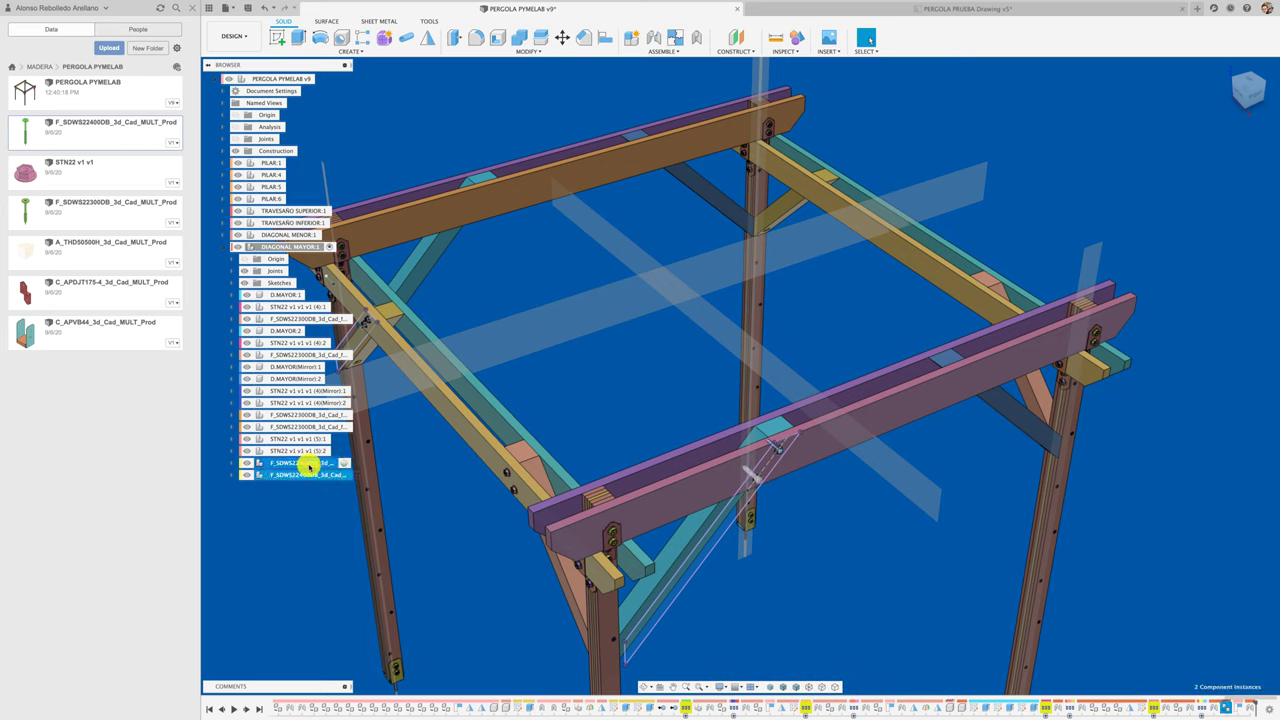
left_click(309, 450, "shift")
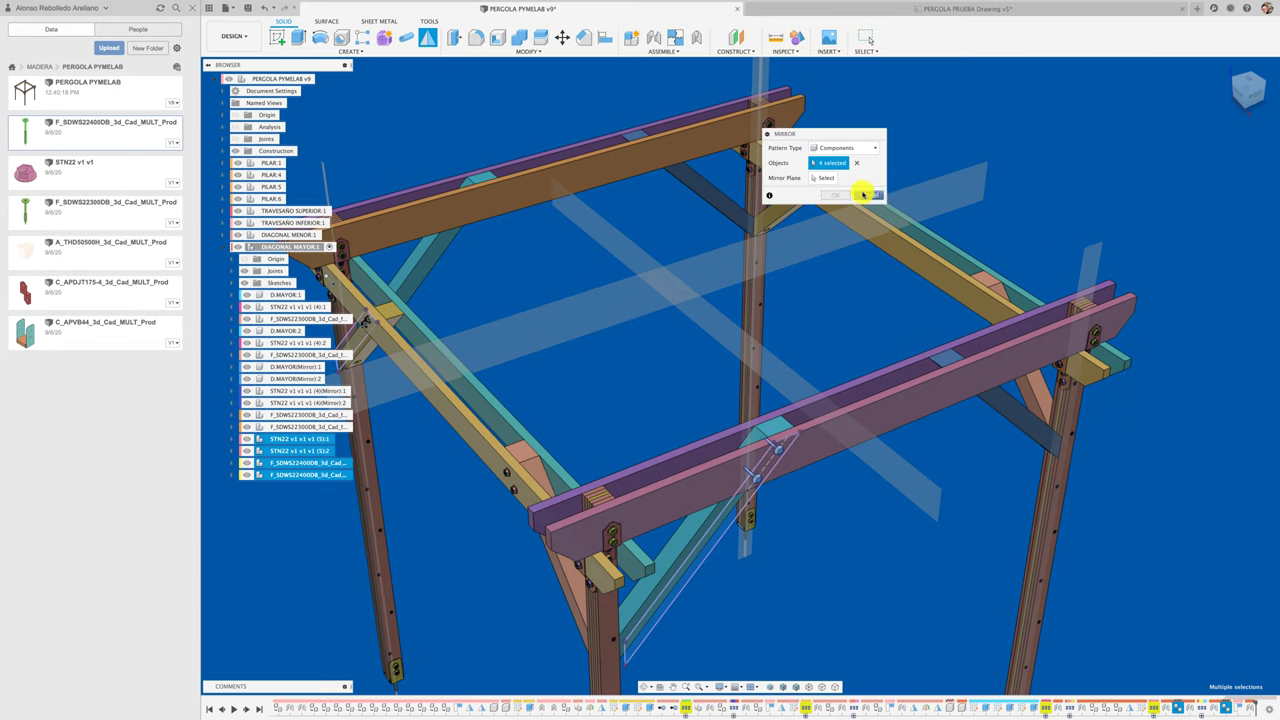
Mirror the fasteners across the first plane, then select originals and mirrored copies.
left_click(786, 371)
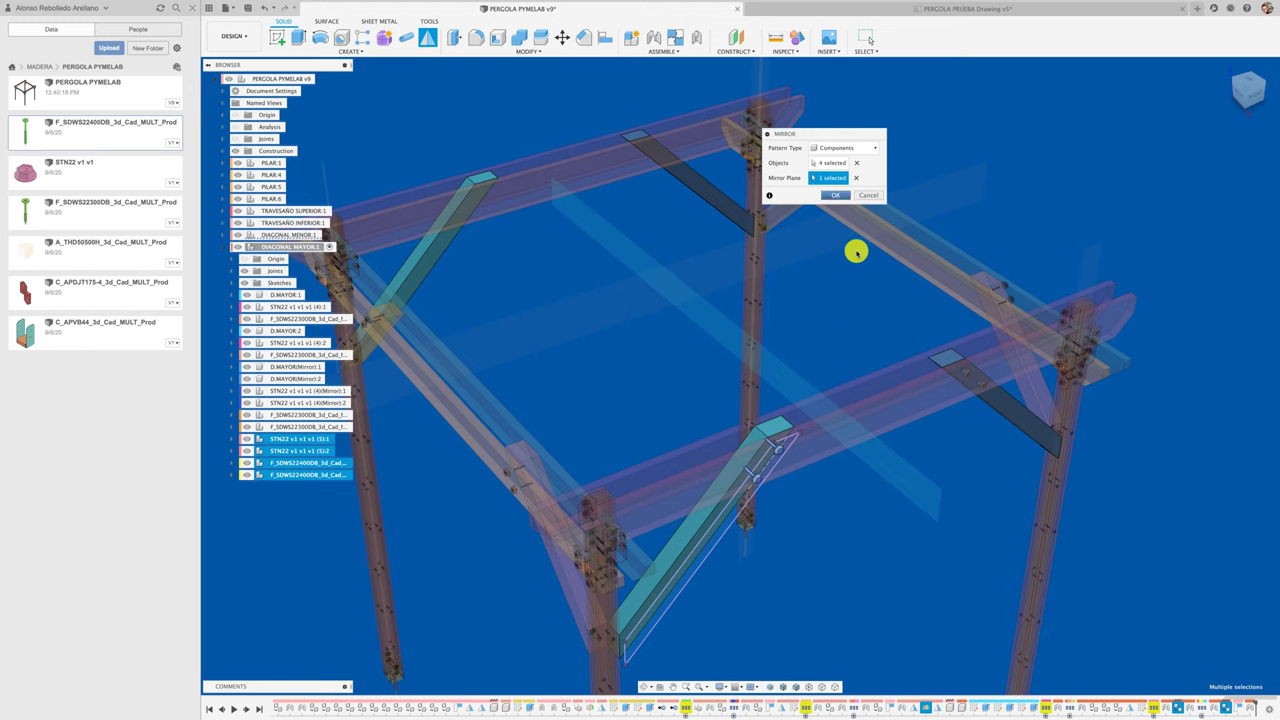
key("Return")
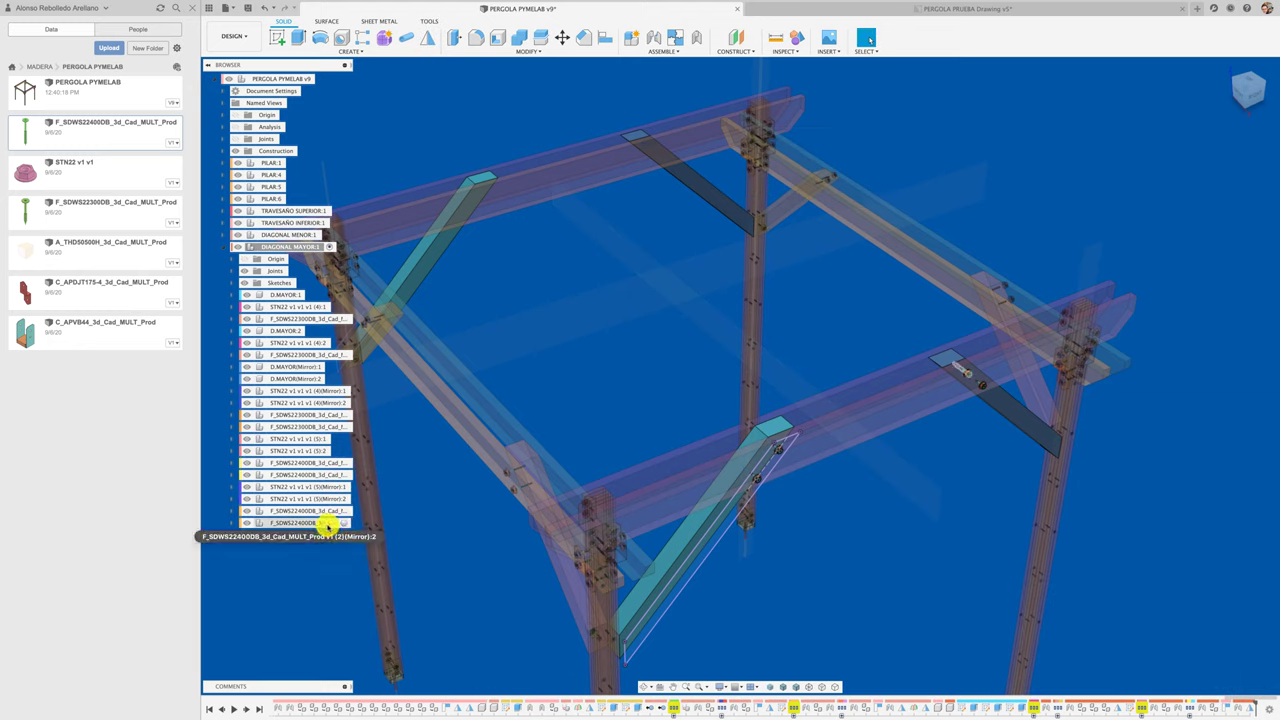
left_click_drag(327, 526, 312, 465)
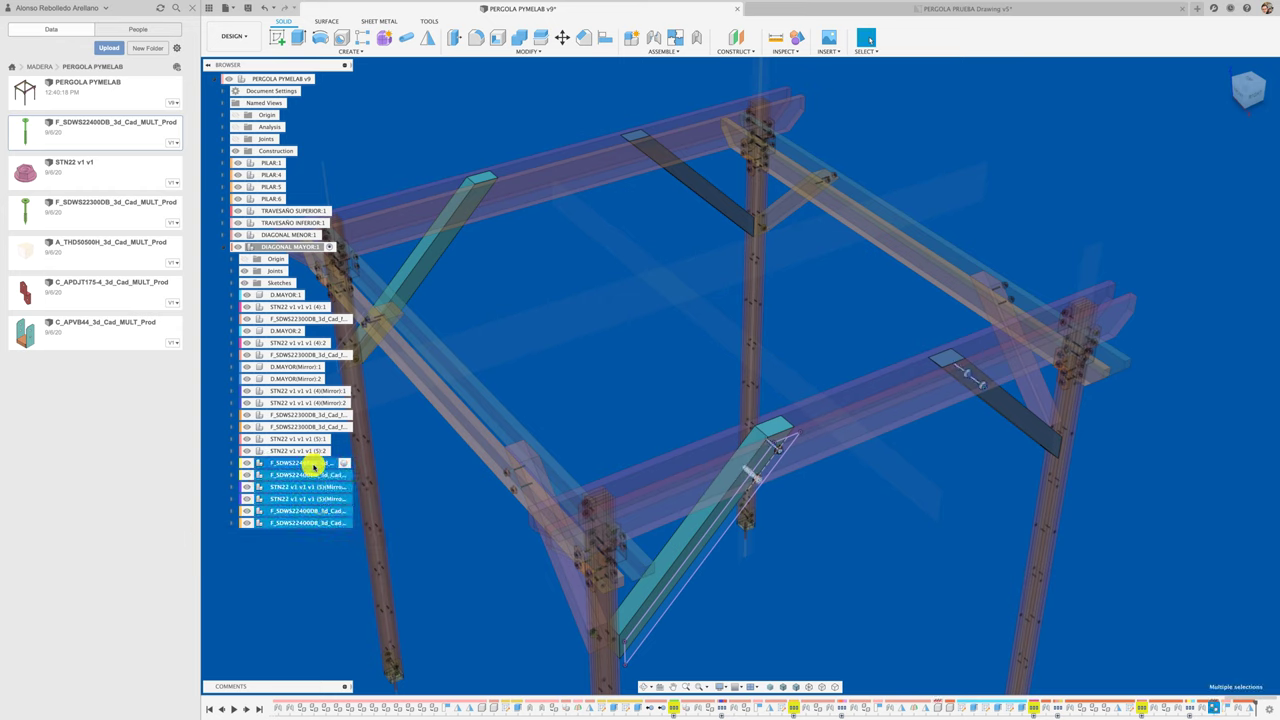
left_click(314, 451, "shift")
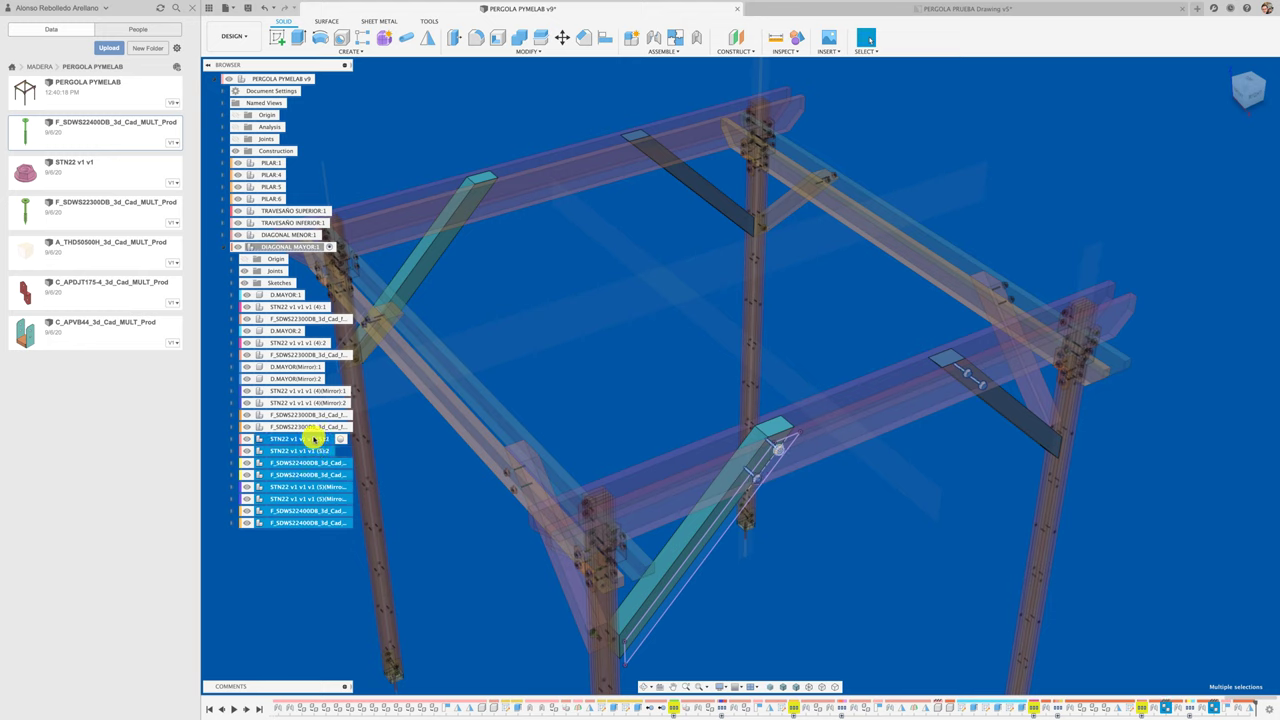
left_click(314, 439, "shift")
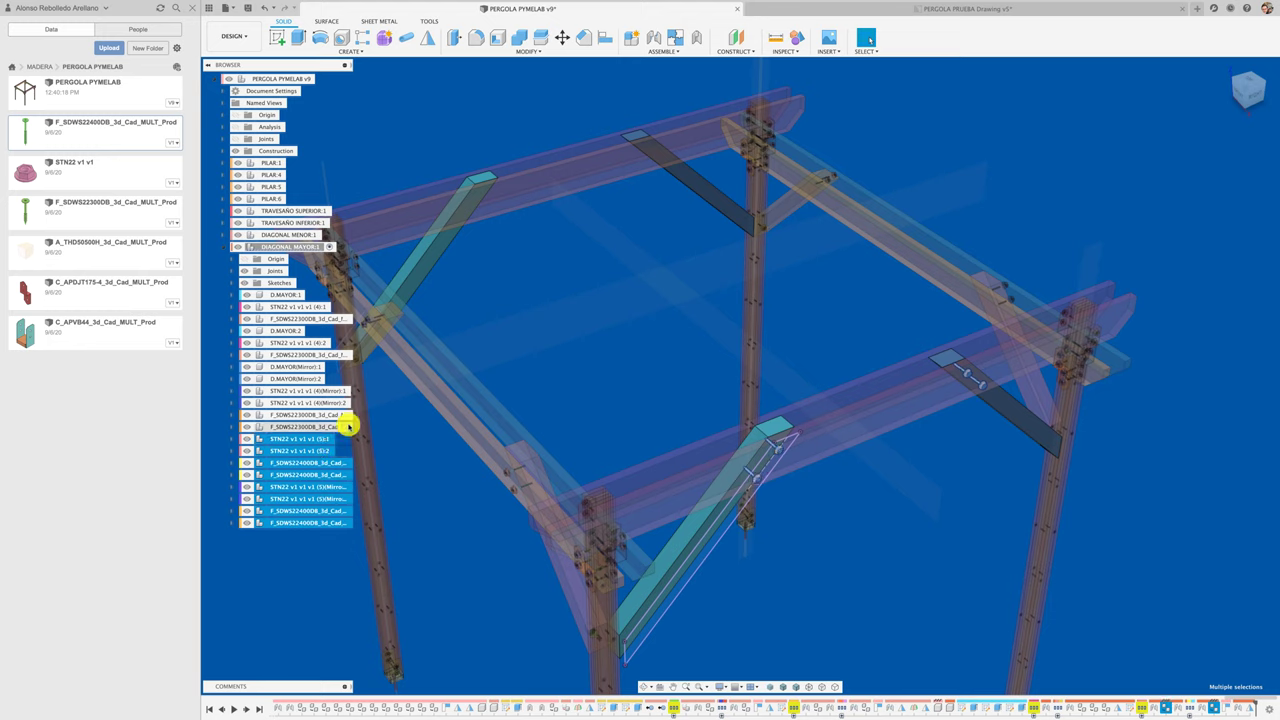
Mirror all selected fasteners across the second plane.
left_click(427, 38)
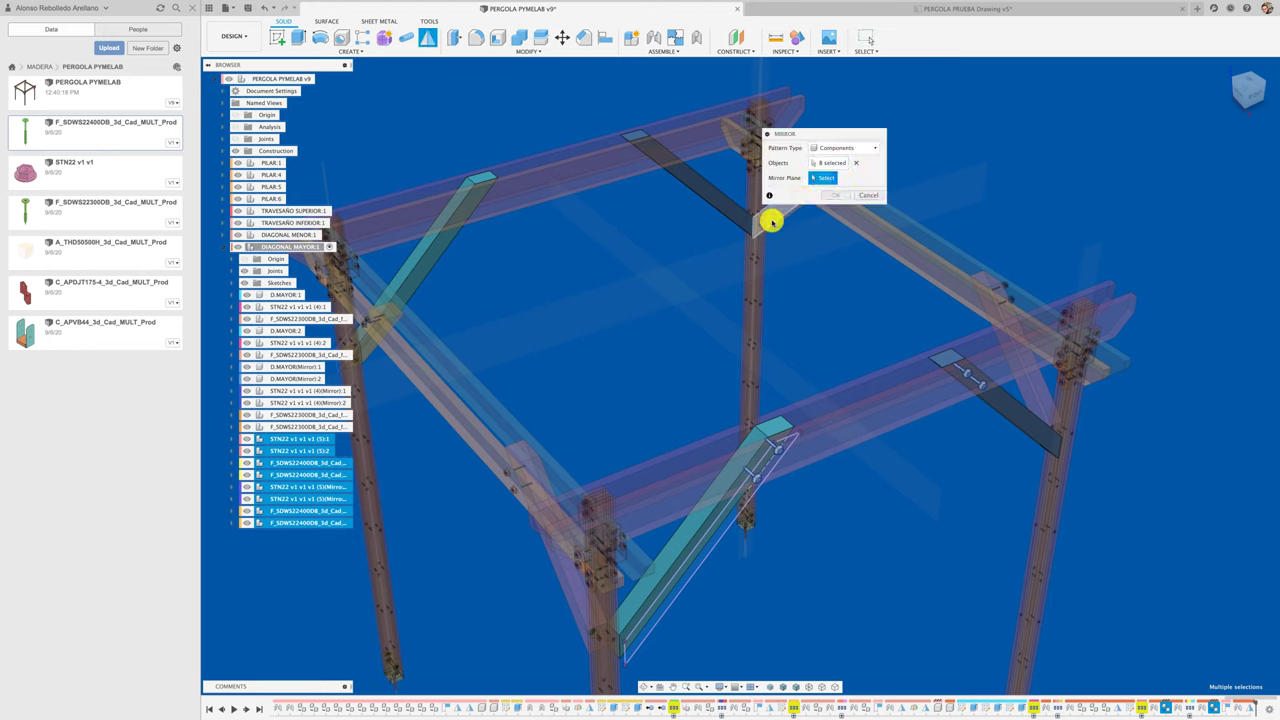
left_click(637, 290)
scroll(636, 292, "up", 5)
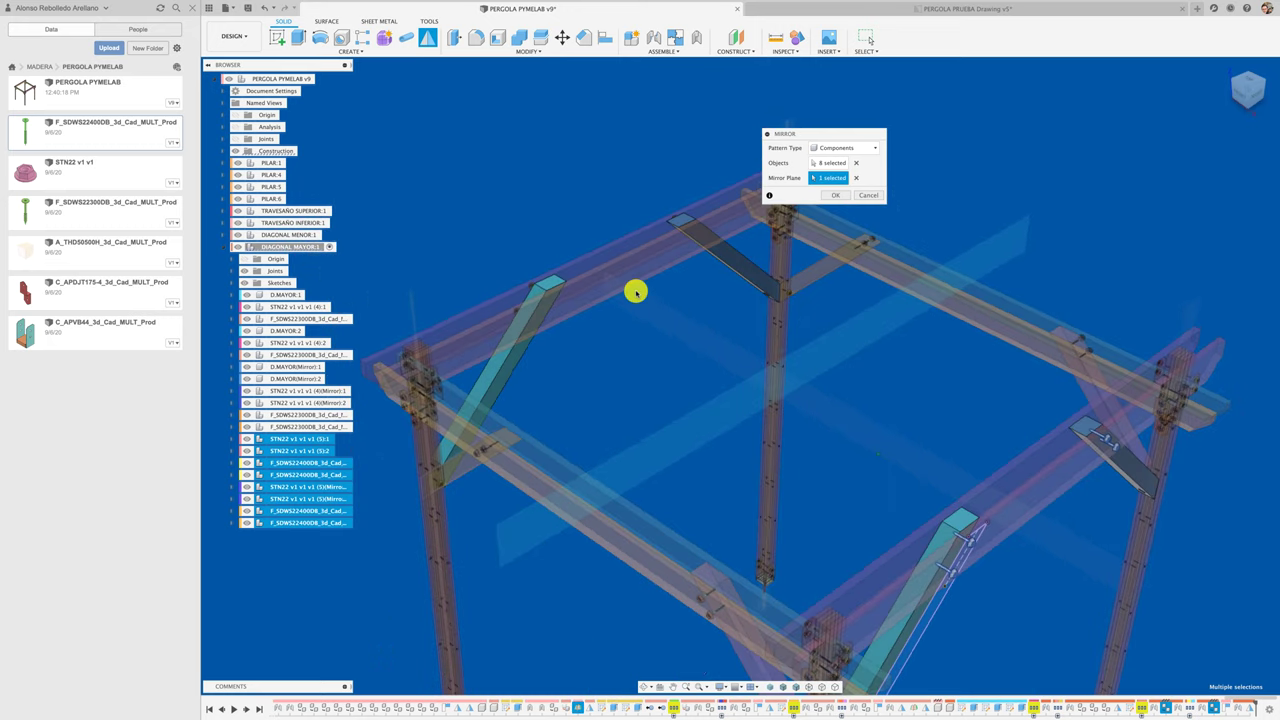
scroll(636, 292, "down", 3)
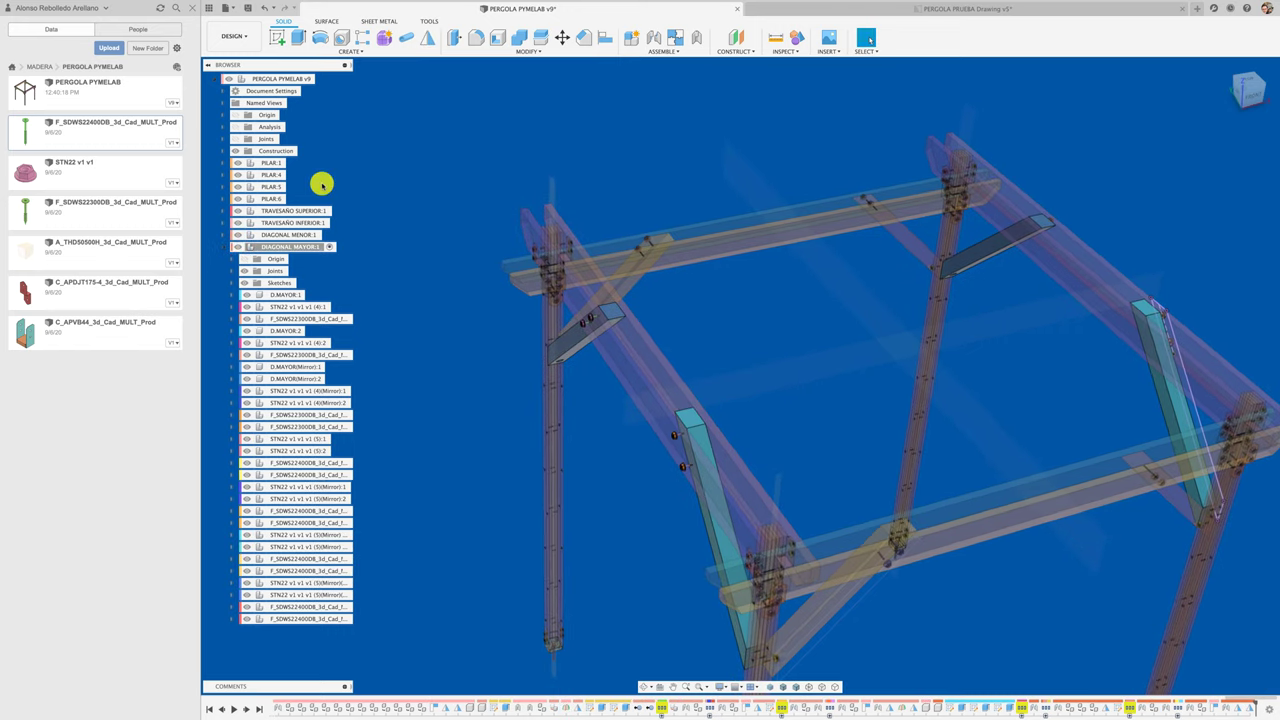
Activate the root pergola component and hide the work planes via Object Visibility.
left_click(326, 78)
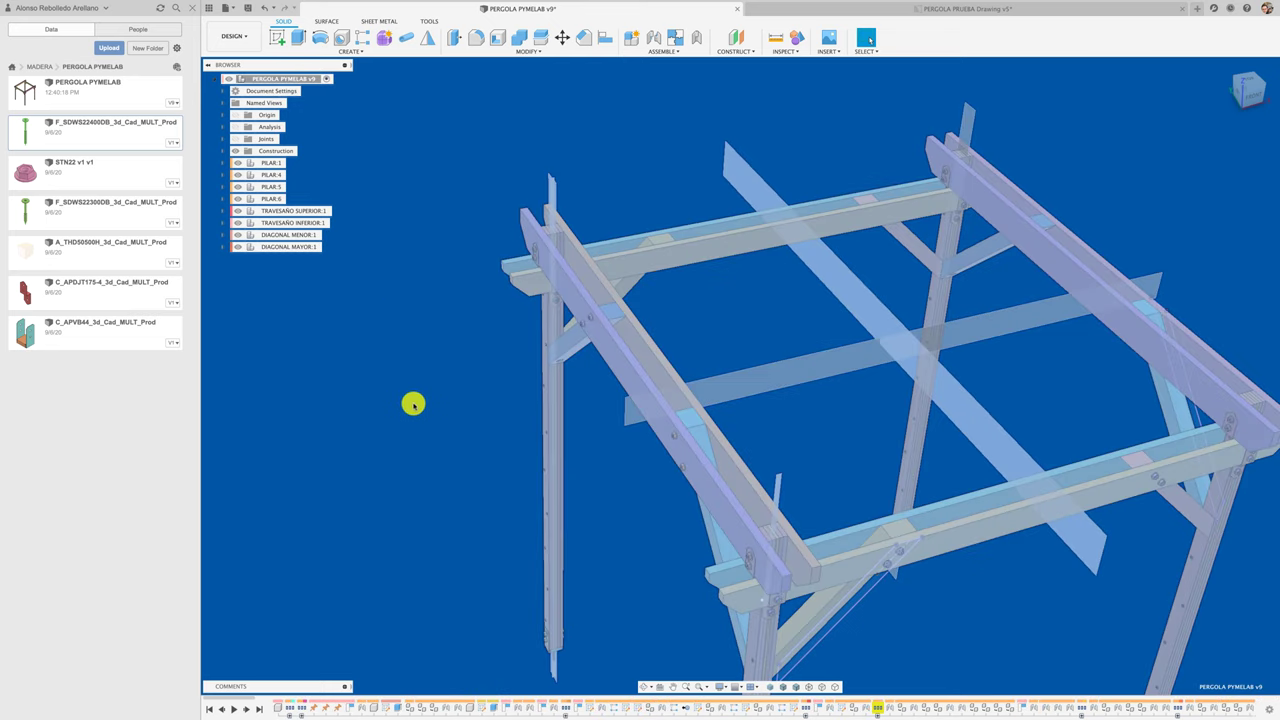
left_click(721, 687)
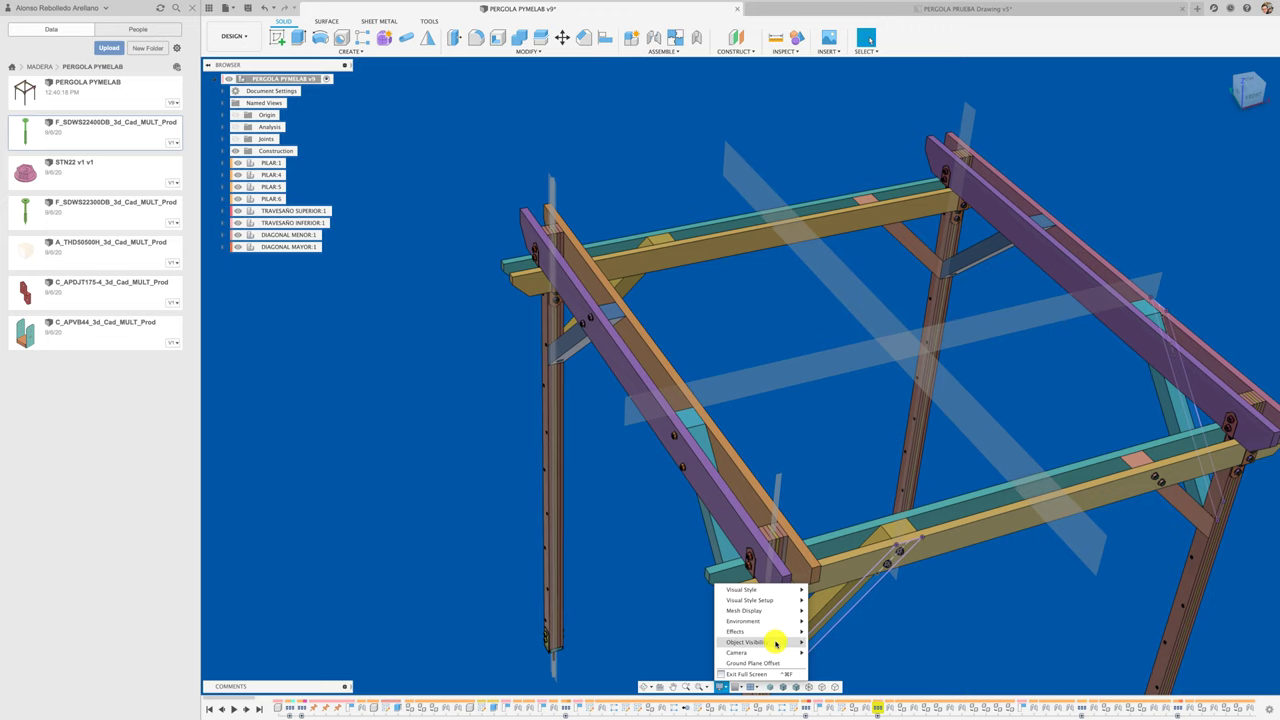
mouse_move(748, 642)
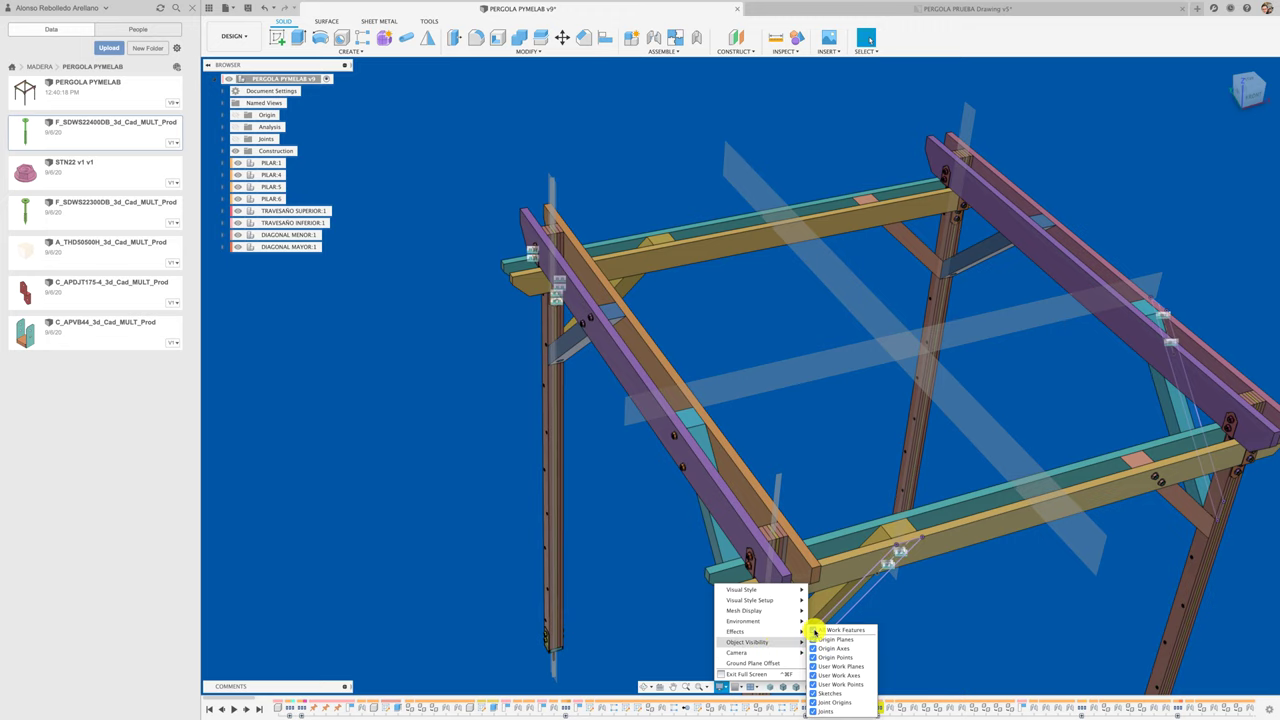
left_click(815, 631)
left_click(650, 595)
scroll(637, 588, "up", 5)
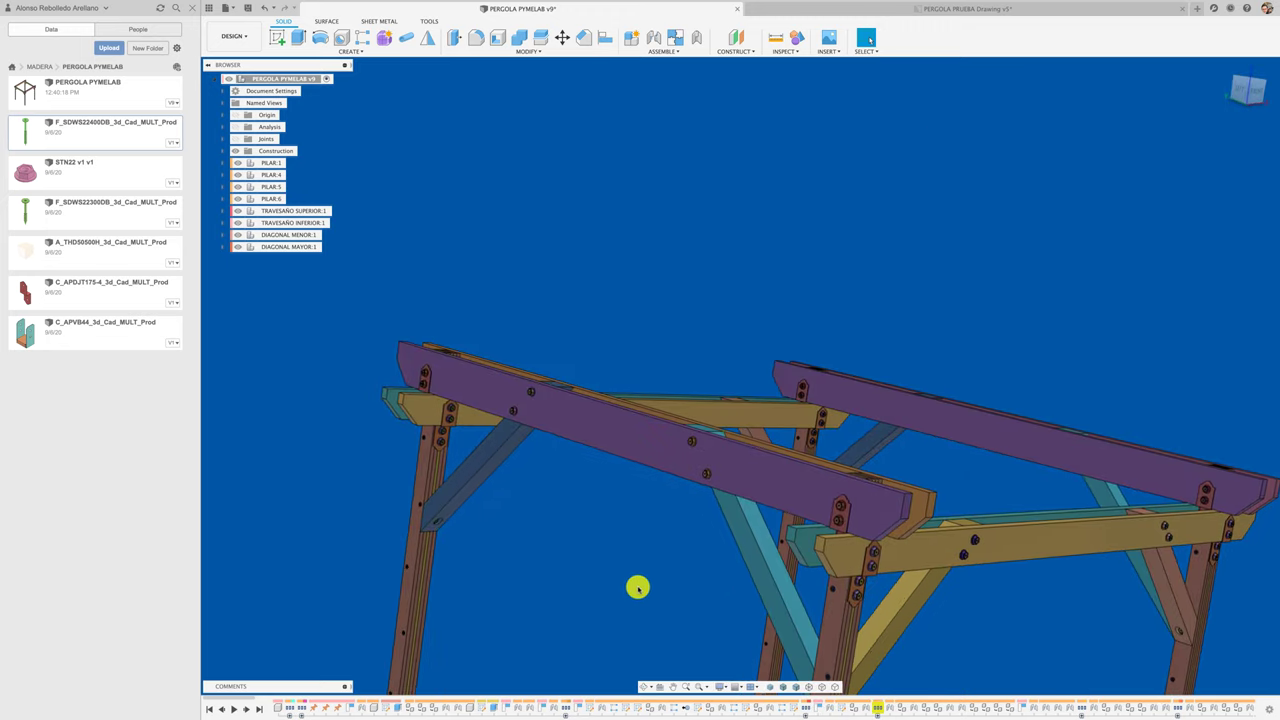
scroll(638, 588, "up", 2)
scroll(638, 588, "up", 2)
scroll(638, 588, "up", 2)
scroll(638, 588, "up", 3)
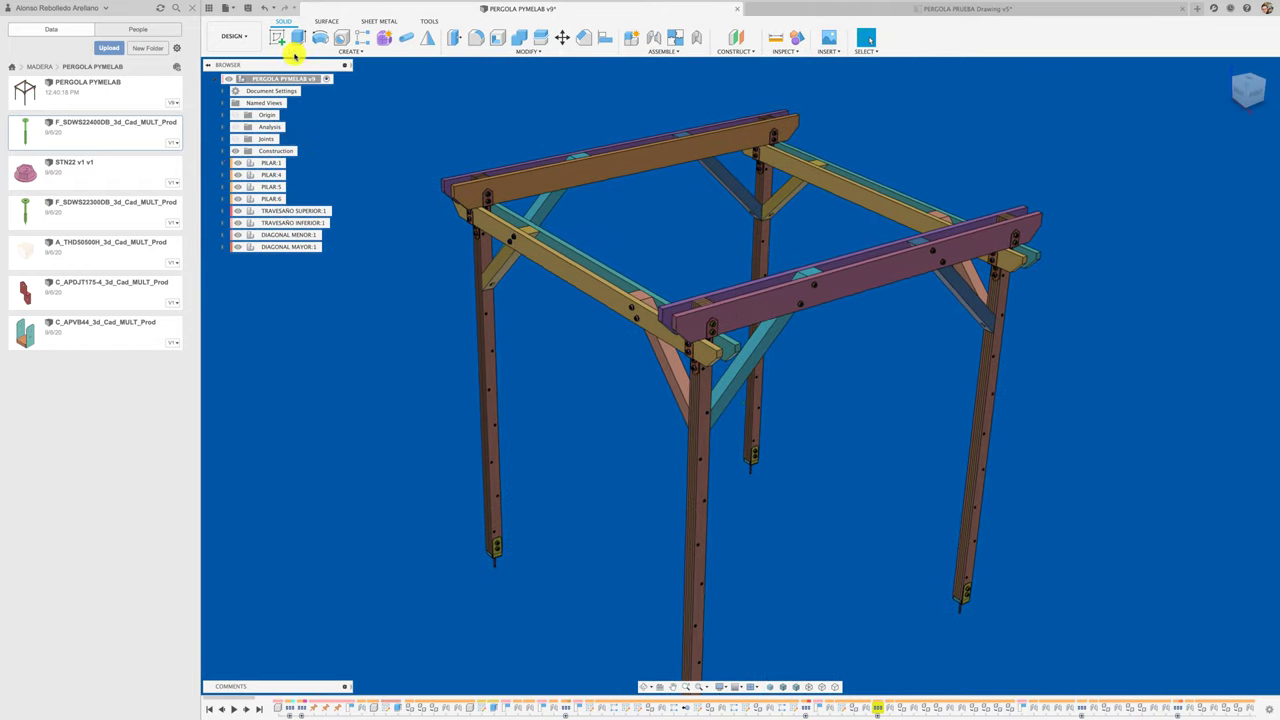
Save PERGOLA PYMELAB as a new version described 'User Saved'.
left_click(286, 45)
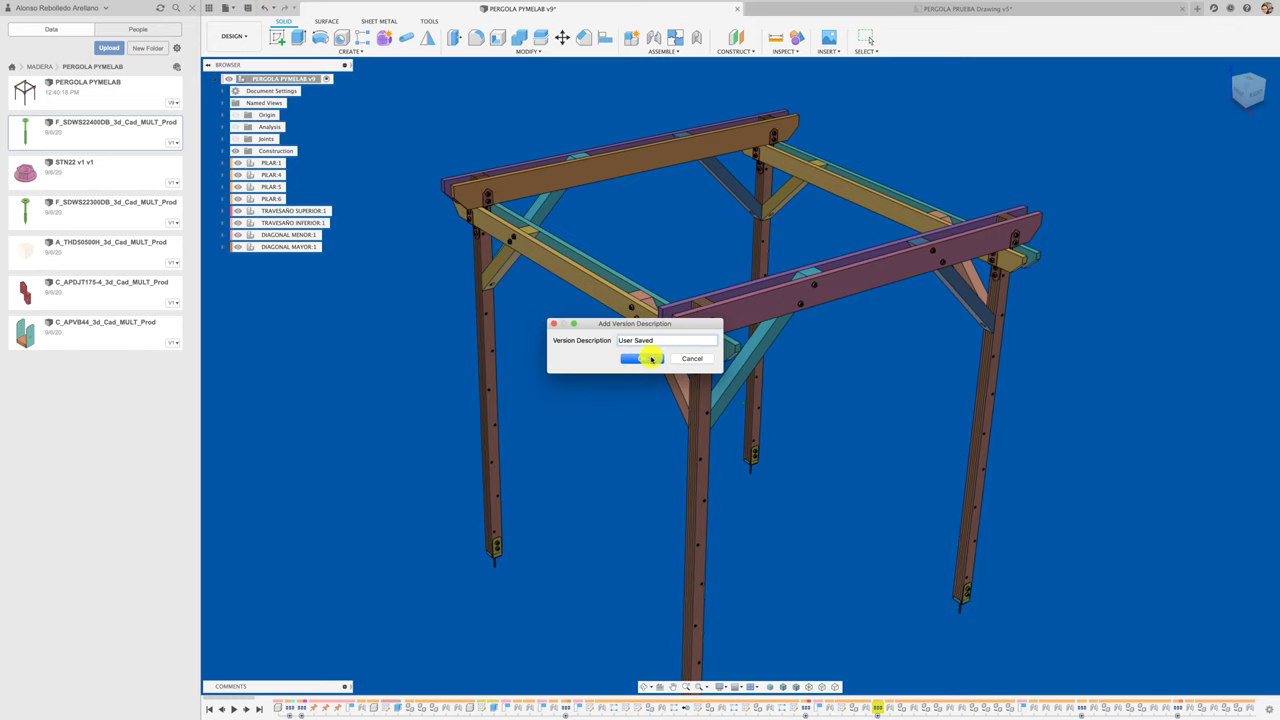
left_click(654, 357)
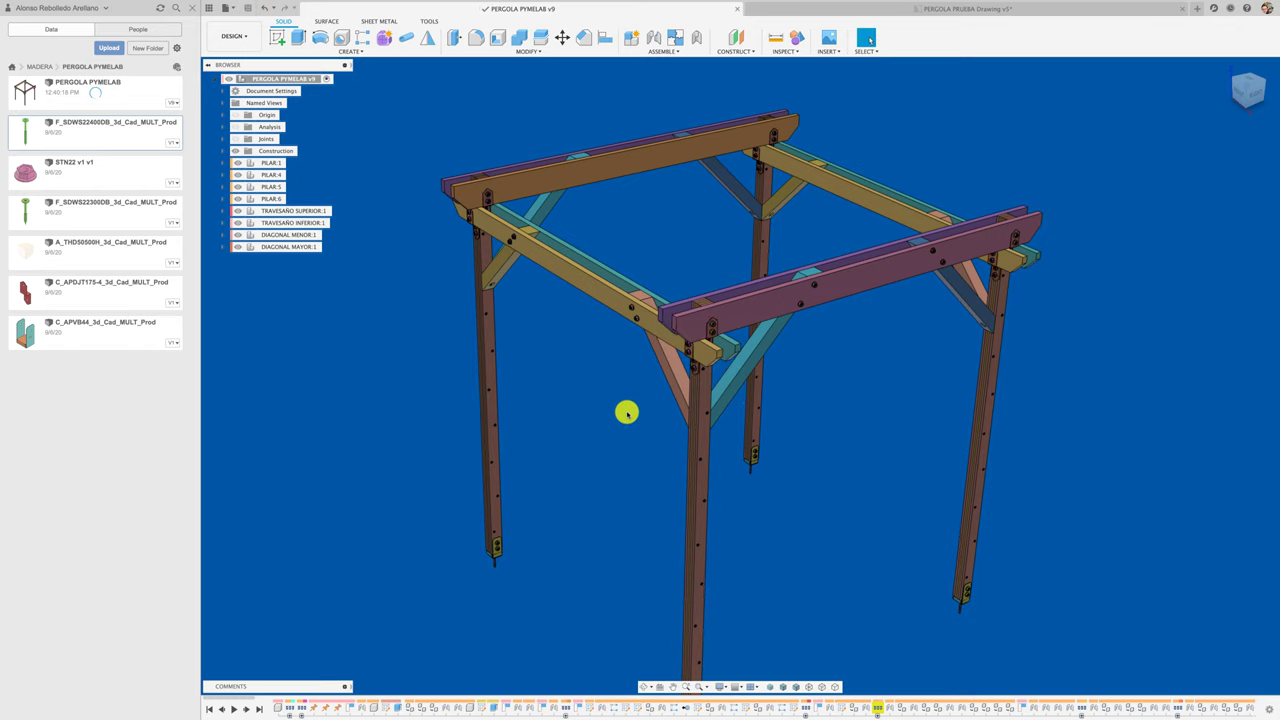